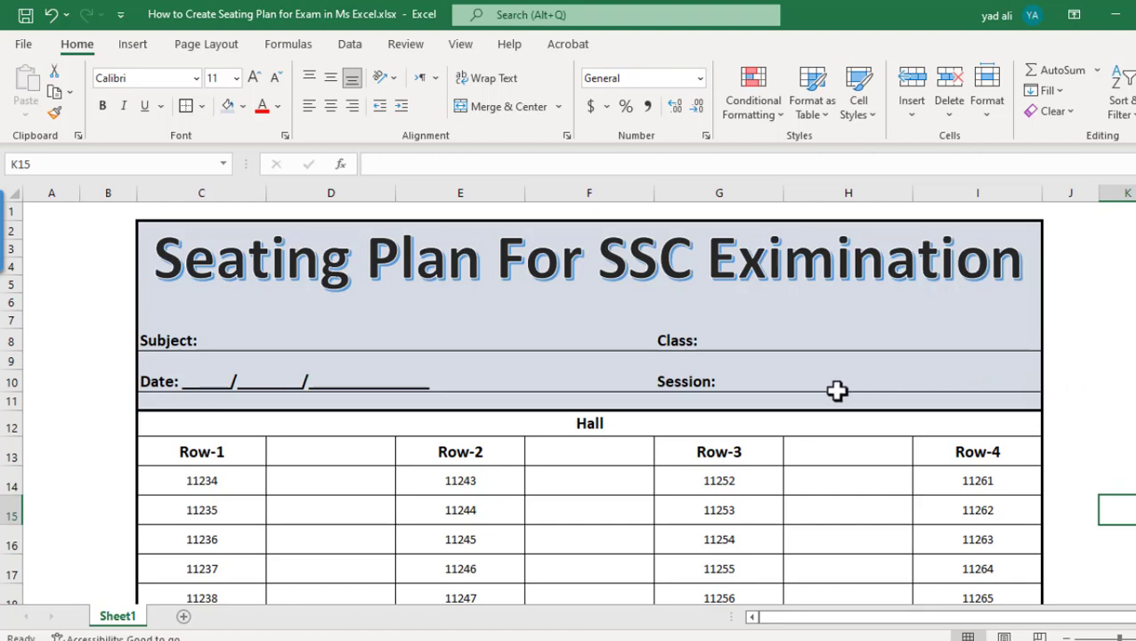
# Check the count formulas under Row-1 to Row-4 and the grand total on the existing sheet
pyautogui.scroll(-3, 751, 396)
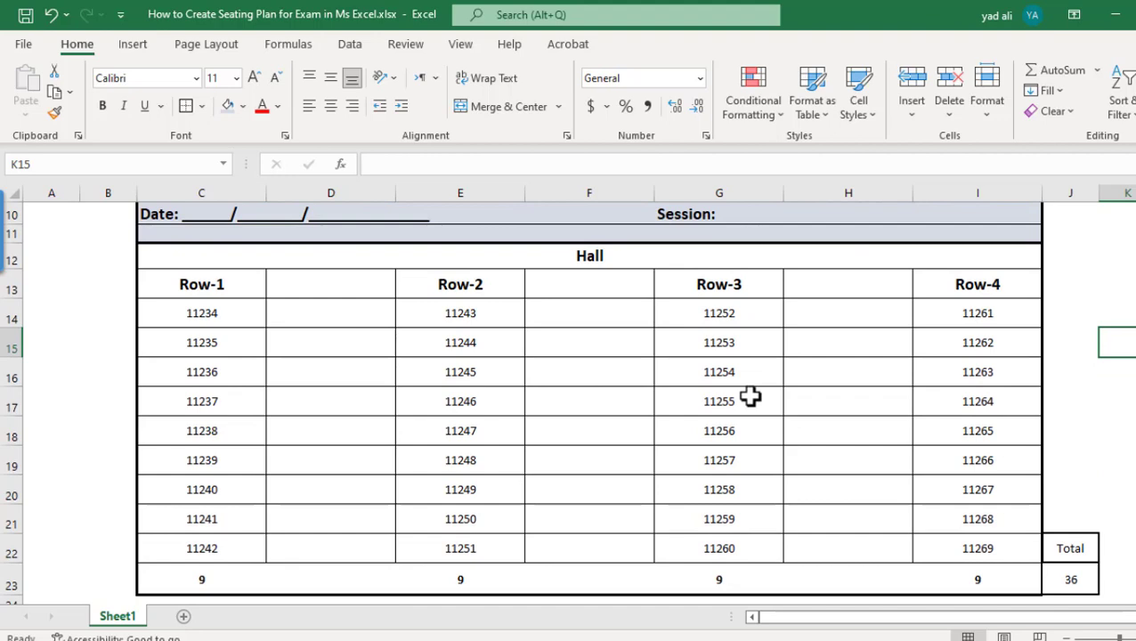
pyautogui.click(184, 585)
pyautogui.click(473, 581)
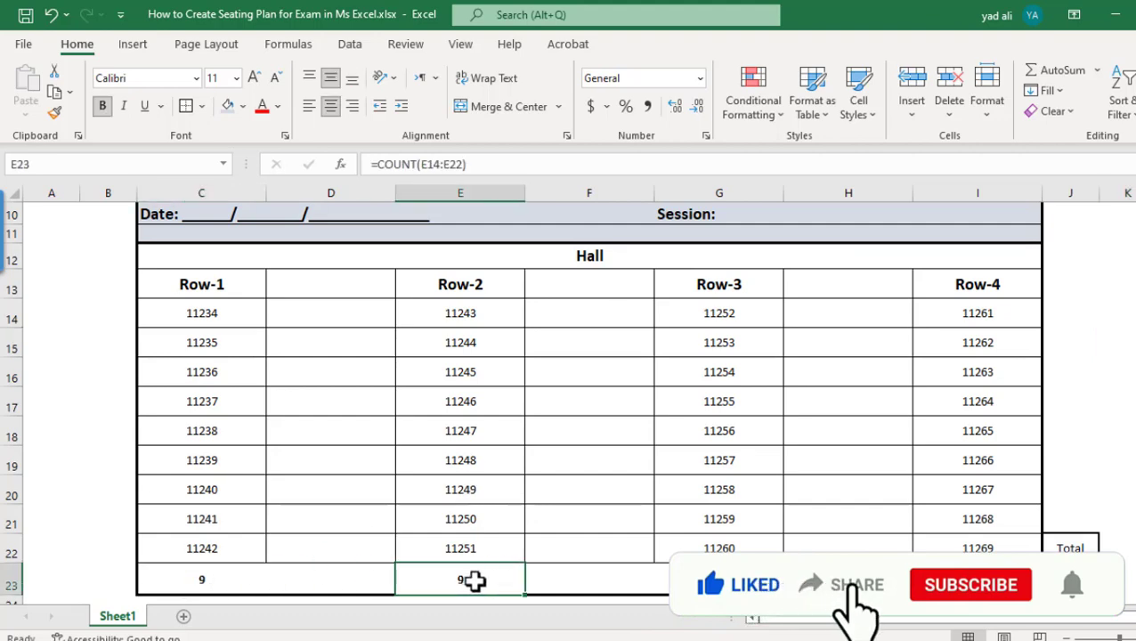
pyautogui.click(718, 579)
pyautogui.click(977, 580)
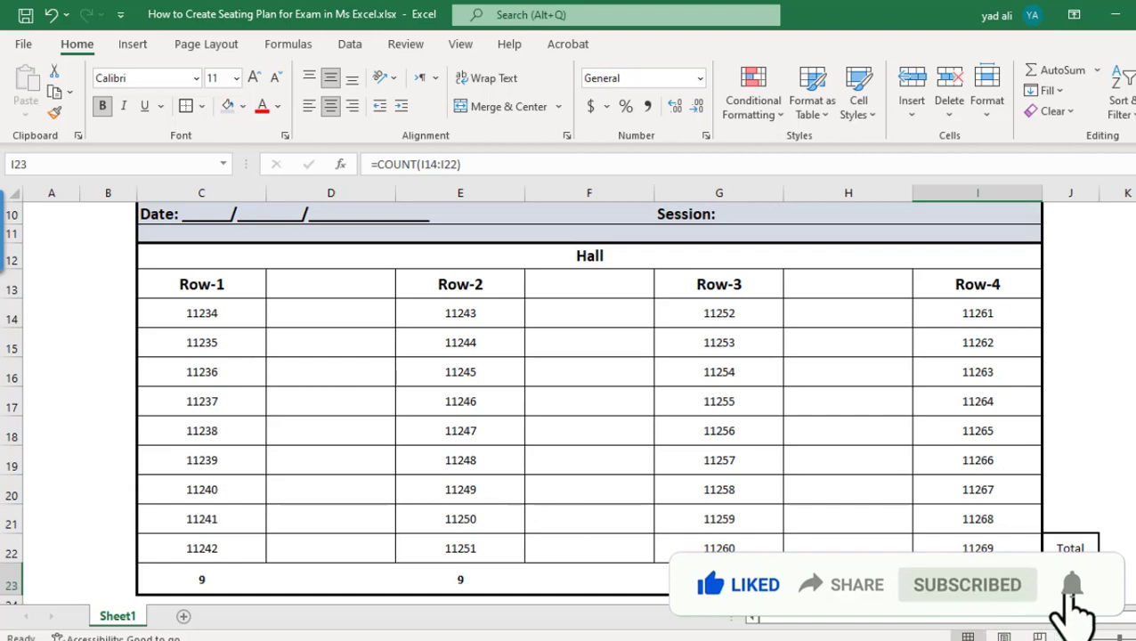
pyautogui.click(1070, 580)
pyautogui.scroll(2, 588, 400)
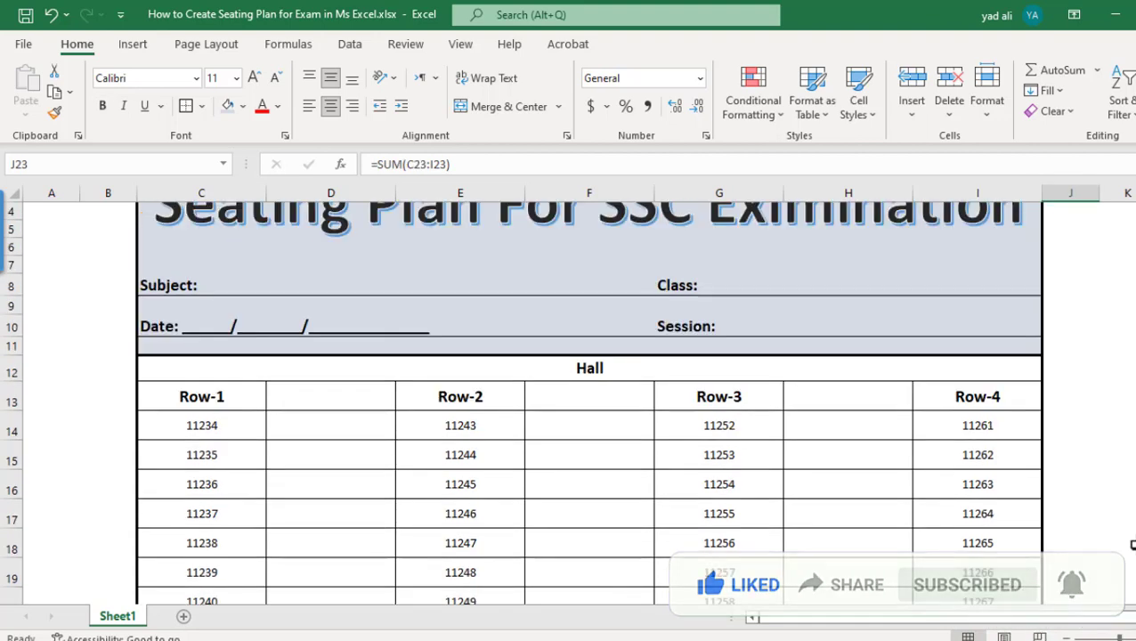
pyautogui.scroll(1, 1128, 541)
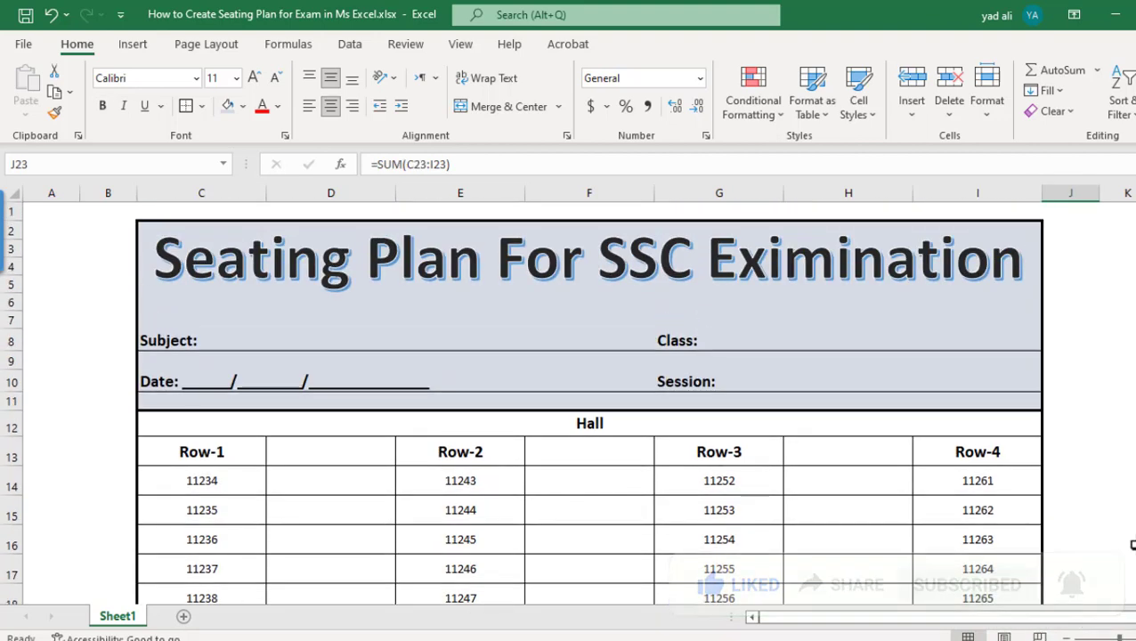
# Add Sheet2 and place a WordArt title 'Seating Plan for SSC Examination' across rows 1–6
pyautogui.click(183, 617)
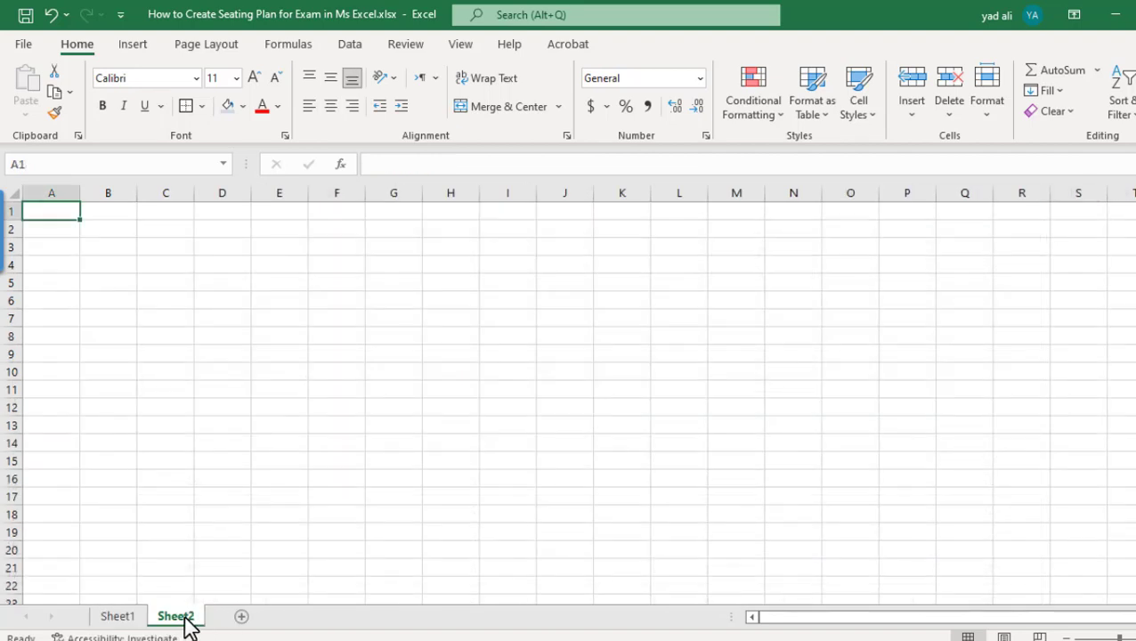
pyautogui.click(133, 45)
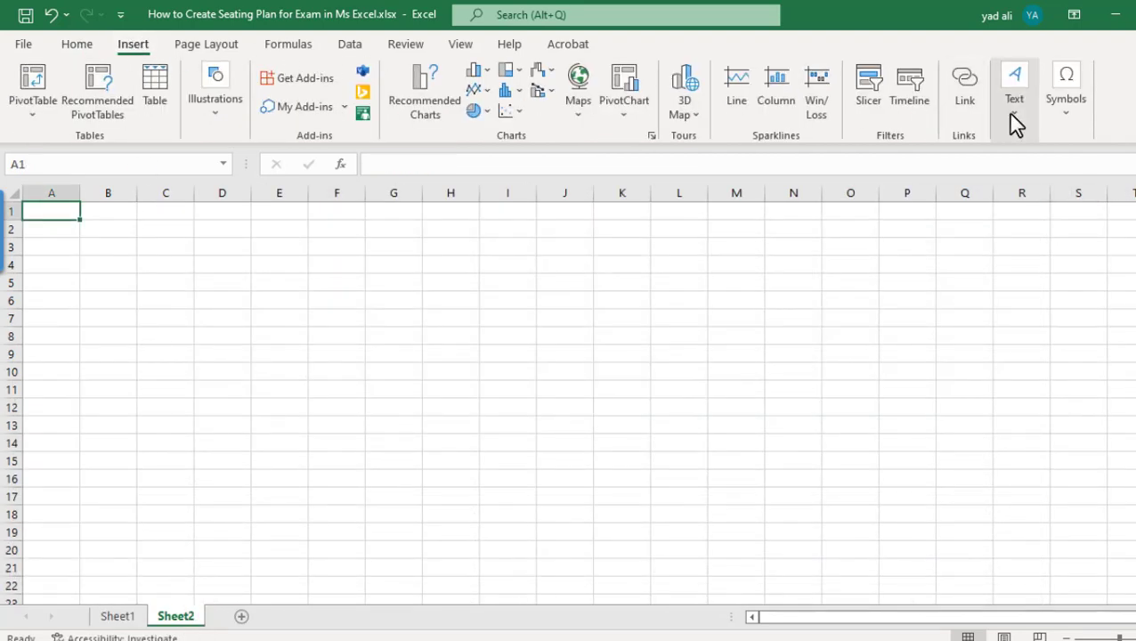
pyautogui.click(1017, 123)
pyautogui.click(1101, 206)
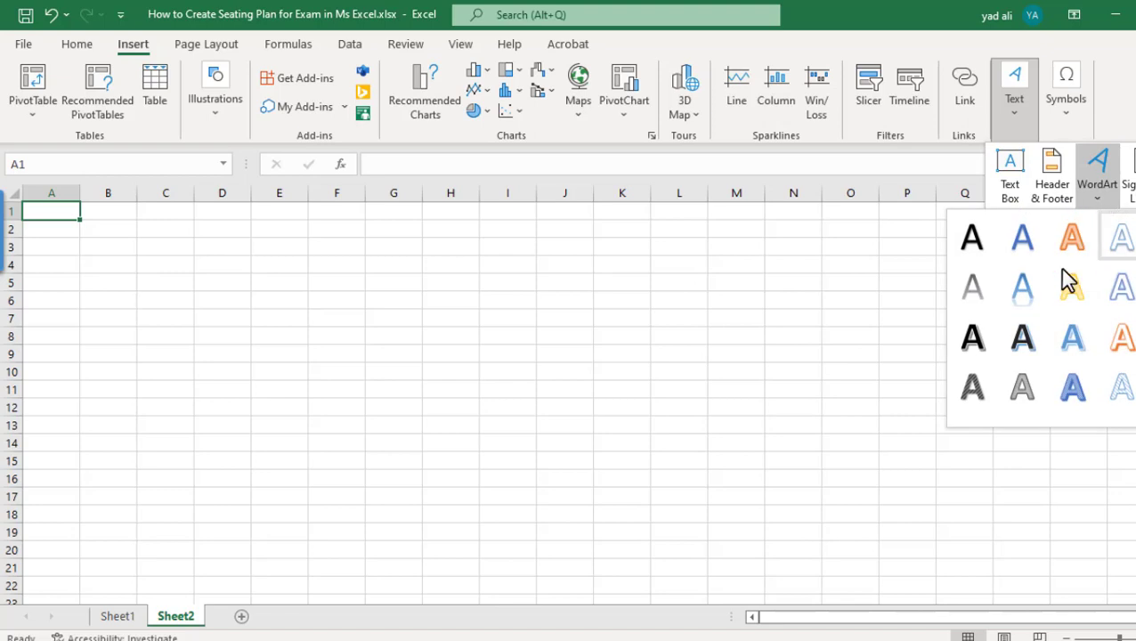
pyautogui.click(1030, 353)
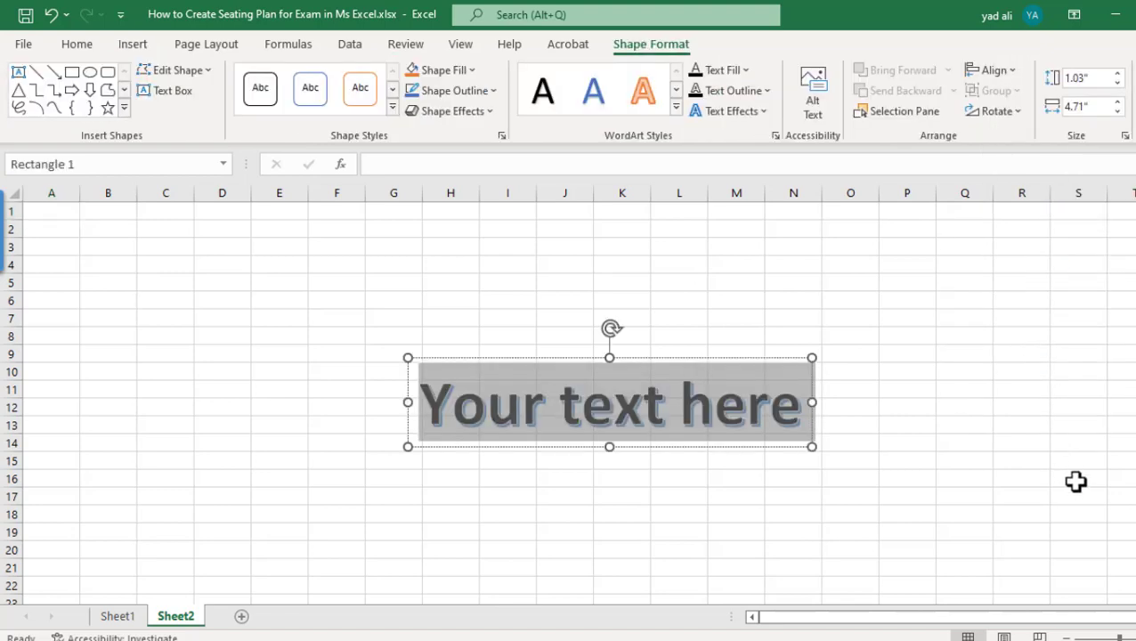
pyautogui.write('Seating')
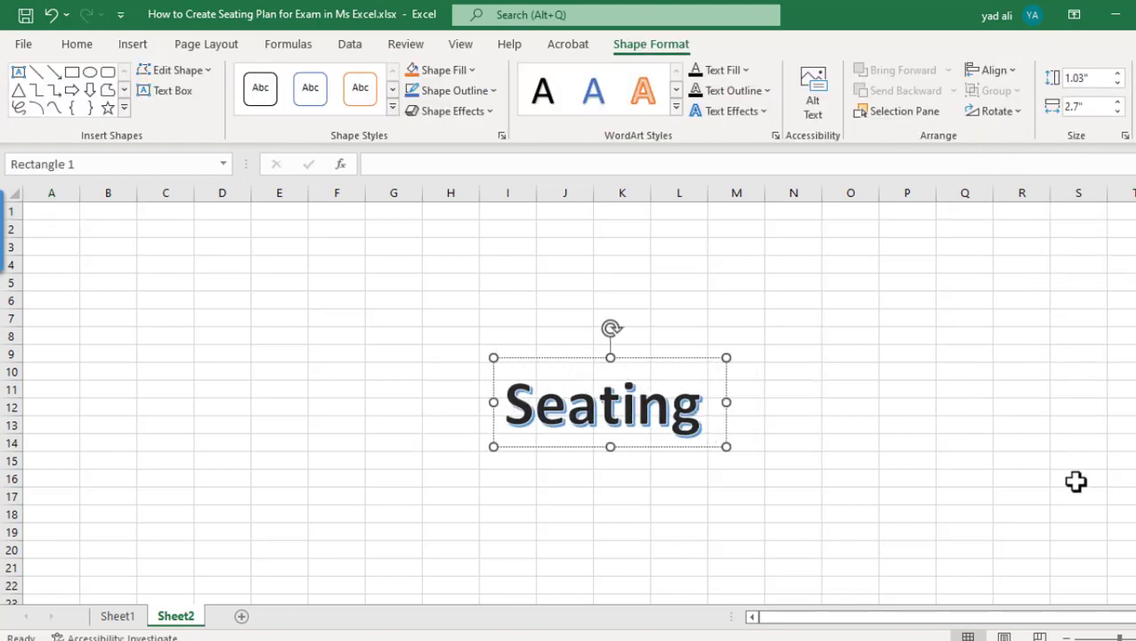
pyautogui.write(' Plan for ')
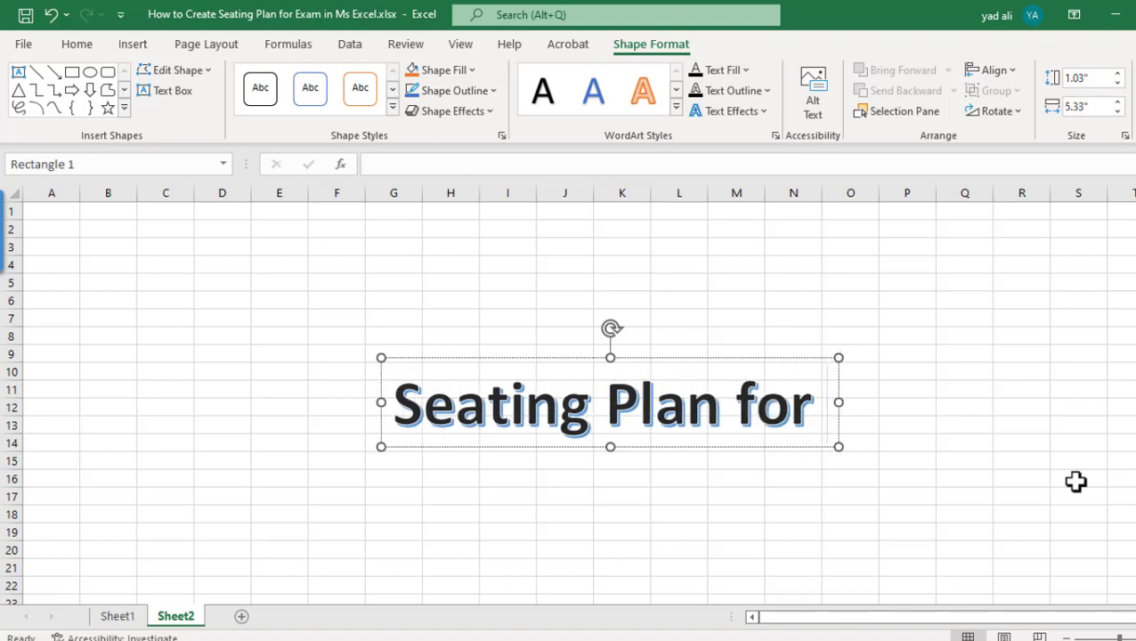
pyautogui.write('SSC Exa')
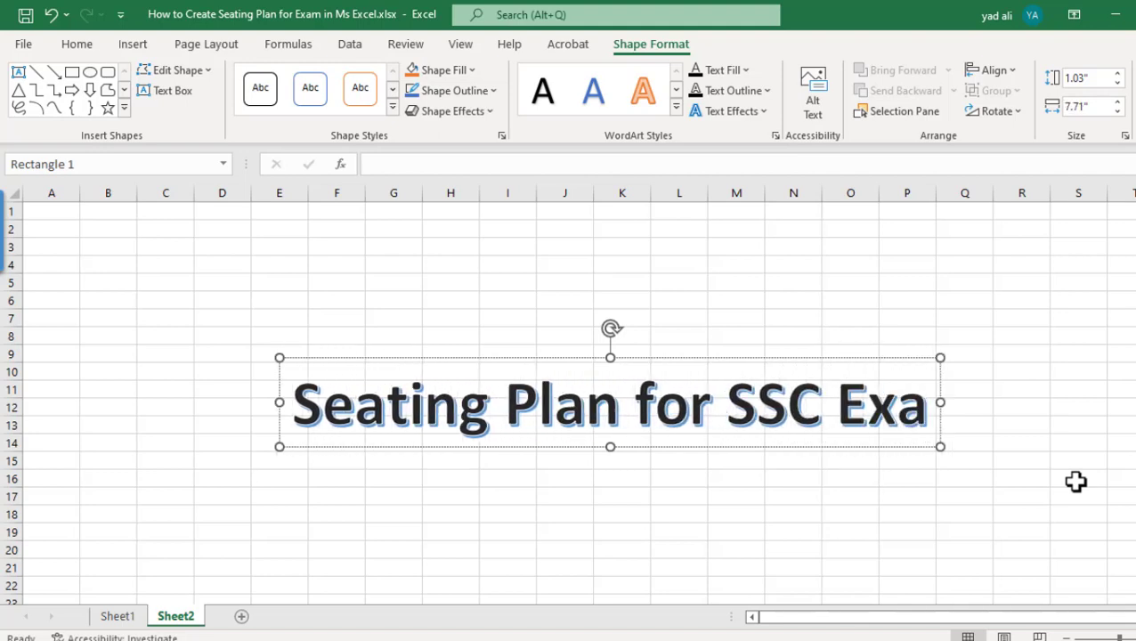
pyautogui.write('mination')
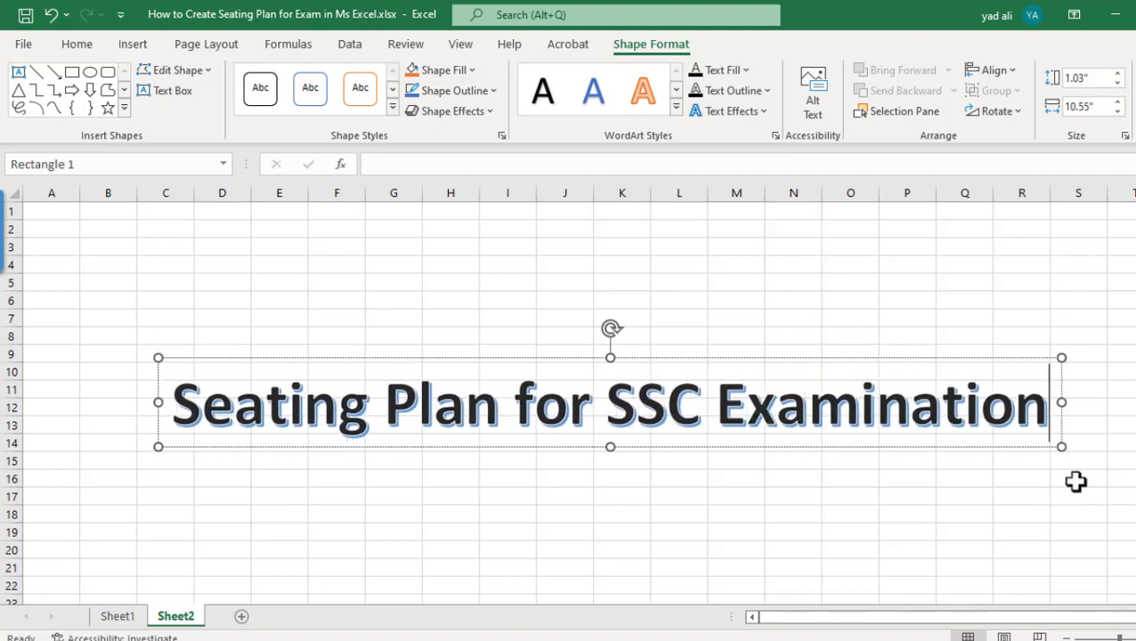
pyautogui.moveTo(1042, 446); pyautogui.dragTo(843, 294)
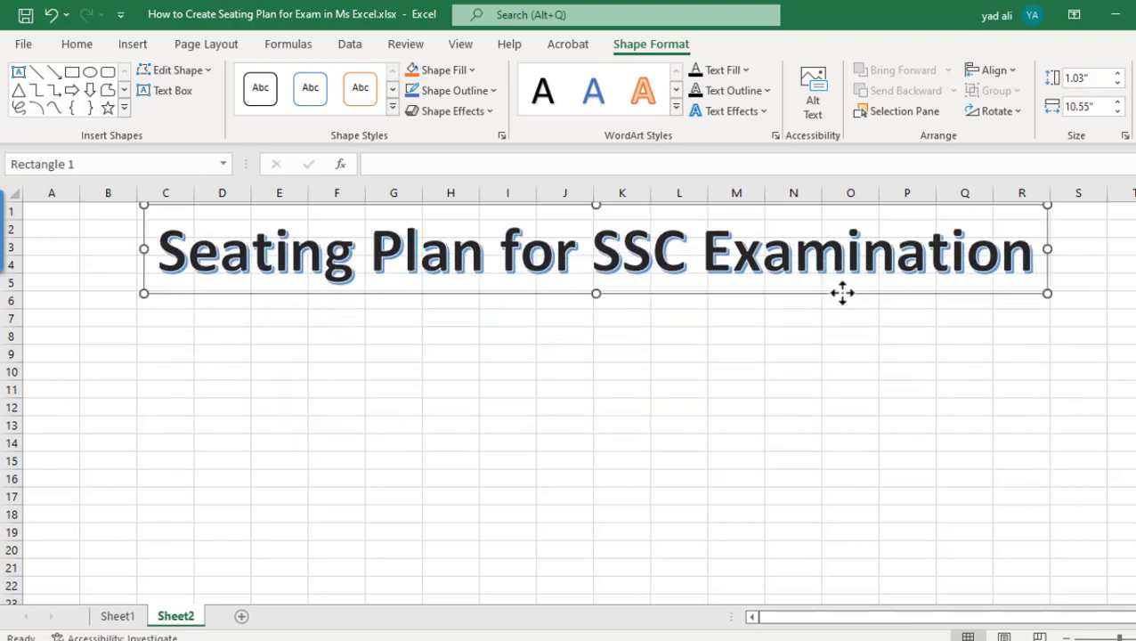
pyautogui.click(857, 375)
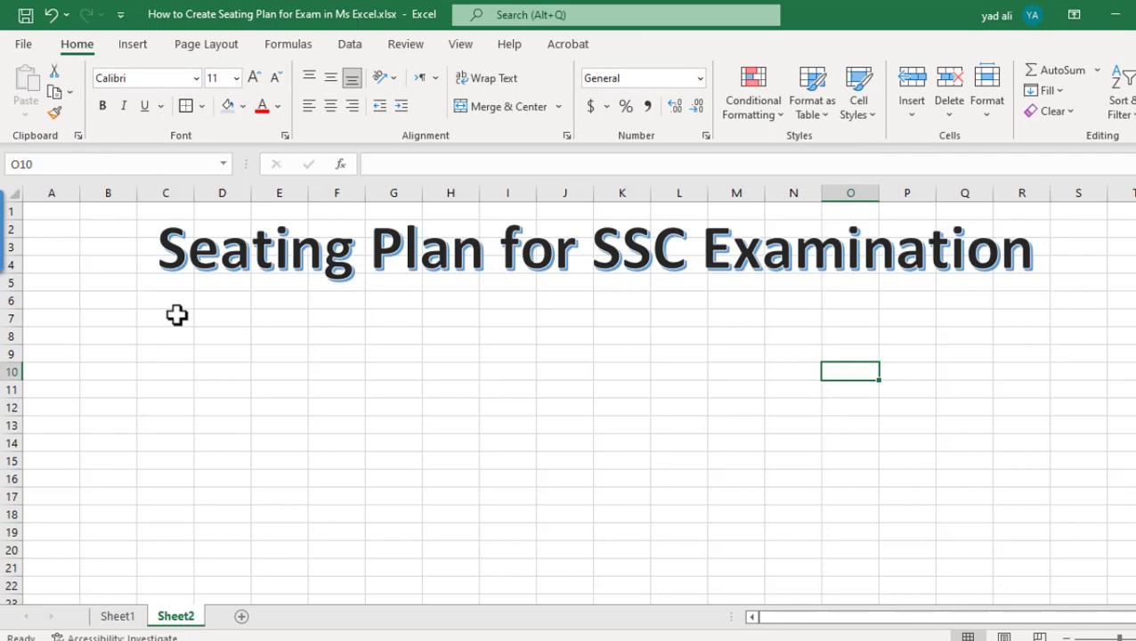
# Merge and center C7:F7, G7:I7, C9:F9 and G9:I9 as single cells
pyautogui.moveTo(176, 315); pyautogui.dragTo(316, 316)
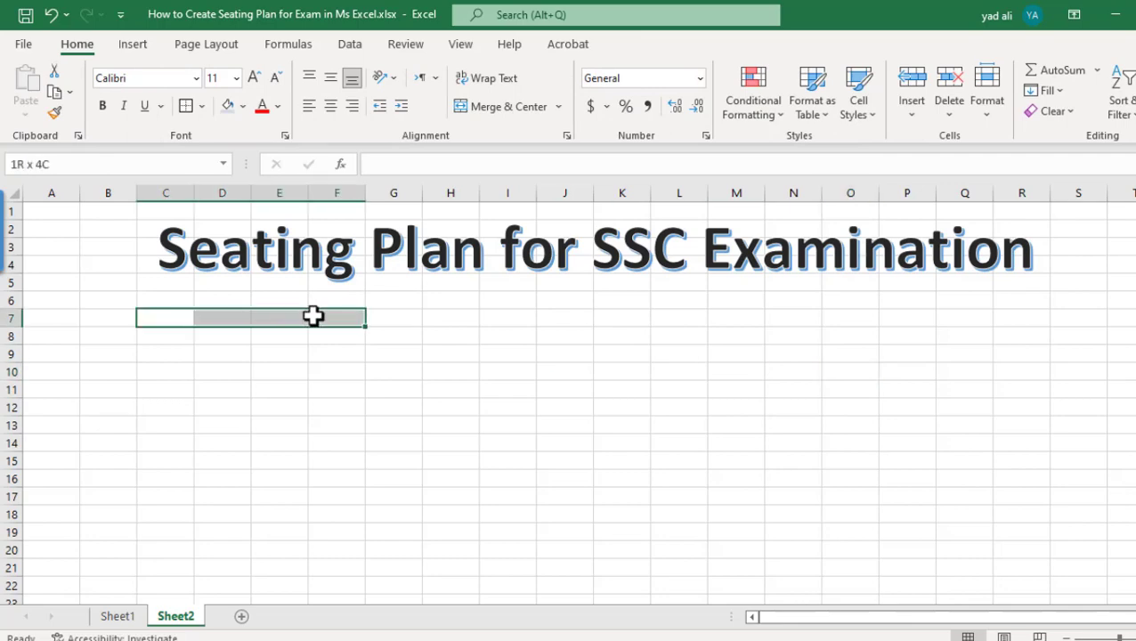
pyautogui.click(490, 106)
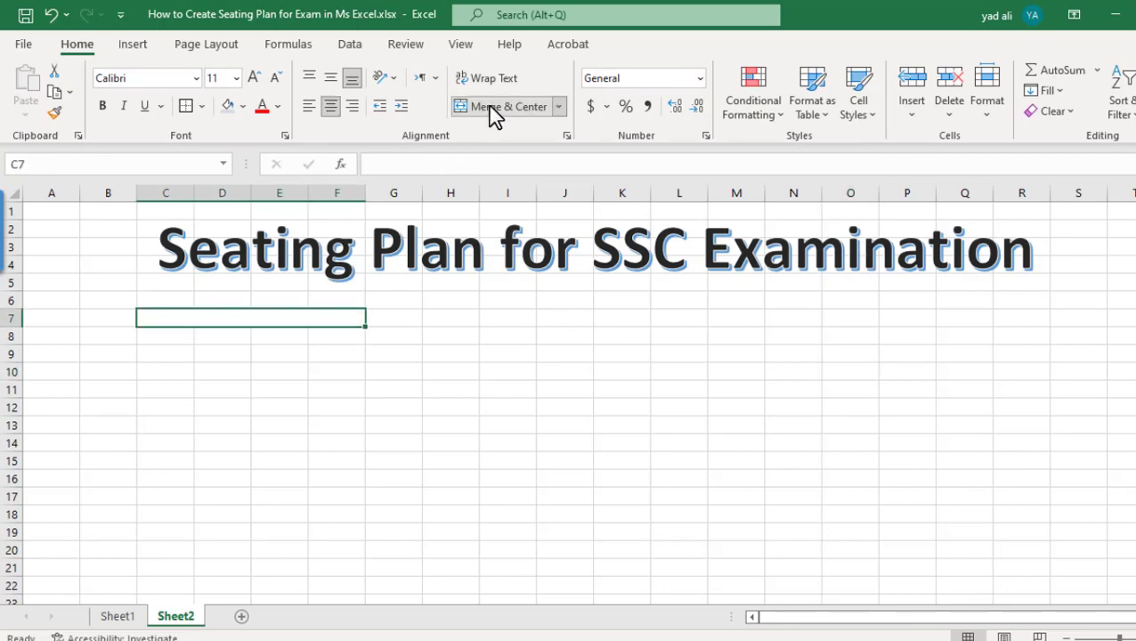
pyautogui.moveTo(408, 317); pyautogui.dragTo(502, 320)
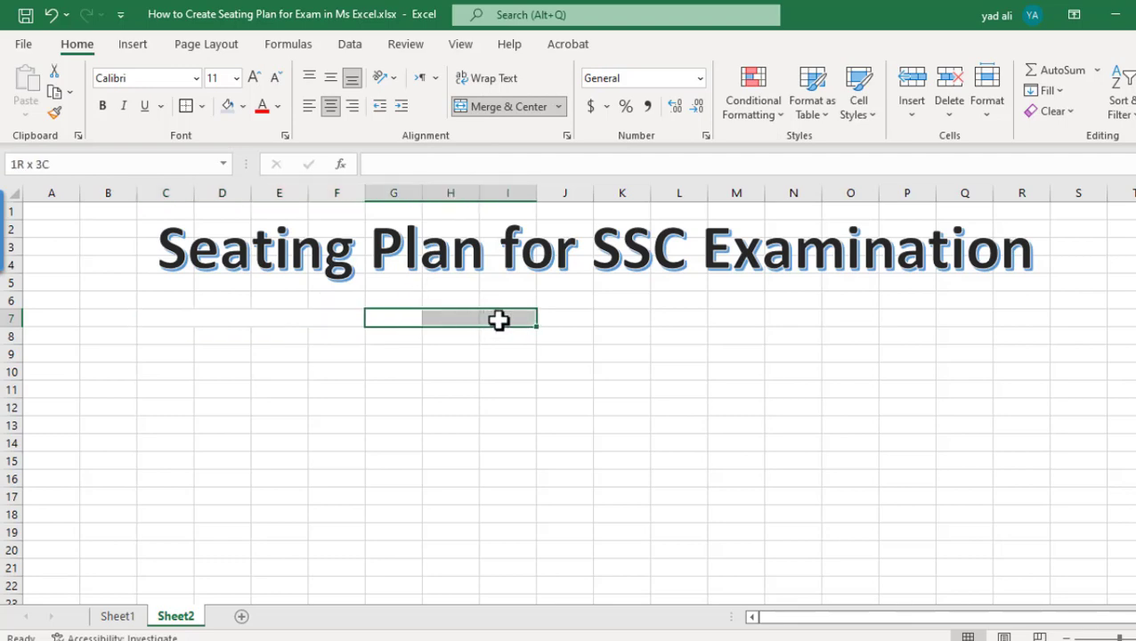
pyautogui.click(493, 110)
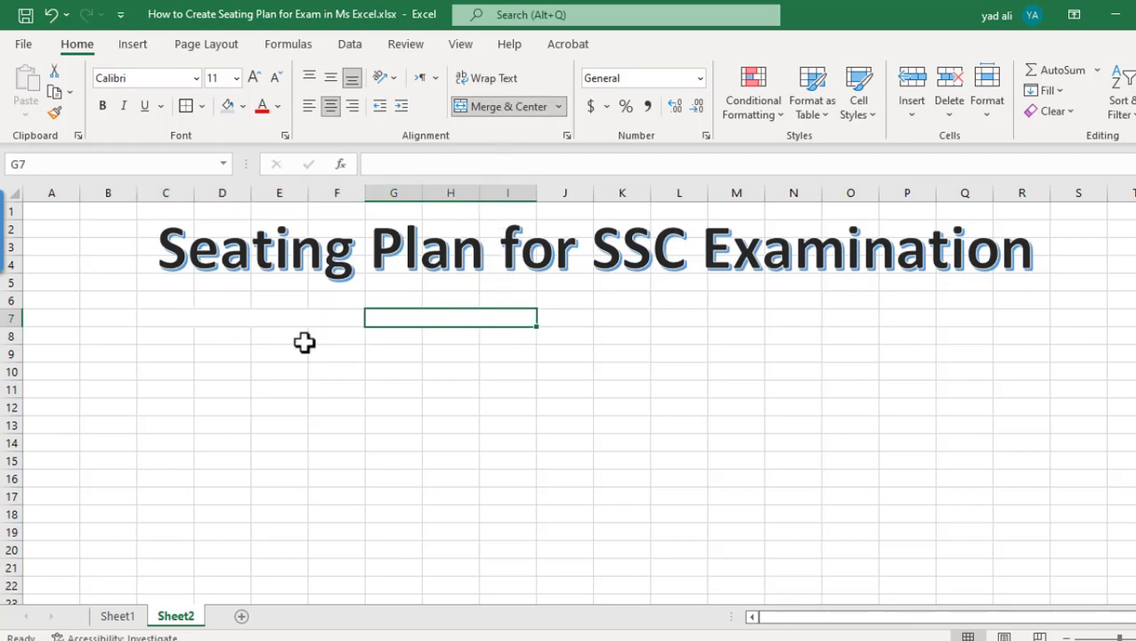
pyautogui.moveTo(165, 354); pyautogui.dragTo(517, 355)
pyautogui.click(482, 111)
pyautogui.click(504, 107)
pyautogui.click(622, 496)
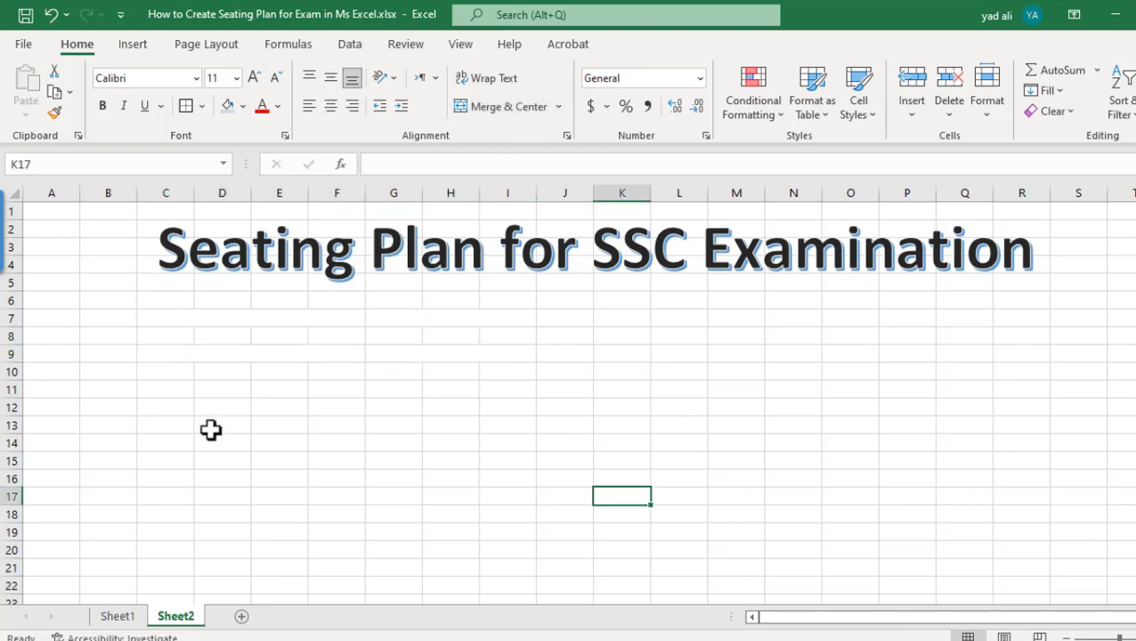
pyautogui.click(183, 317)
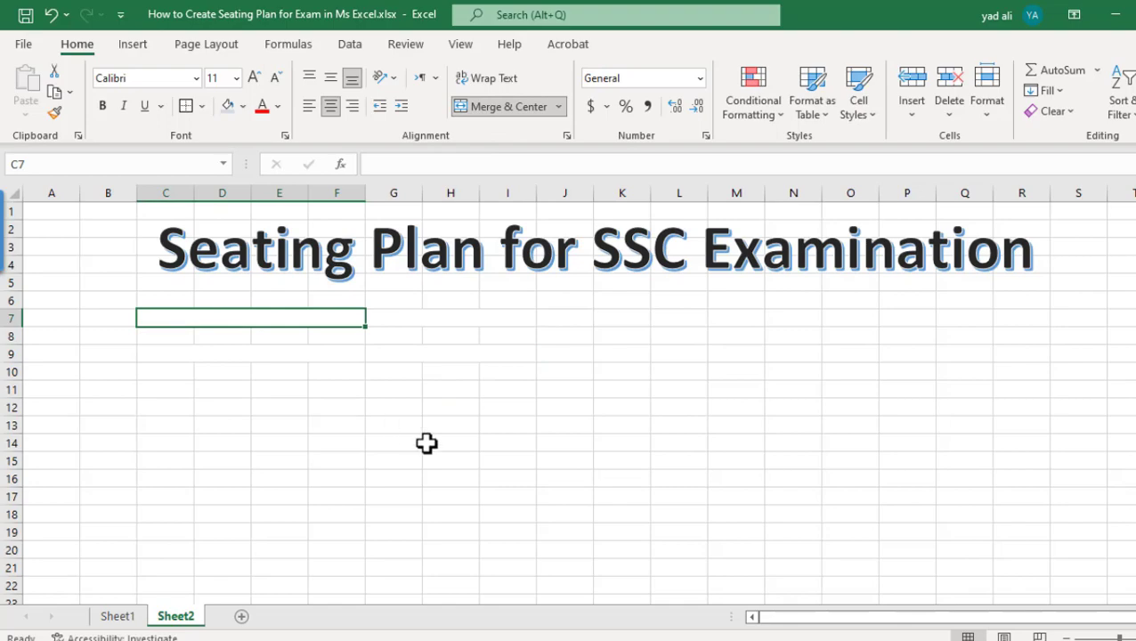
# Enter 'Subject:' and 'Class:' labels with underscore blanks in the merged C7 and G7 cells
pyautogui.write('Subject:')
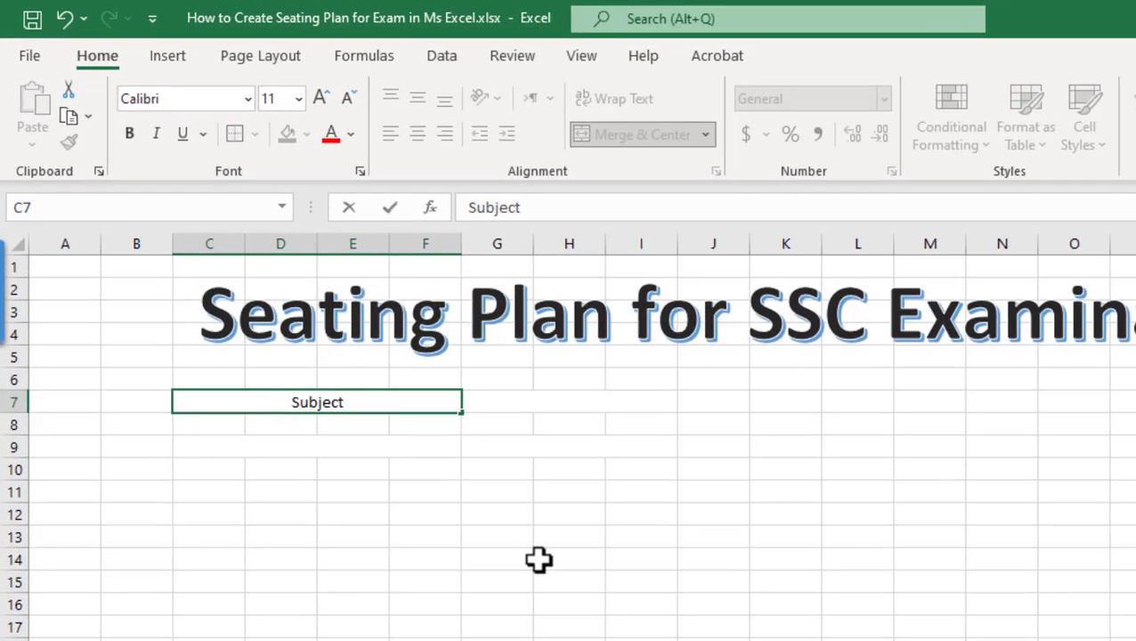
pyautogui.write('______________________')
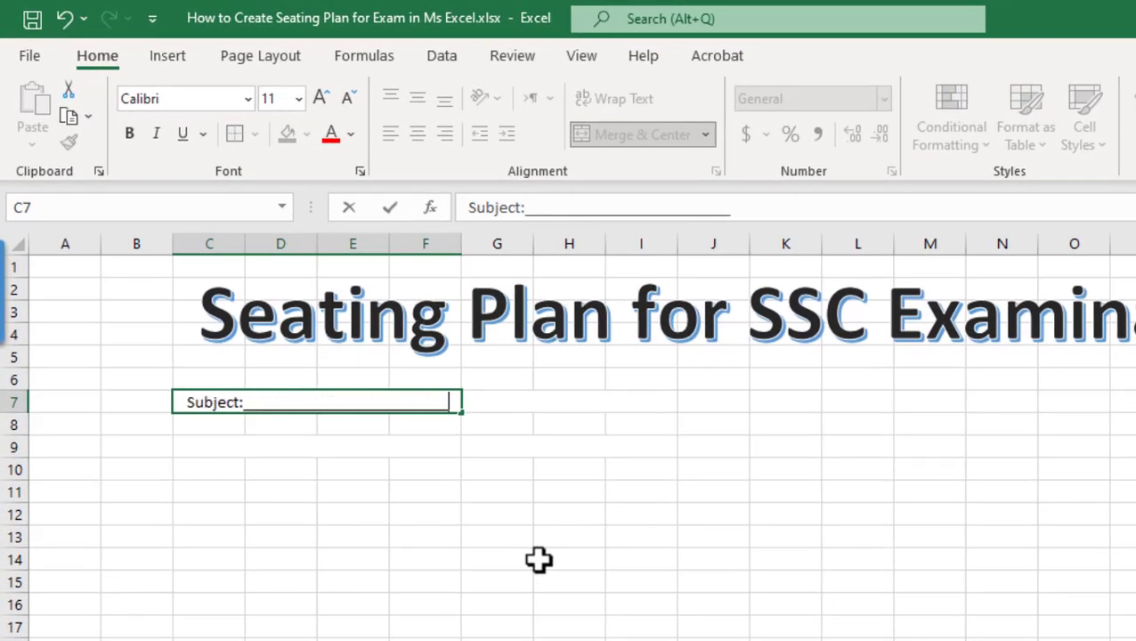
pyautogui.write('_____')
pyautogui.click(552, 563)
pyautogui.click(494, 403)
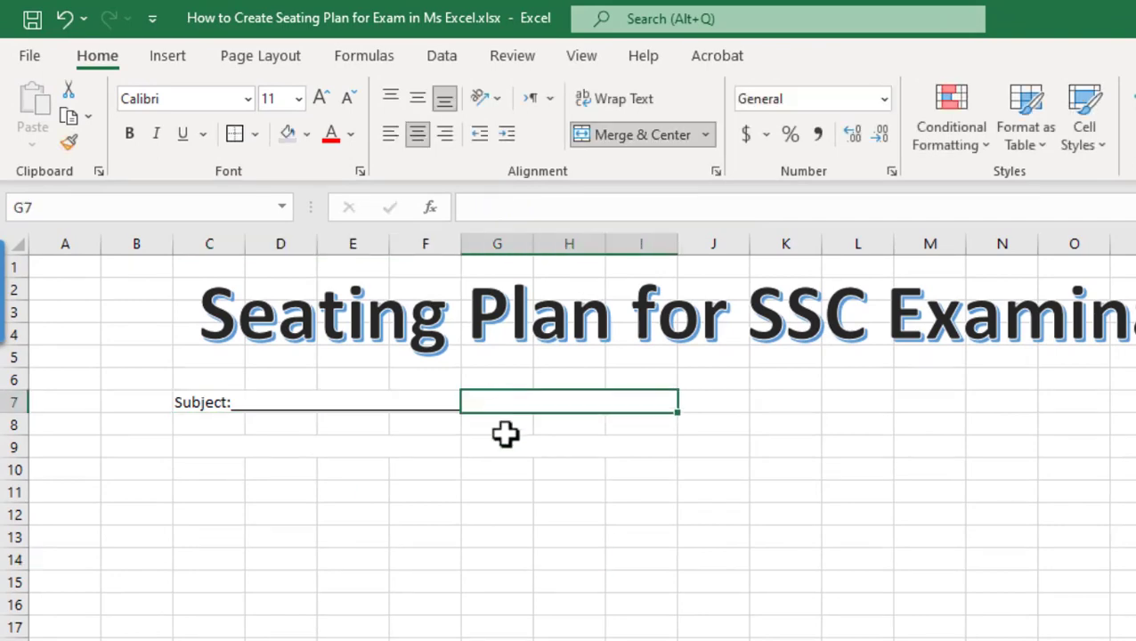
pyautogui.write('Class')
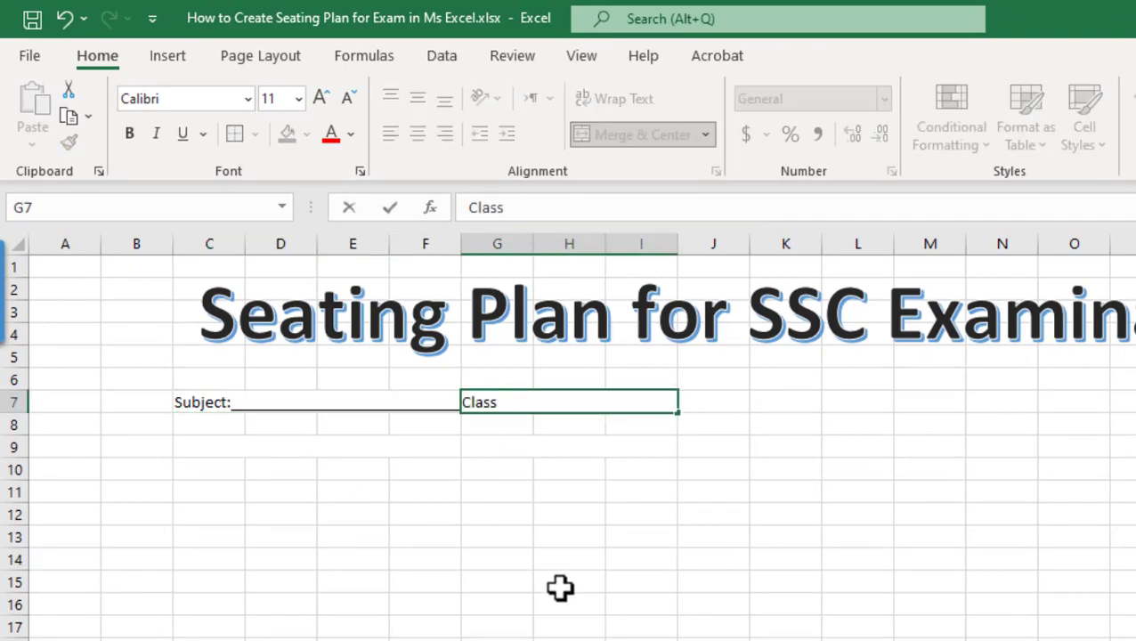
pyautogui.write(':_______________________')
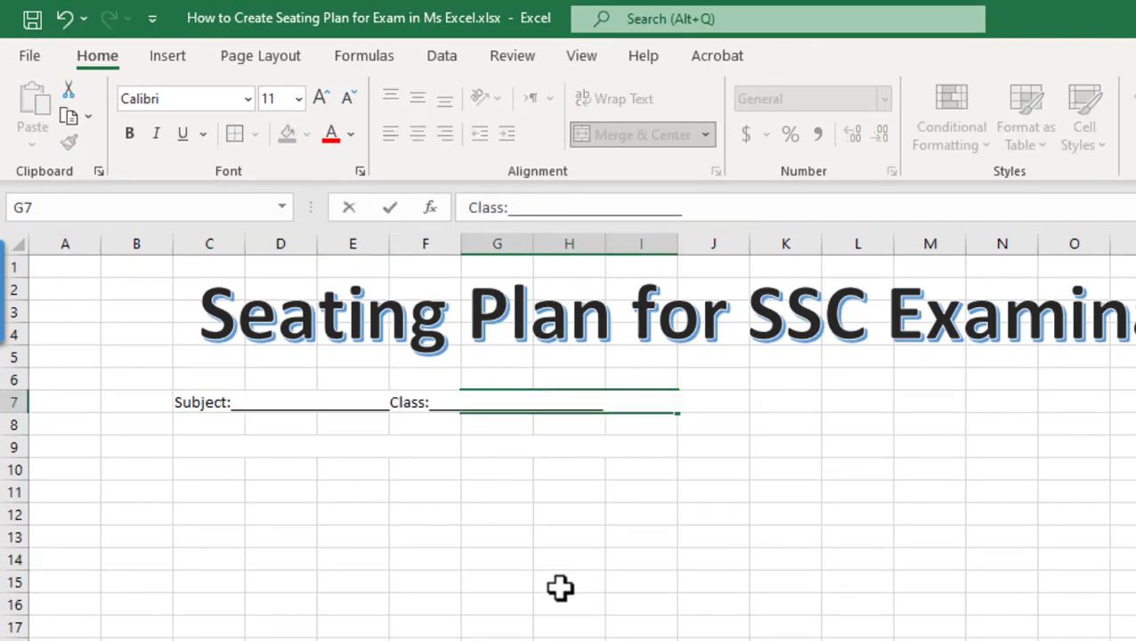
pyautogui.press('Return')
# Enter a left-aligned 'Date: __/__/__' field in merged cell C9
pyautogui.press('Left')
pyautogui.press('Left')
pyautogui.press('Left')
pyautogui.press('Left')
pyautogui.press('Down')
pyautogui.hotkey('shift', 'Right')
pyautogui.hotkey('shift', 'Right')
pyautogui.hotkey('shift', 'Right')
pyautogui.hotkey('alt', 'h')
pyautogui.write('mc')
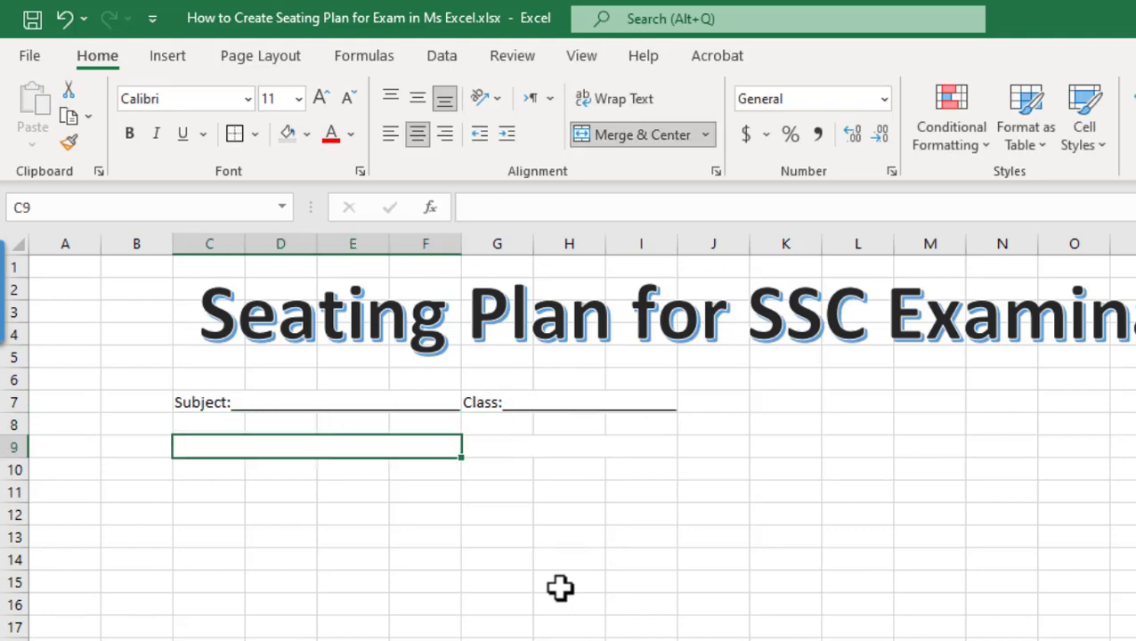
pyautogui.write('Date: ____')
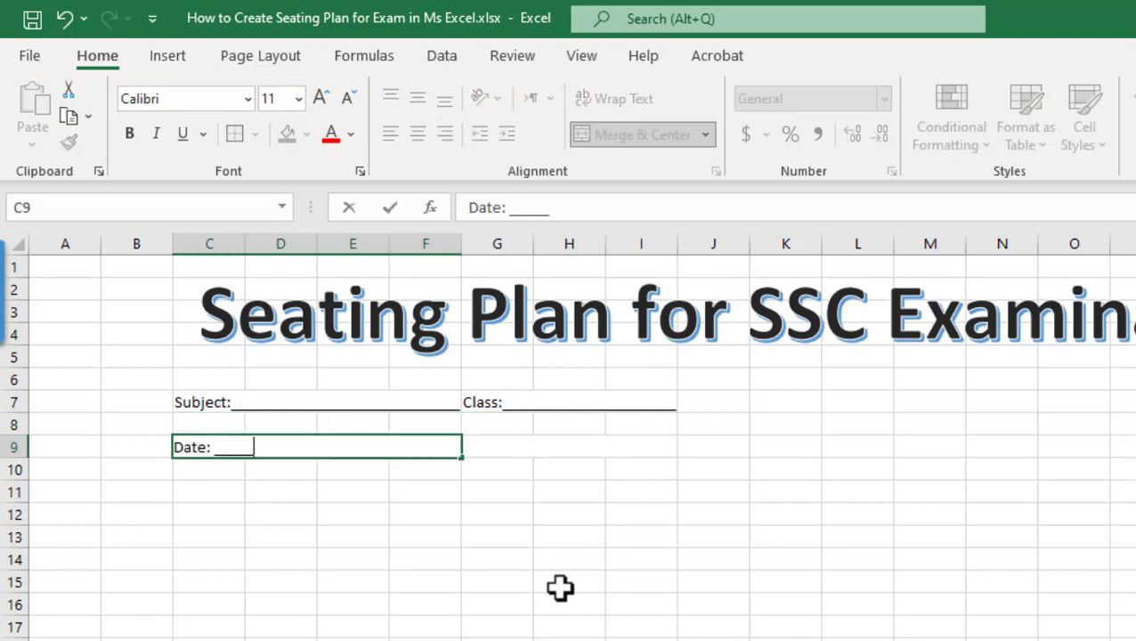
pyautogui.write('_/')
pyautogui.press('Up')
pyautogui.click(312, 444)
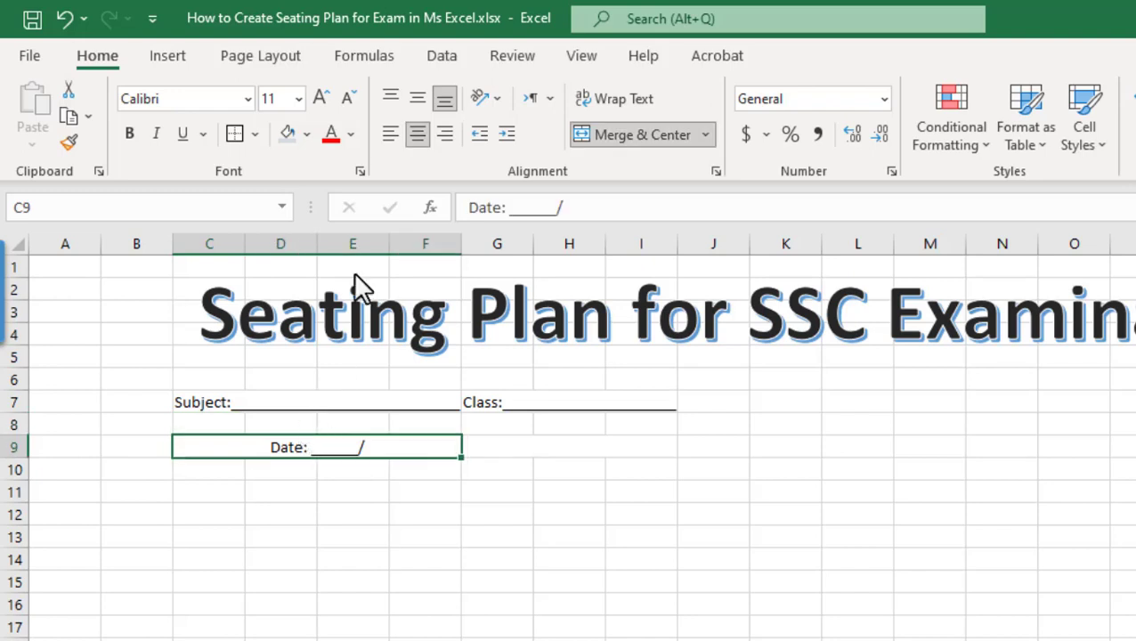
pyautogui.click(391, 133)
pyautogui.click(570, 208)
pyautogui.write('___________/___________________')
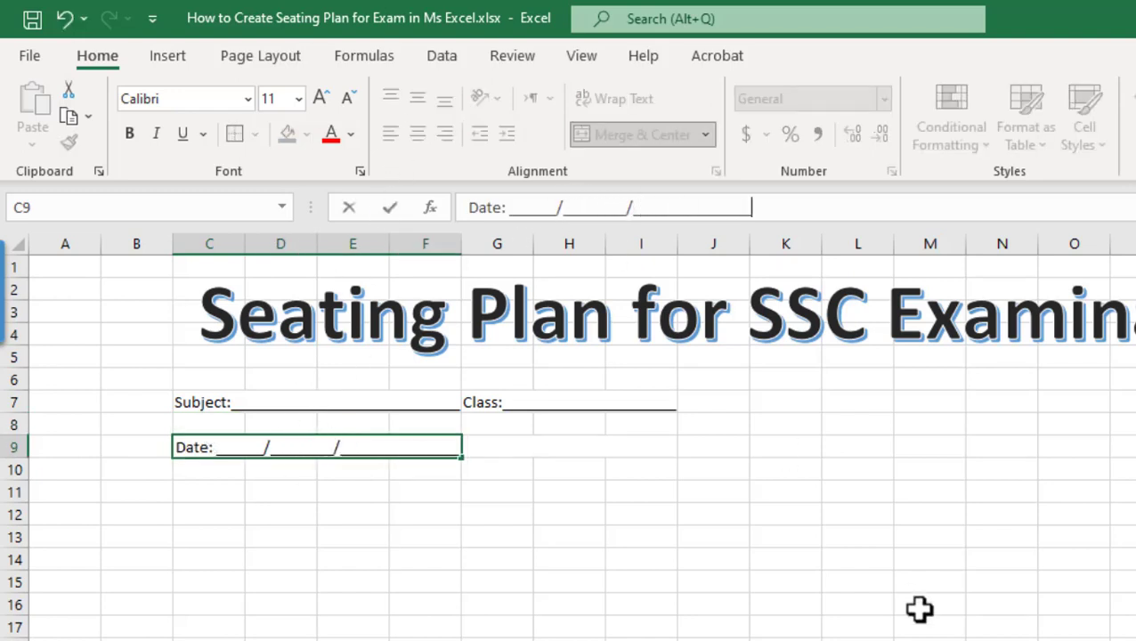
pyautogui.press('Return')
# Enter 'Session:' followed by an underscore blank in merged cell G9
pyautogui.click(589, 454)
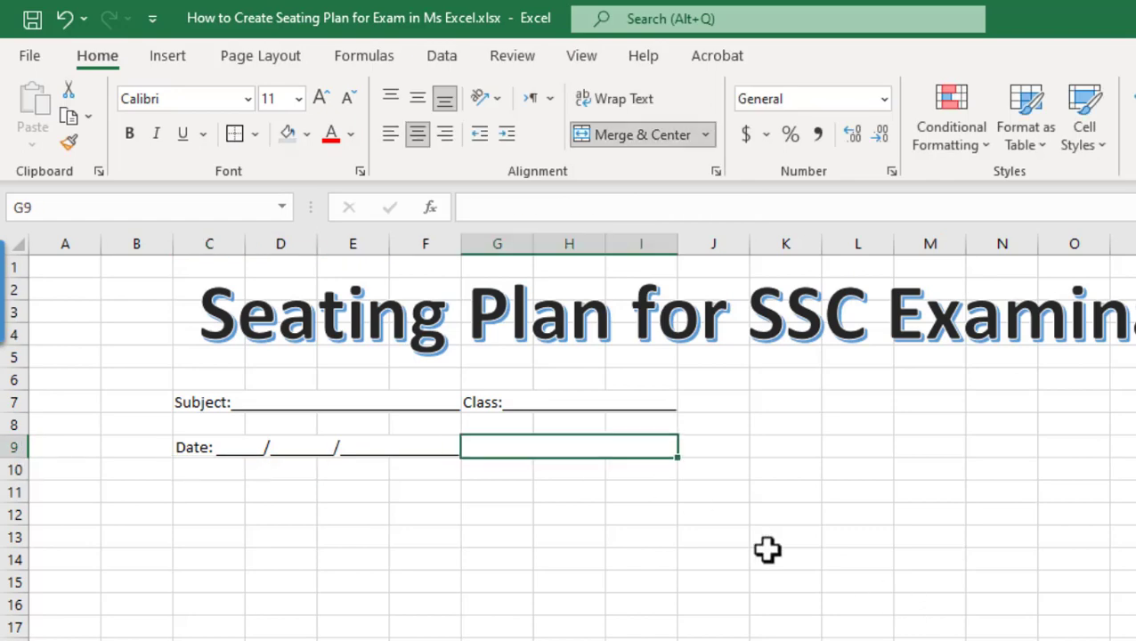
pyautogui.write('Session:')
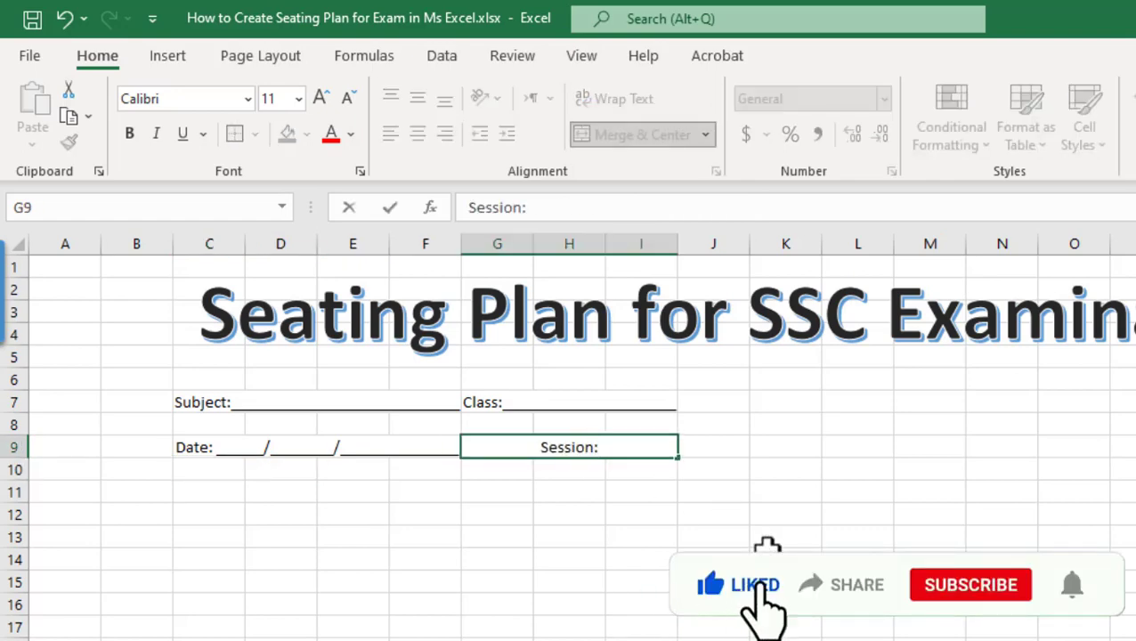
pyautogui.write('___________________')
pyautogui.click(766, 554)
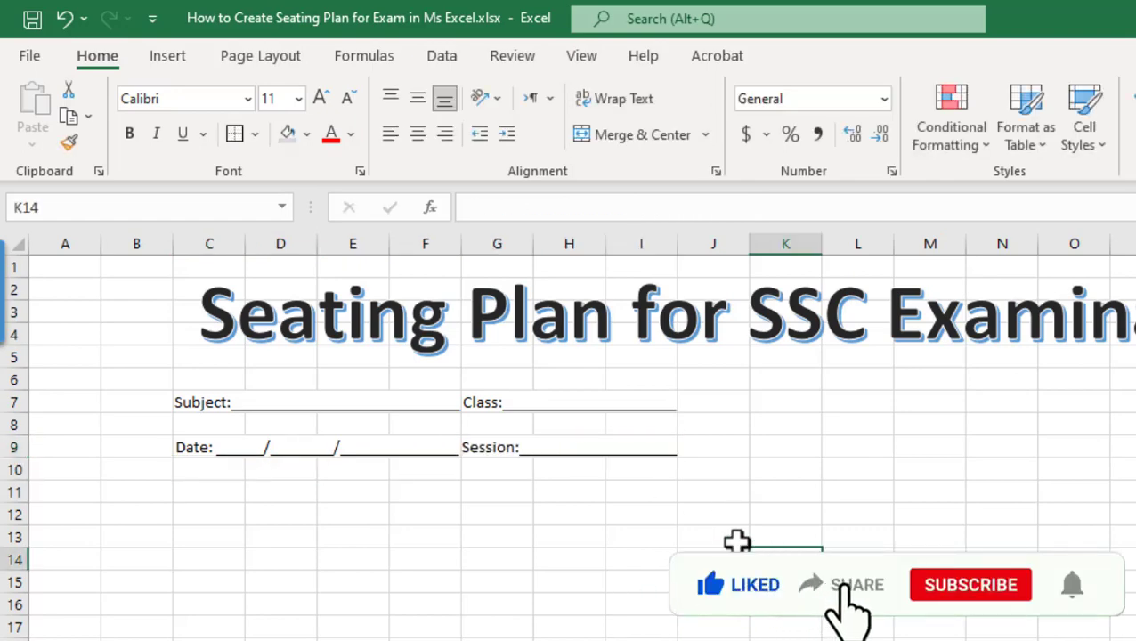
# Set the width of columns C through I to 20
pyautogui.moveTo(176, 301); pyautogui.dragTo(494, 300)
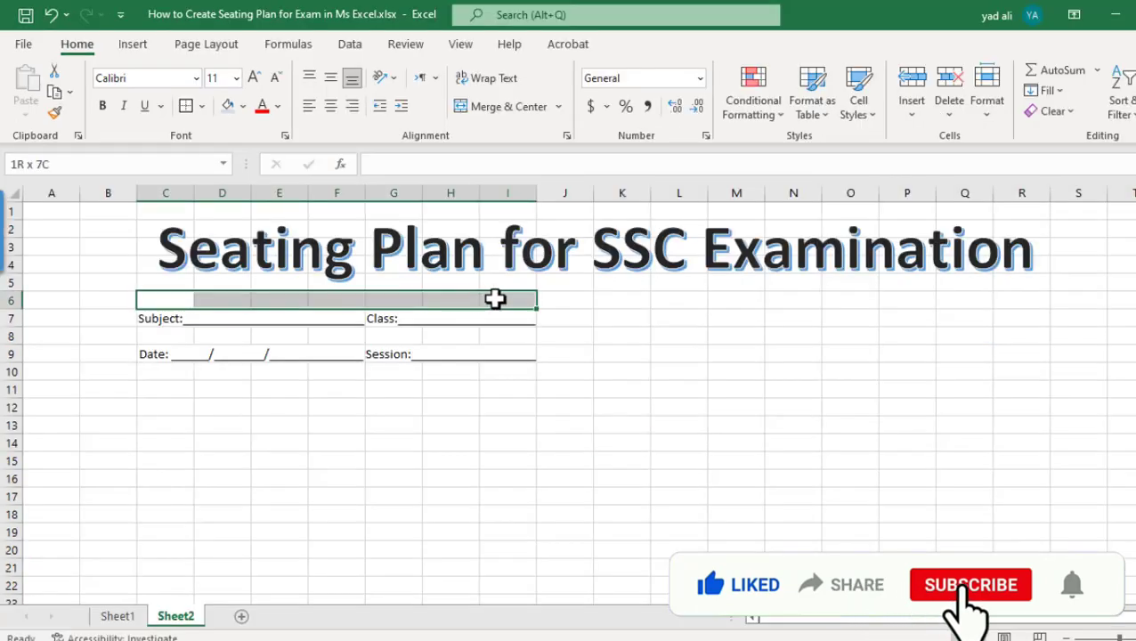
pyautogui.click(987, 105)
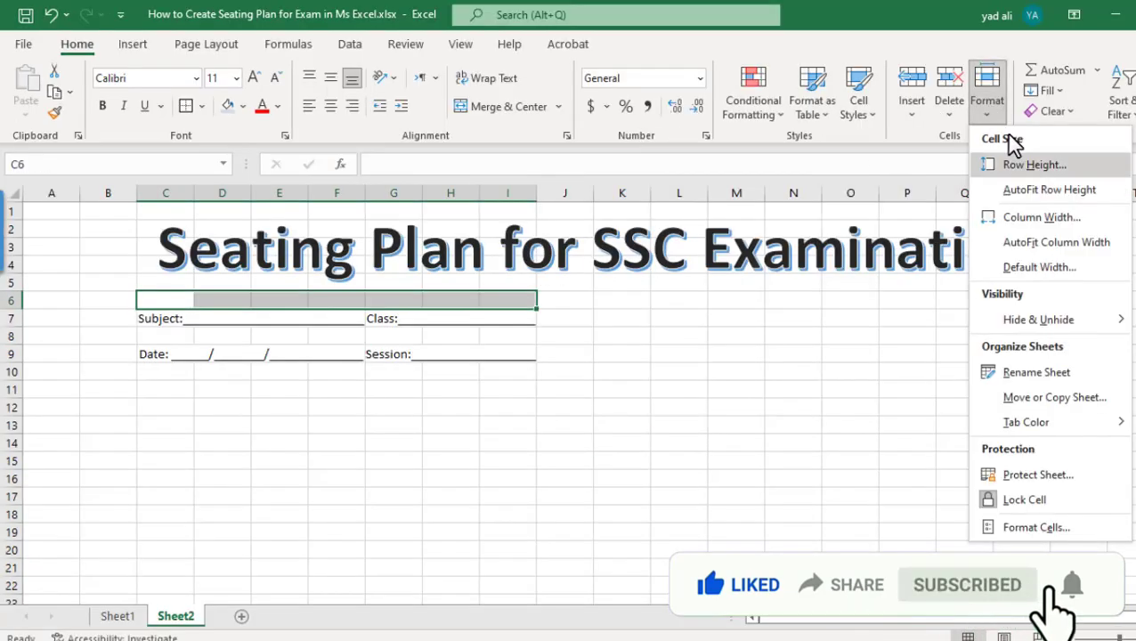
pyautogui.click(1069, 230)
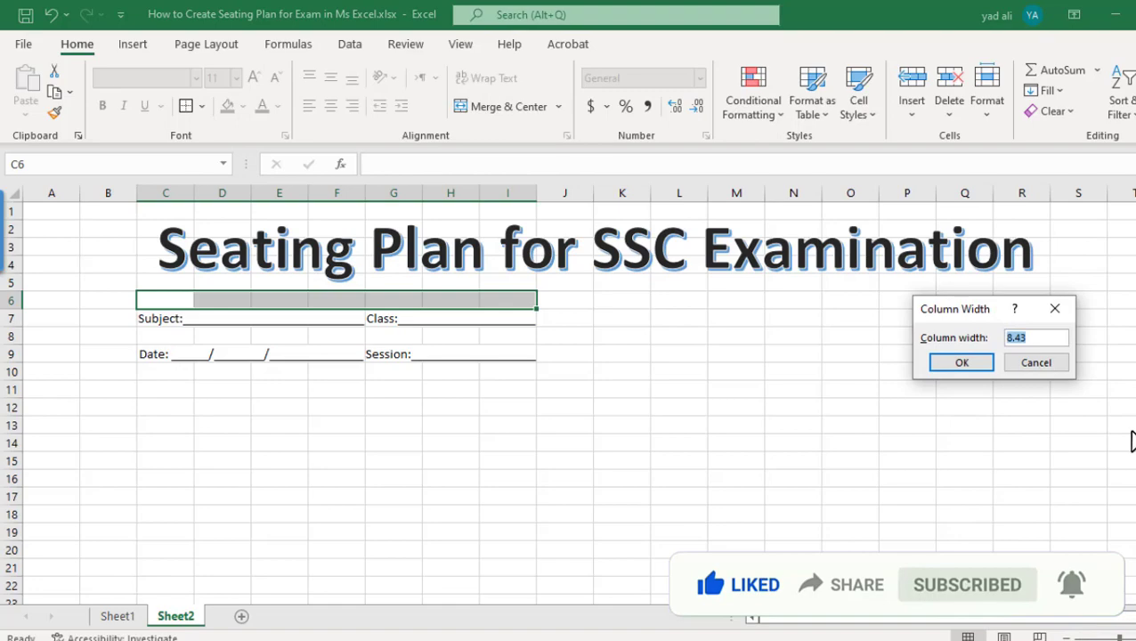
pyautogui.write('2')
pyautogui.write('0')
pyautogui.press('Return')
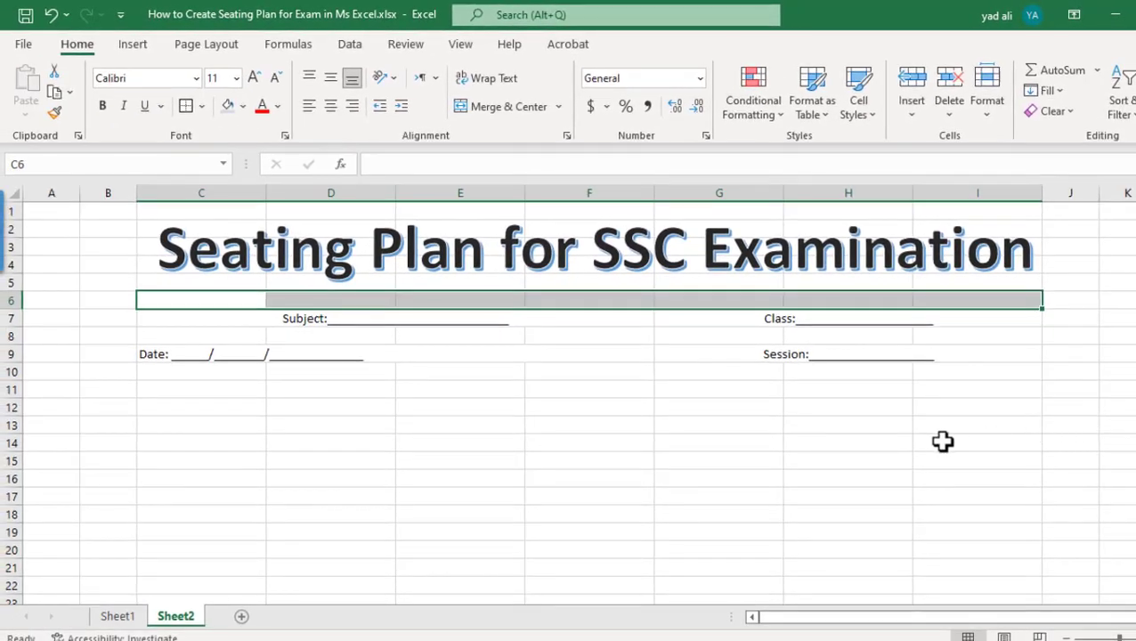
pyautogui.click(944, 442)
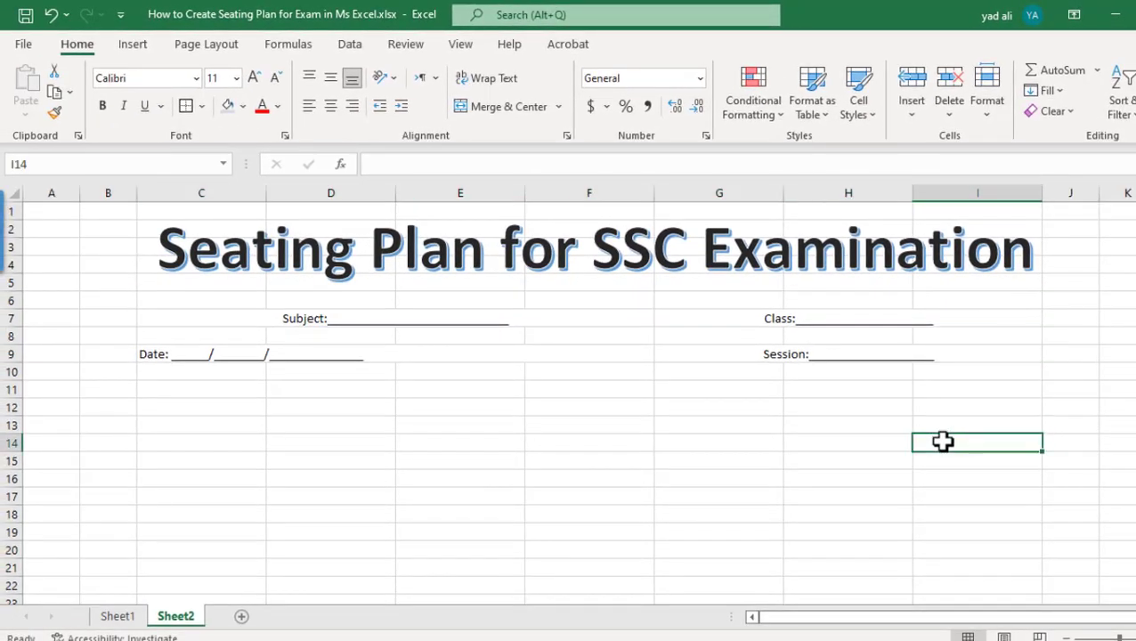
# Left-align the Subject, Class and Session field cells
pyautogui.click(260, 318)
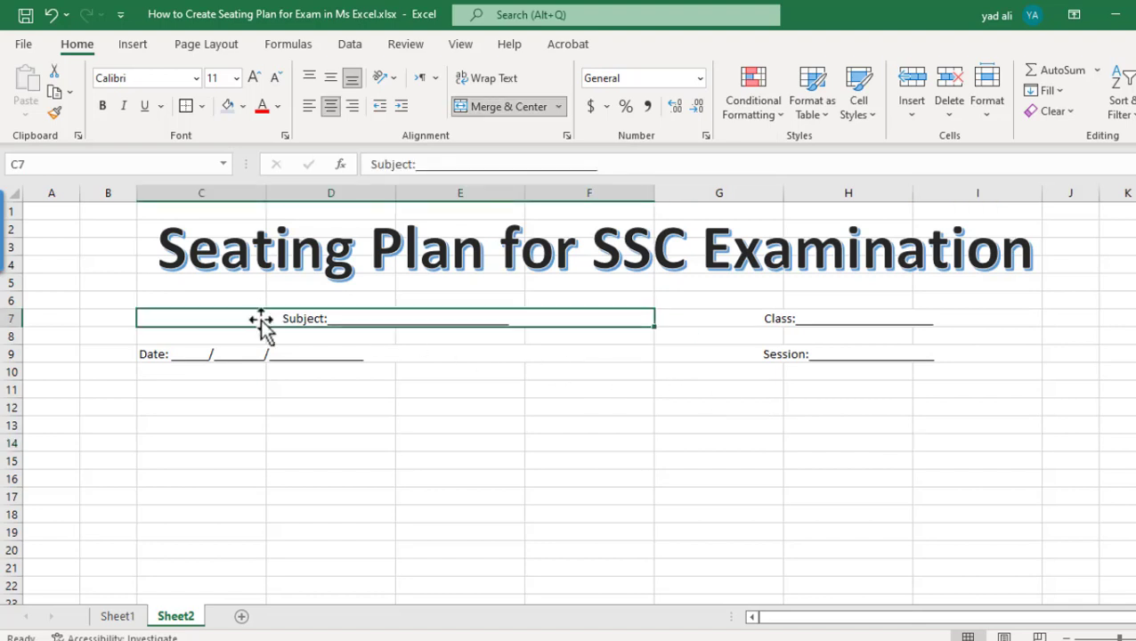
pyautogui.click(308, 106)
pyautogui.click(744, 319)
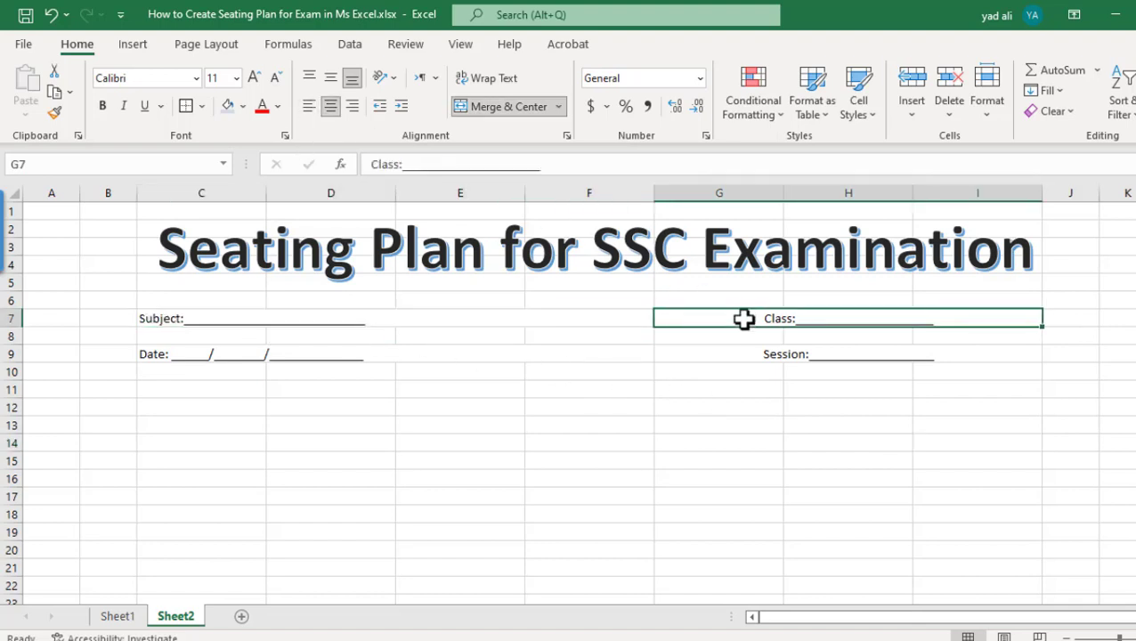
pyautogui.click(308, 106)
pyautogui.click(589, 408)
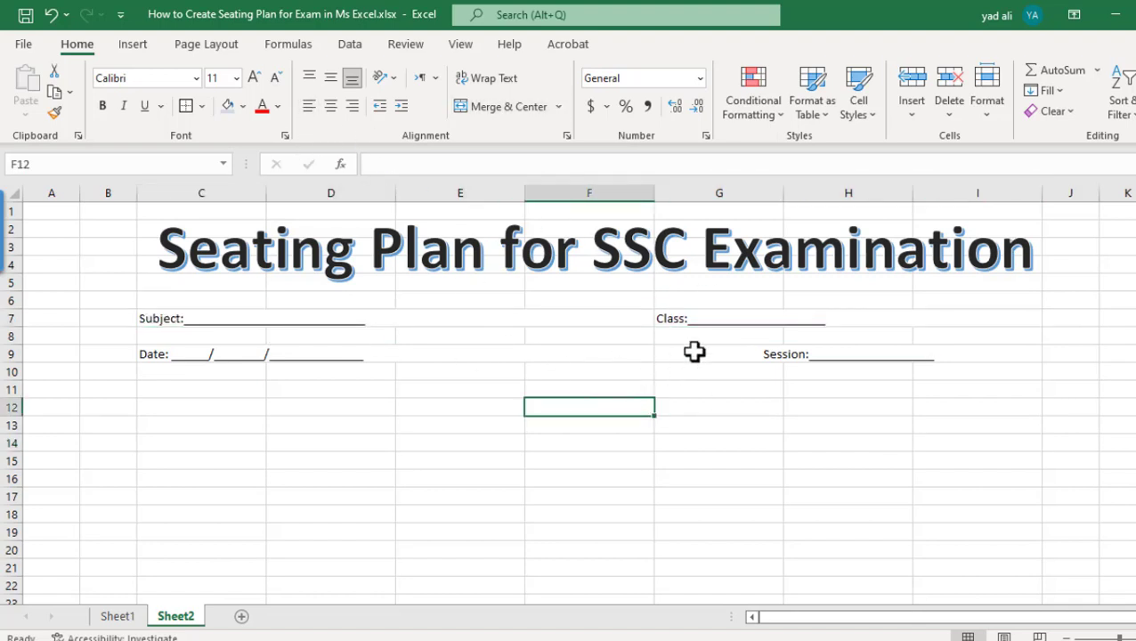
pyautogui.click(693, 353)
pyautogui.click(308, 106)
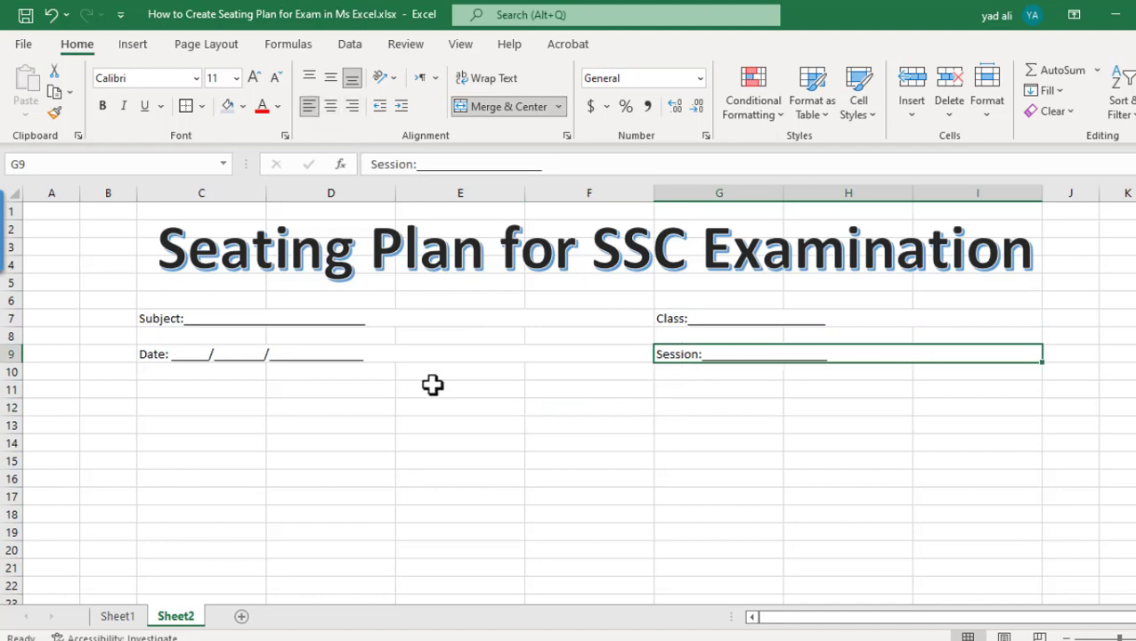
pyautogui.click(450, 427)
# Make the header fields in rows 7–9 bold at 14-point size
pyautogui.moveTo(222, 330); pyautogui.dragTo(713, 359)
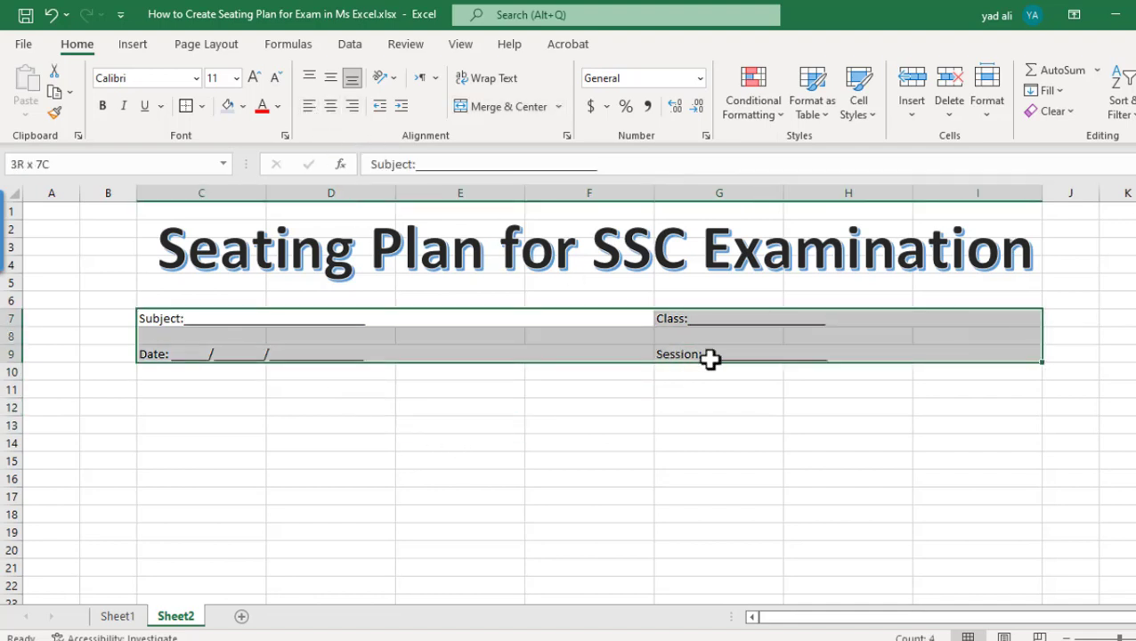
pyautogui.click(217, 78)
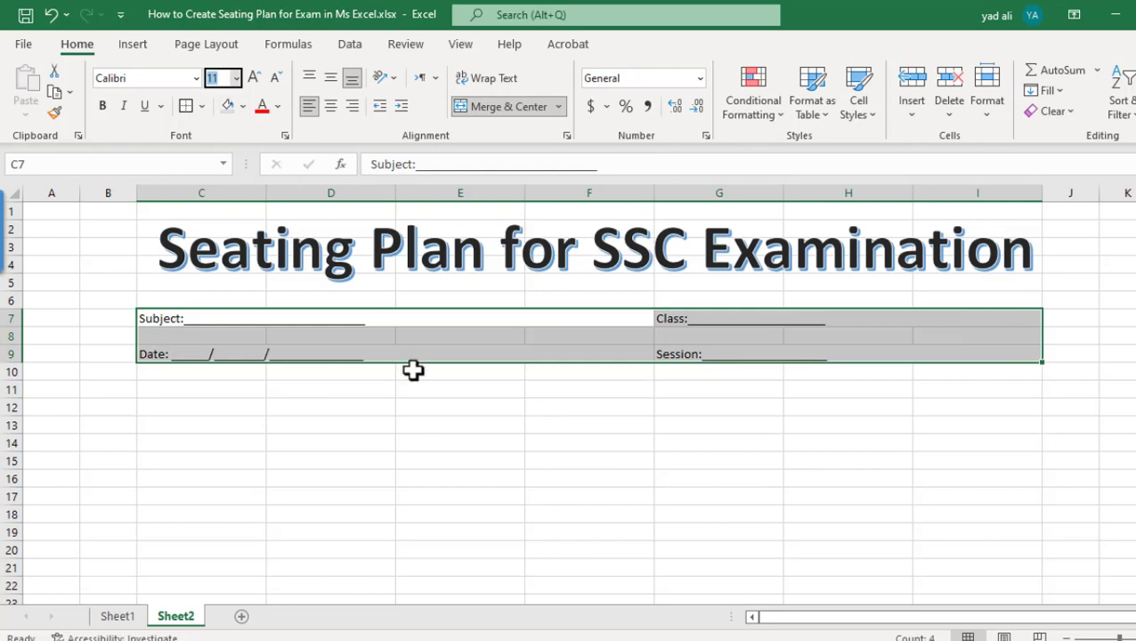
pyautogui.write('14')
pyautogui.press('Return')
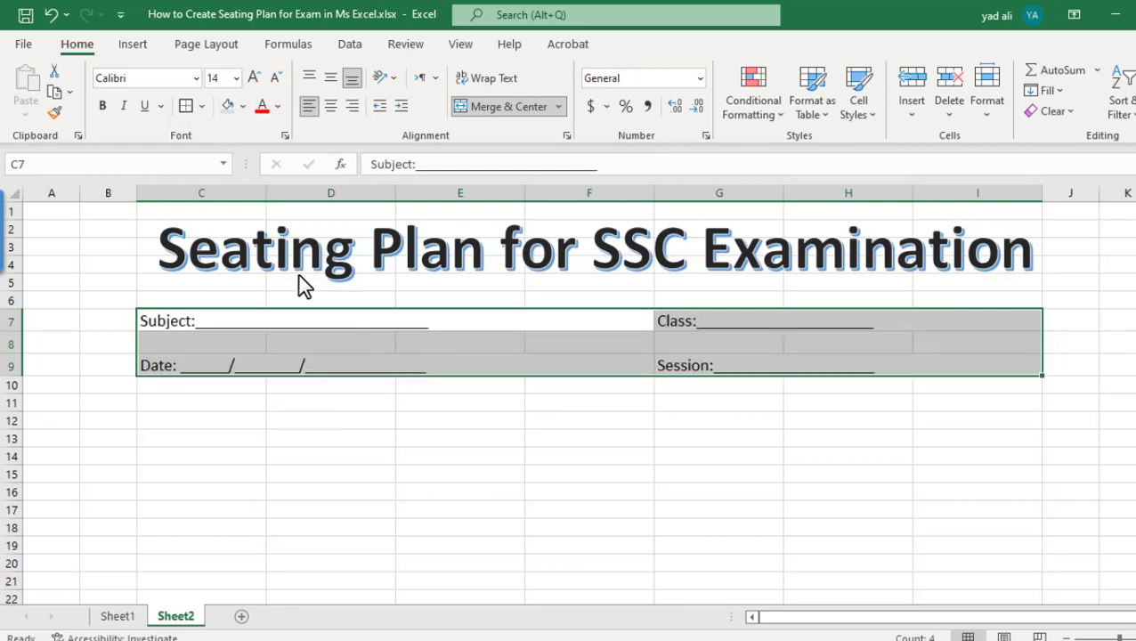
pyautogui.click(102, 108)
pyautogui.click(598, 508)
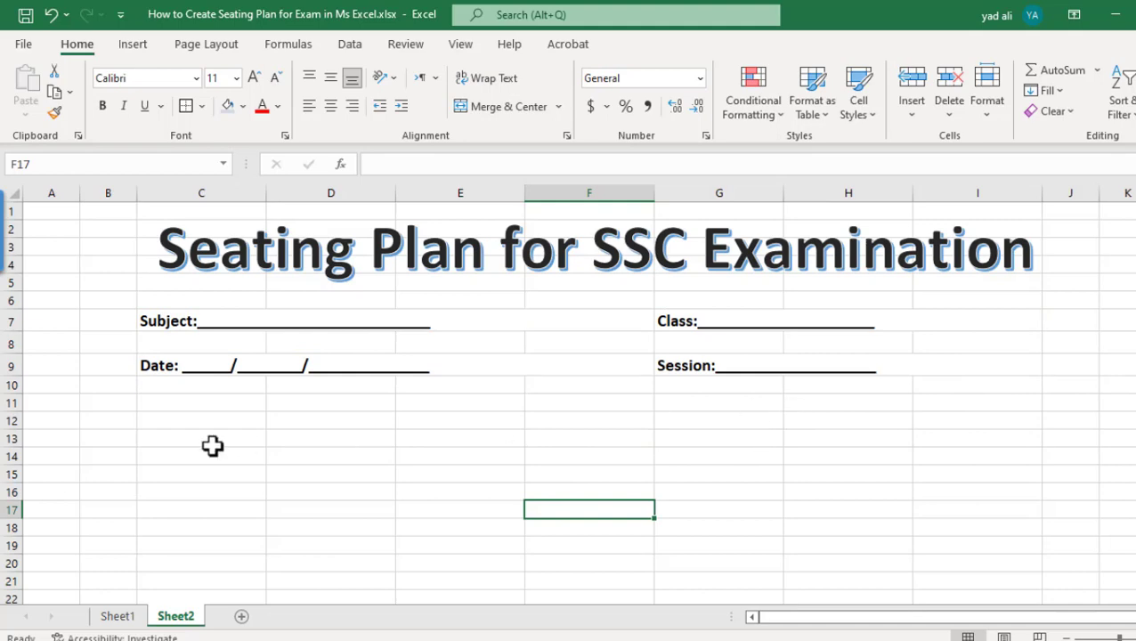
# Merge C12:H12, set 14-point font, and type the centred heading 'Hall'
pyautogui.click(171, 421)
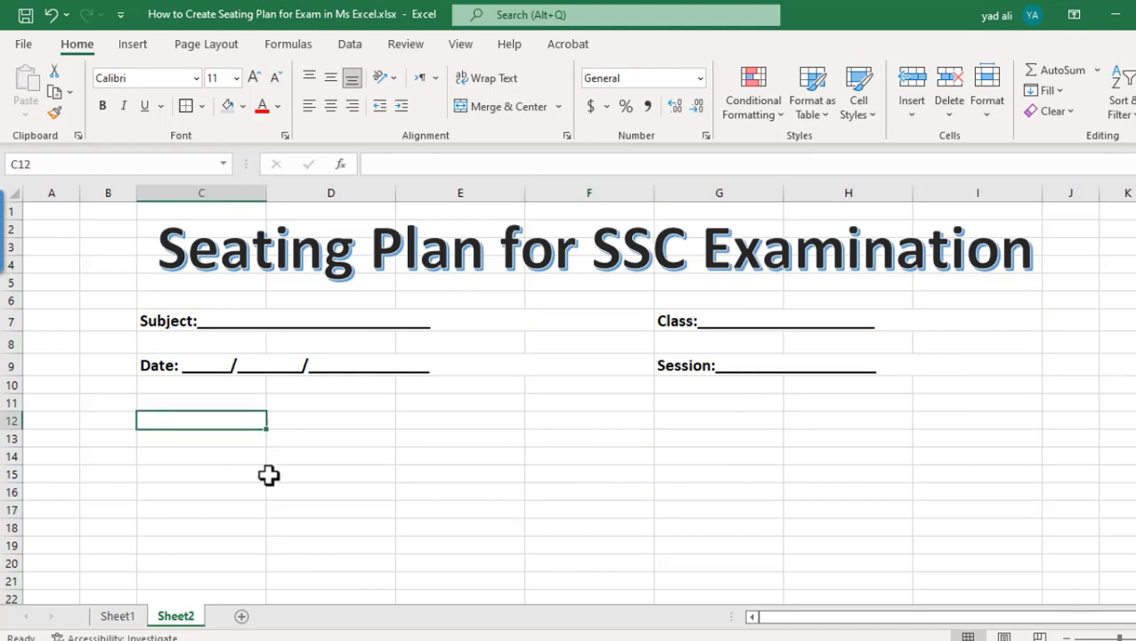
pyautogui.moveTo(240, 420)
pyautogui.mouseDown()
pyautogui.moveTo(807, 432)
pyautogui.moveTo(812, 418)
pyautogui.mouseUp()
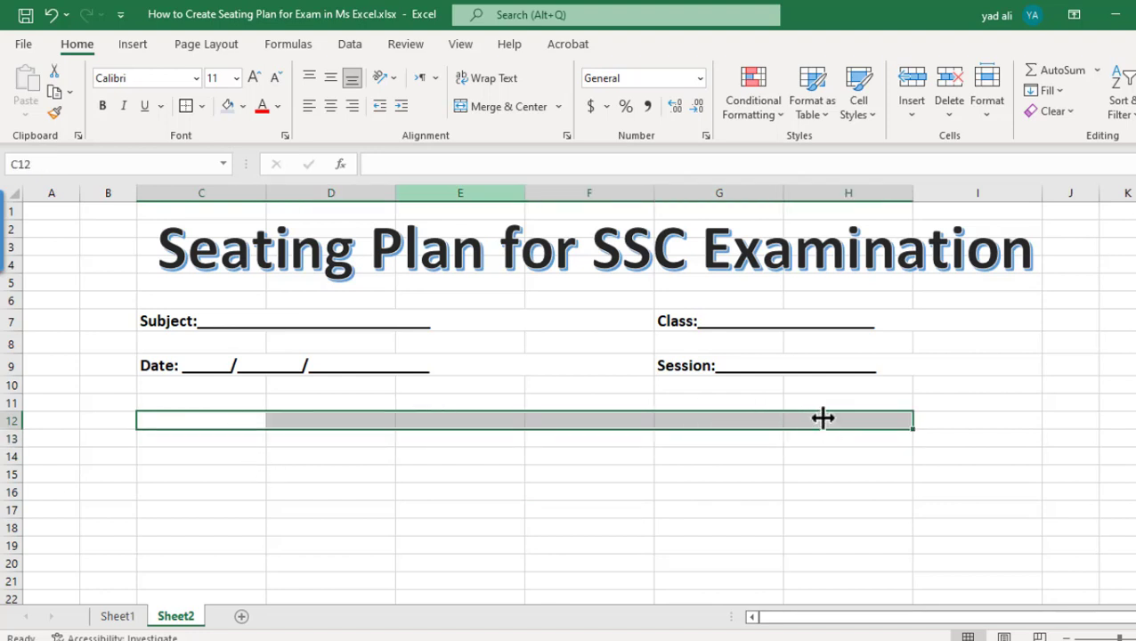
pyautogui.click(494, 107)
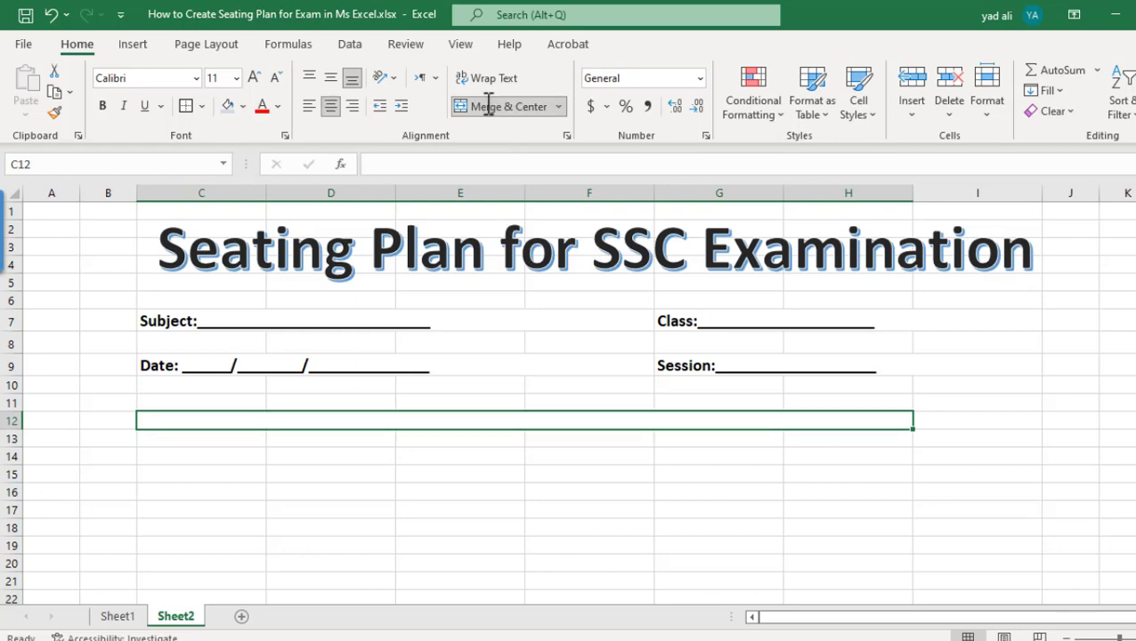
pyautogui.click(215, 79)
pyautogui.write('14')
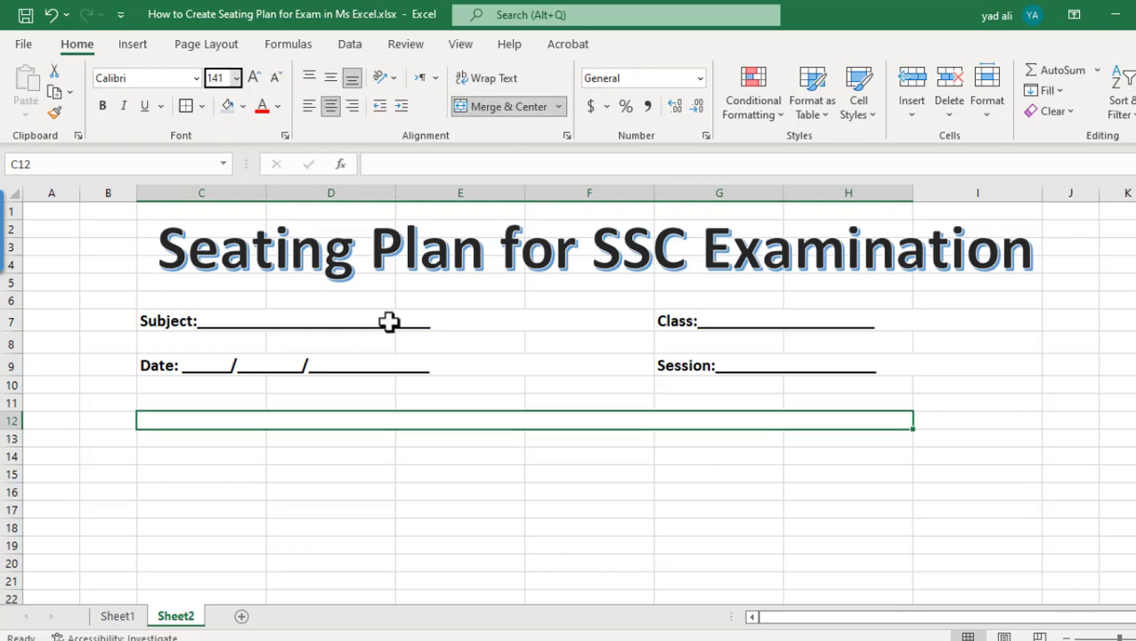
pyautogui.press('Return')
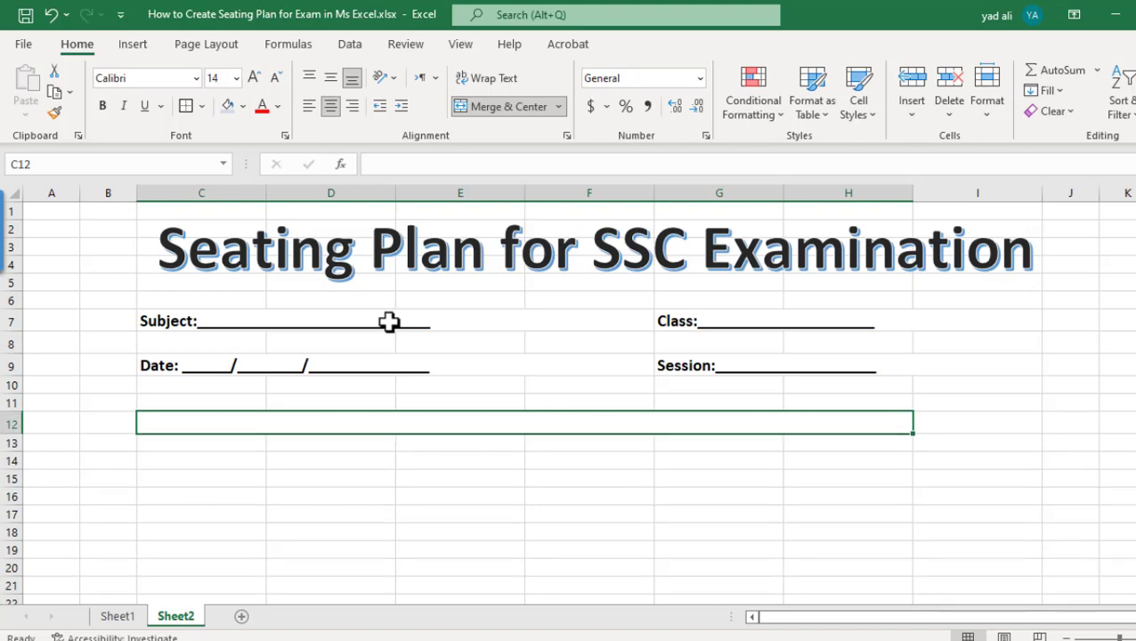
pyautogui.write('Hall')
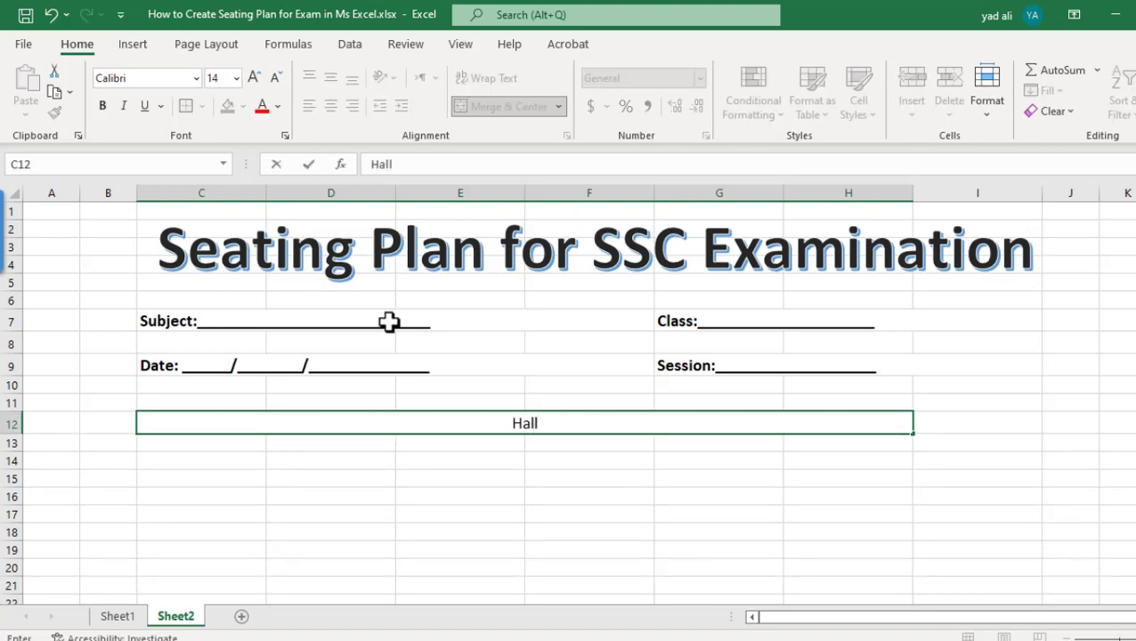
pyautogui.click(568, 500)
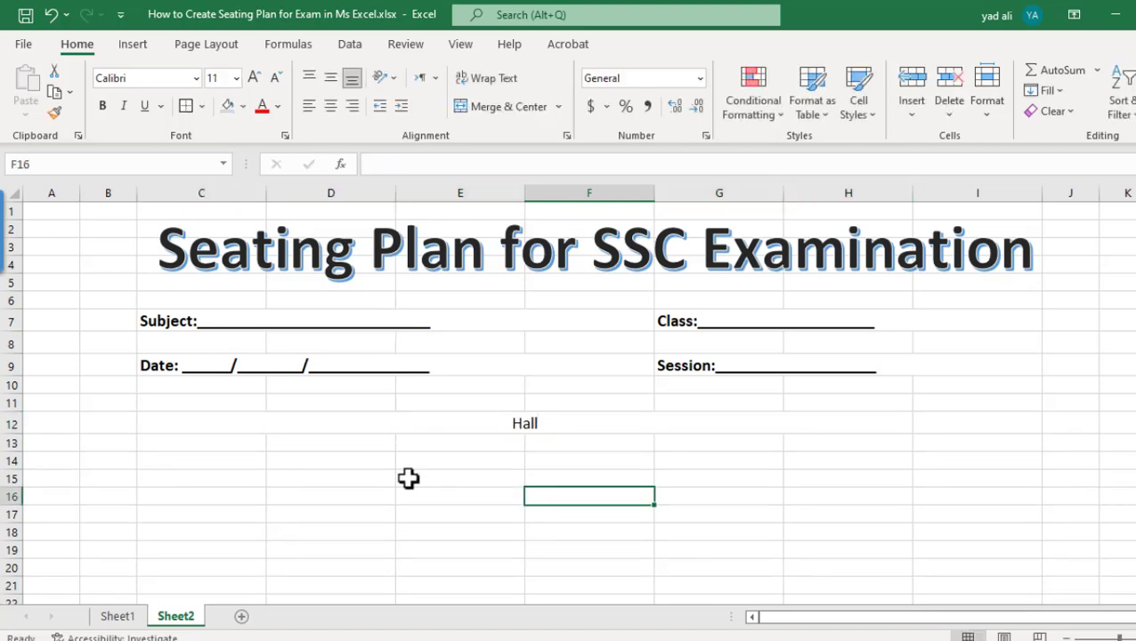
# Enter the labels Row-1, Row-2, Row-3 and Row-4 in C13, E13, G13 and I13
pyautogui.click(193, 445)
pyautogui.write('R')
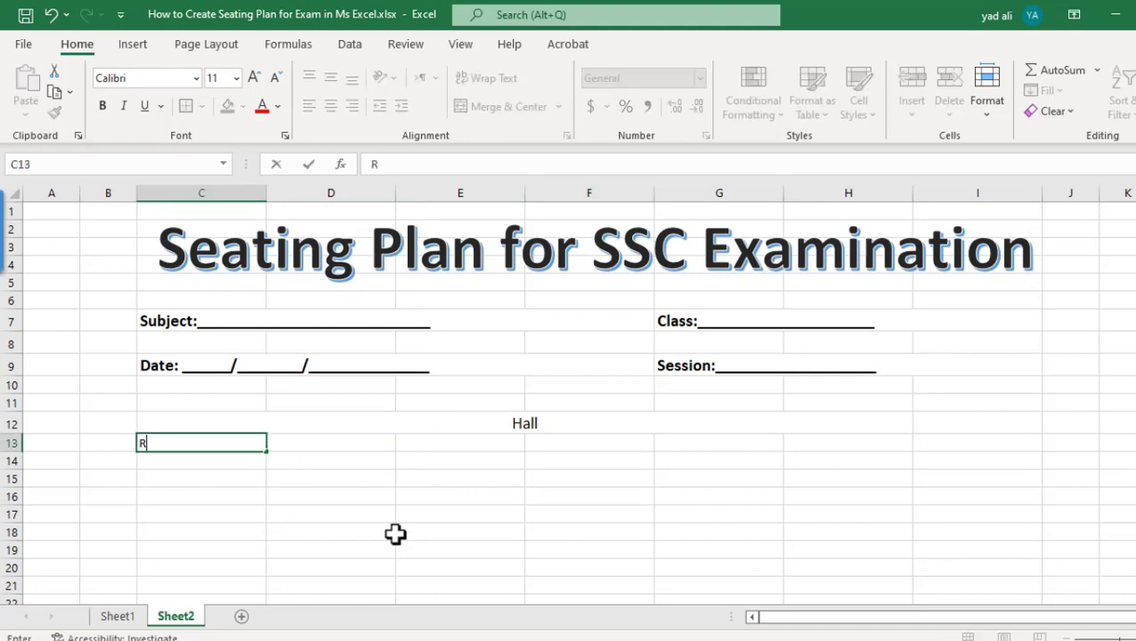
pyautogui.press('Right')
pyautogui.press('Right')
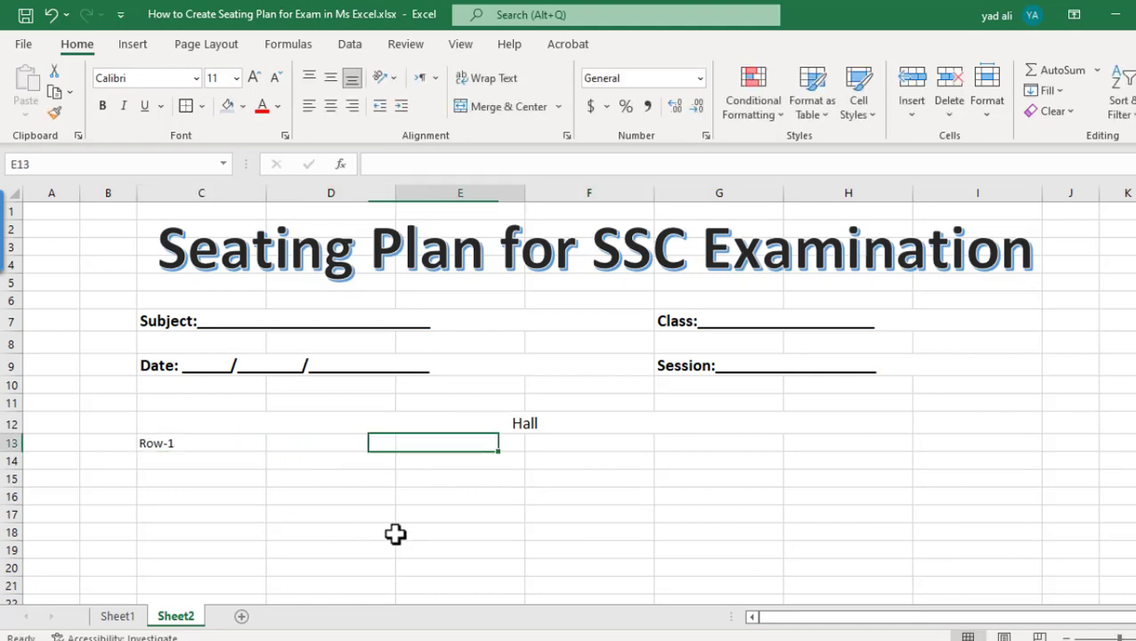
pyautogui.write('Row-2')
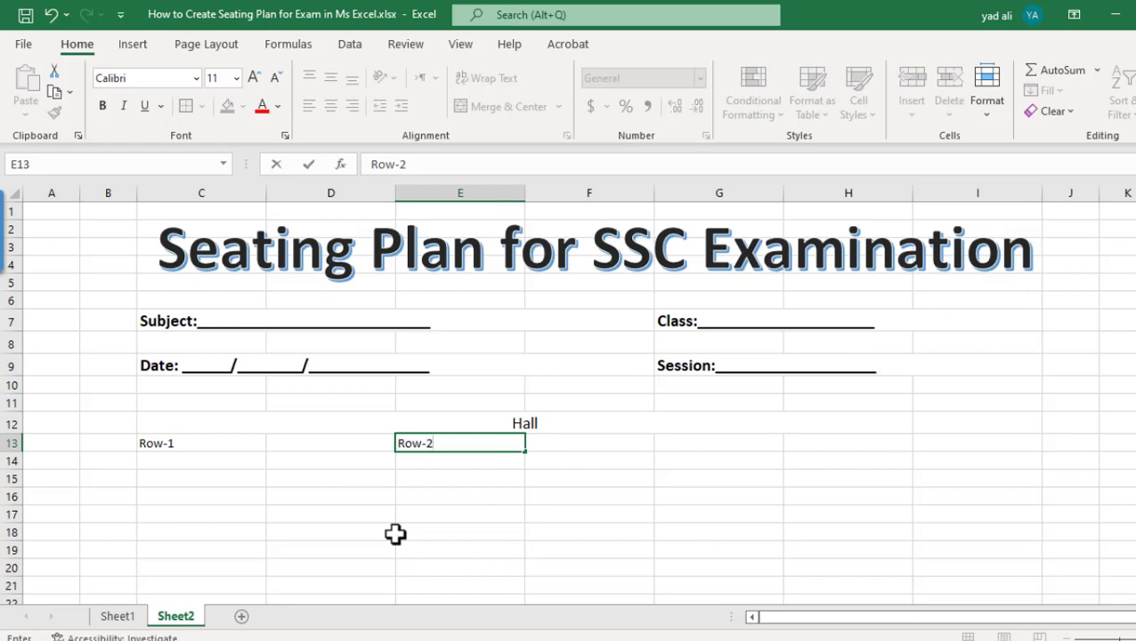
pyautogui.press('Right')
pyautogui.press('Right')
pyautogui.write('Row-')
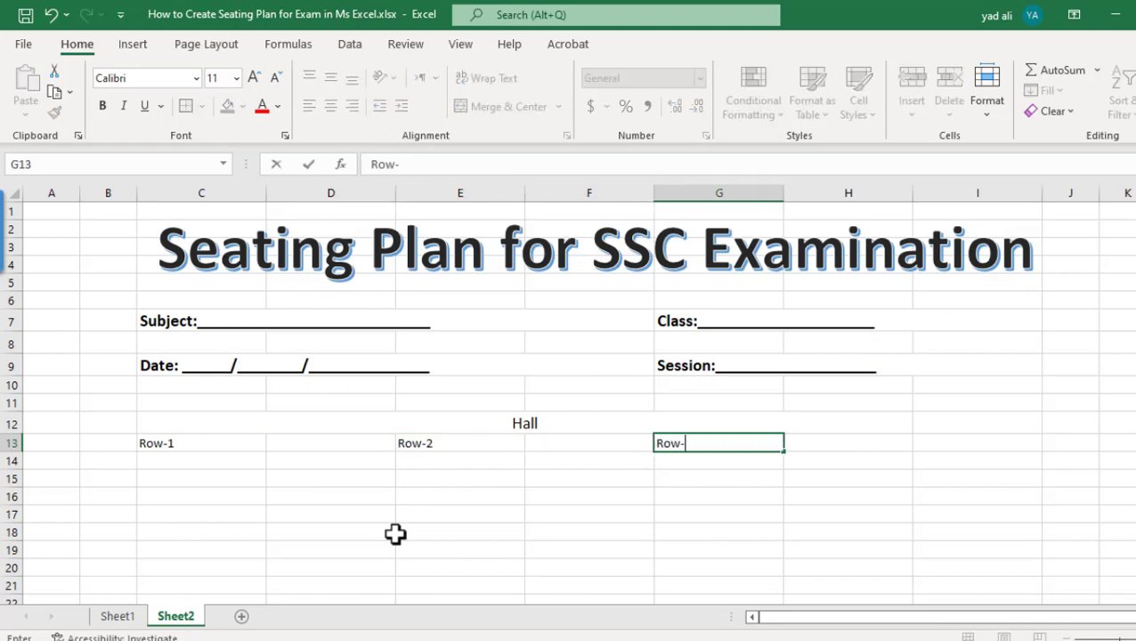
pyautogui.write('3')
pyautogui.press('Right')
pyautogui.press('Right')
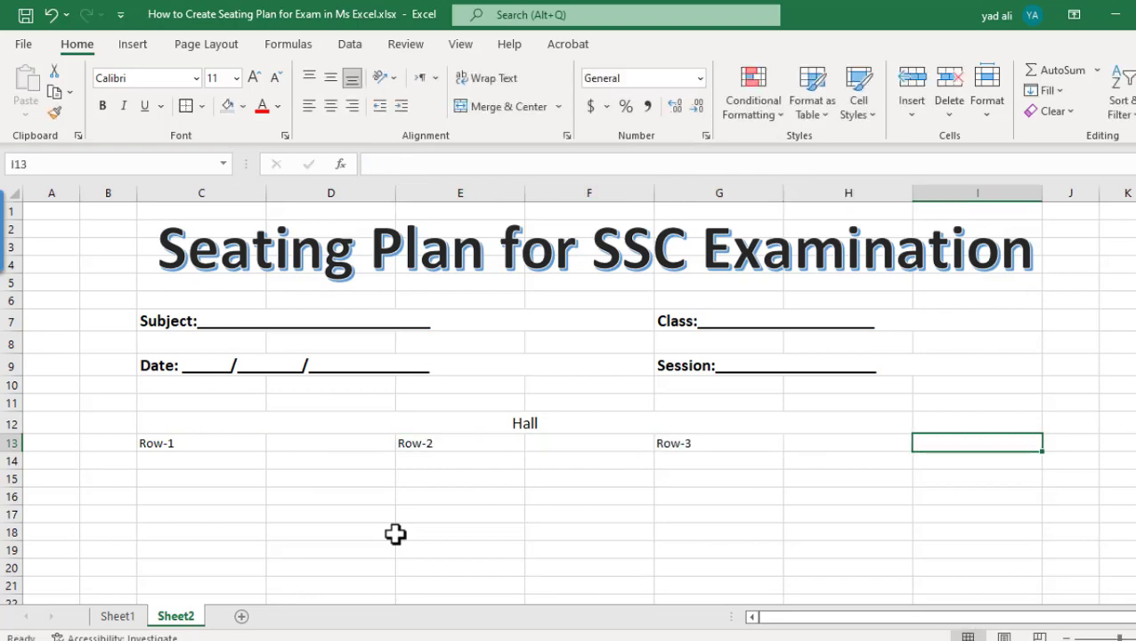
pyautogui.write('r')
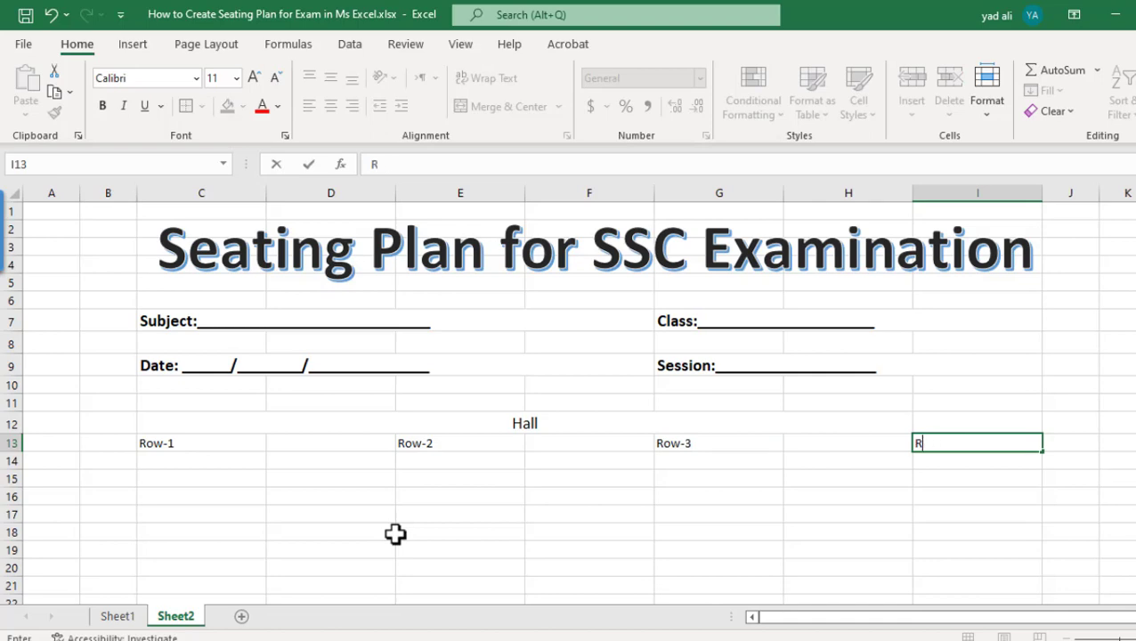
pyautogui.hotkey('ctrl', 'Return')
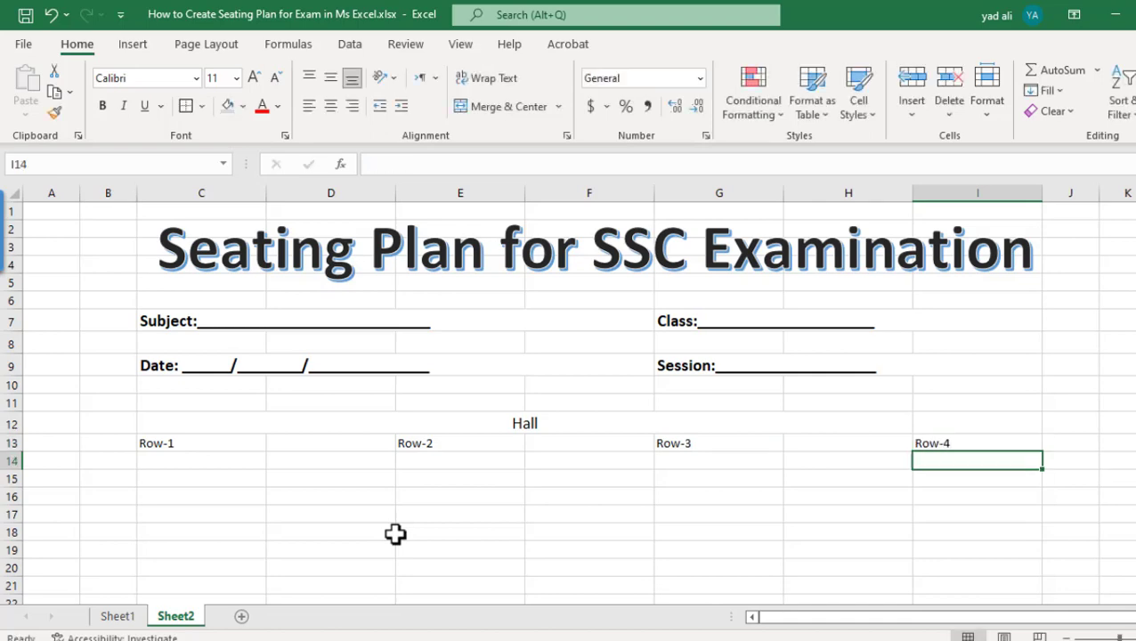
# Make the Row-1 to Row-4 labels centred, bold and 14-point
pyautogui.moveTo(197, 451); pyautogui.dragTo(944, 443)
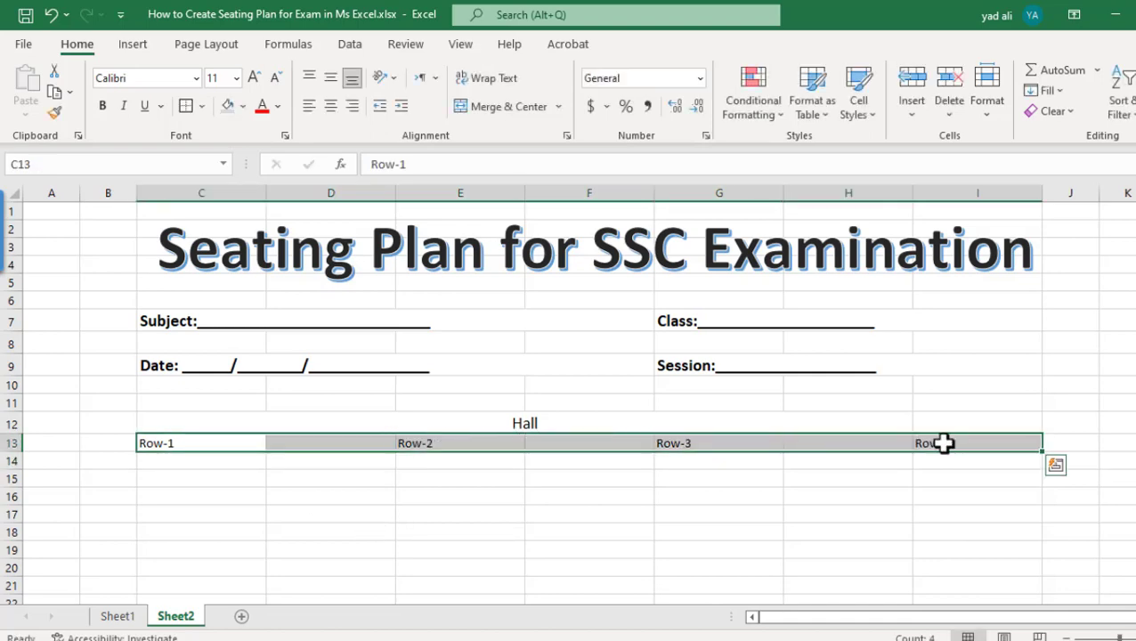
pyautogui.click(330, 106)
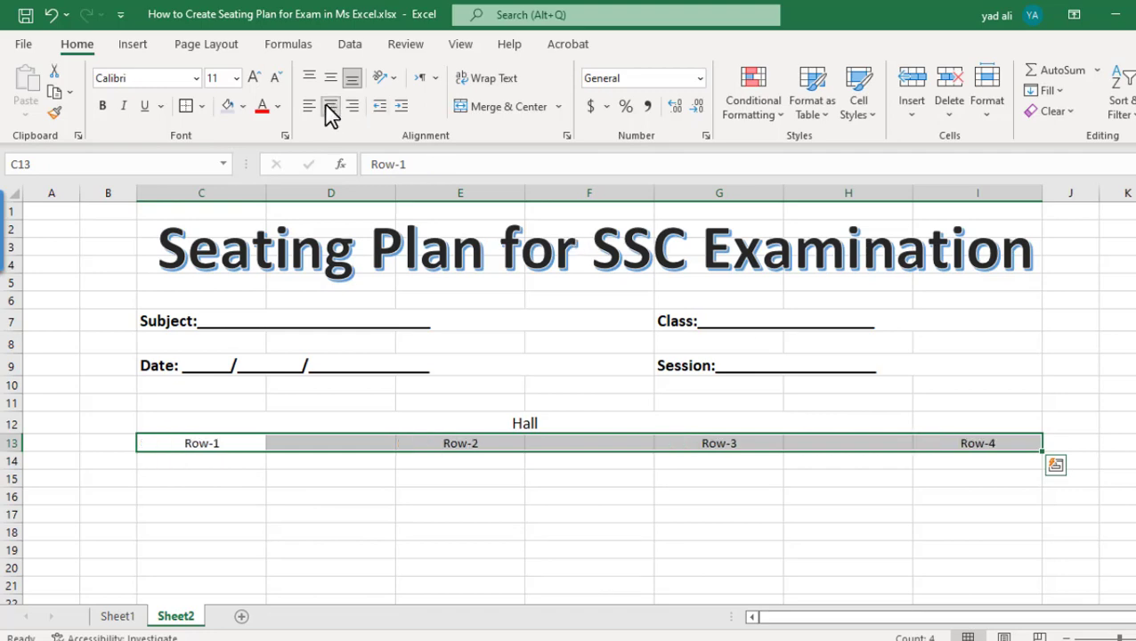
pyautogui.click(102, 106)
pyautogui.click(217, 78)
pyautogui.write('1')
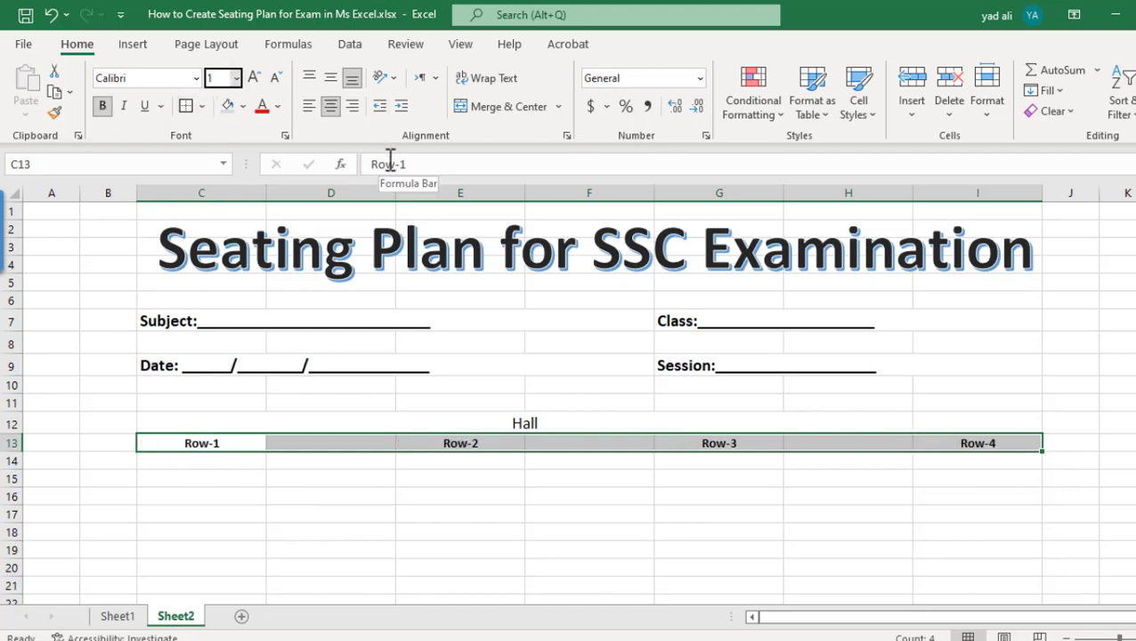
pyautogui.write('4')
pyautogui.press('Return')
# Re-merge the Hall heading so it is centred across C12:I12
pyautogui.click(527, 424)
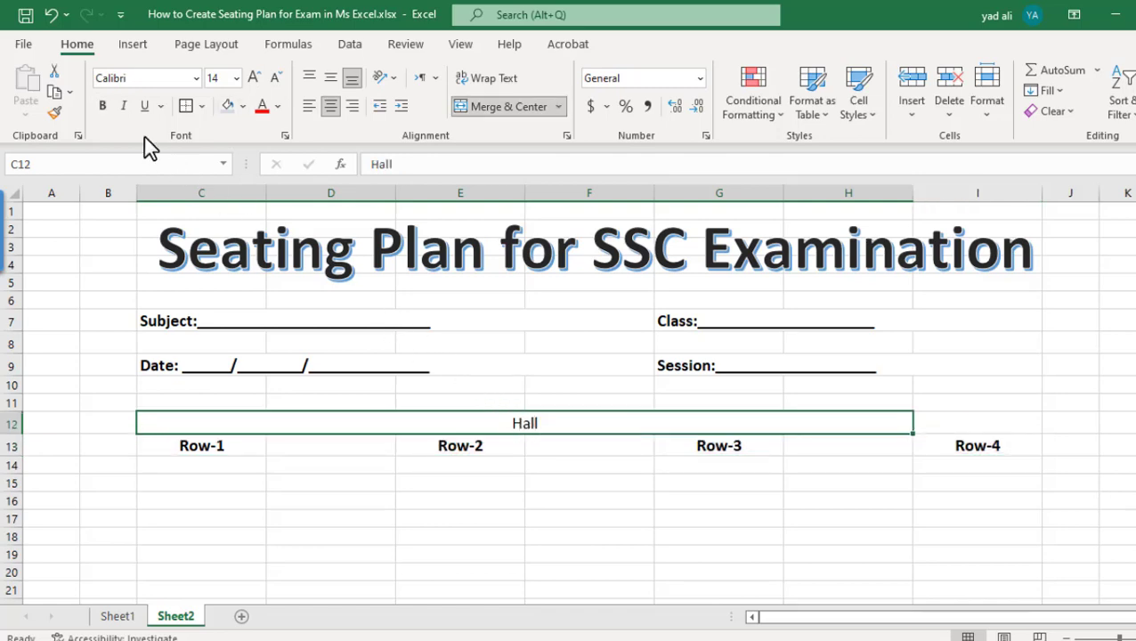
pyautogui.click(665, 516)
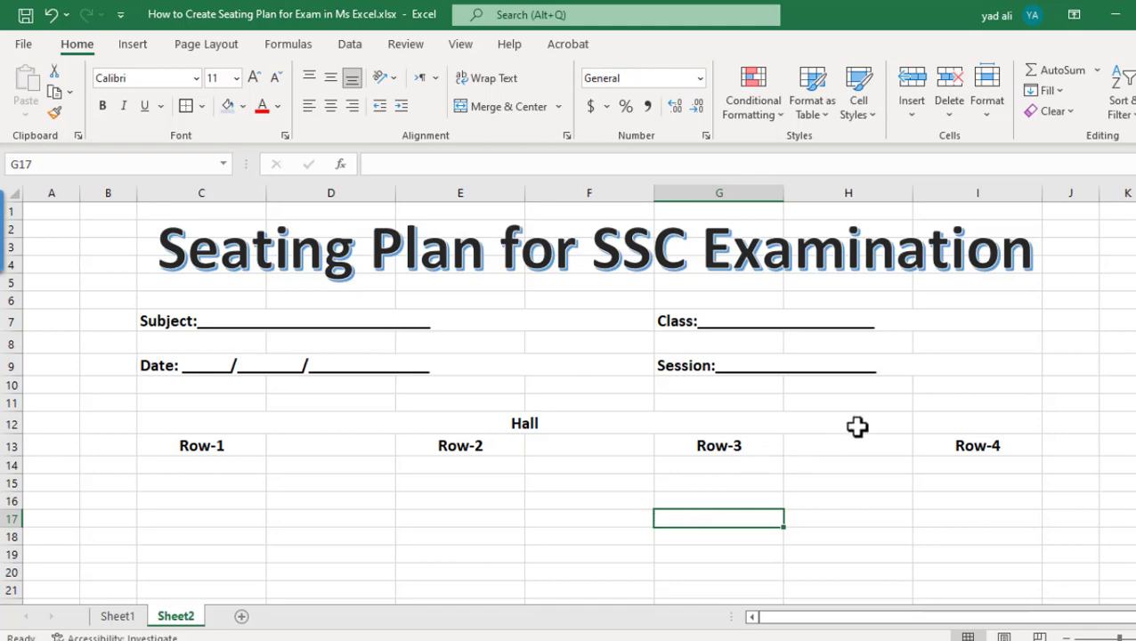
pyautogui.moveTo(857, 426); pyautogui.dragTo(927, 423)
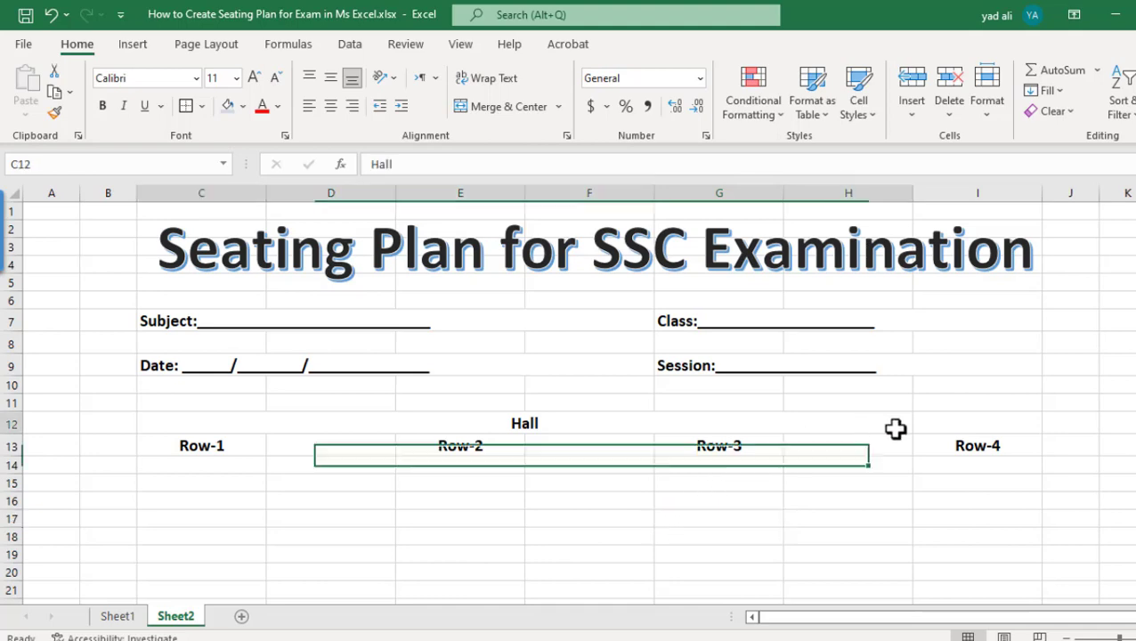
pyautogui.click(532, 111)
pyautogui.click(532, 112)
pyautogui.click(741, 540)
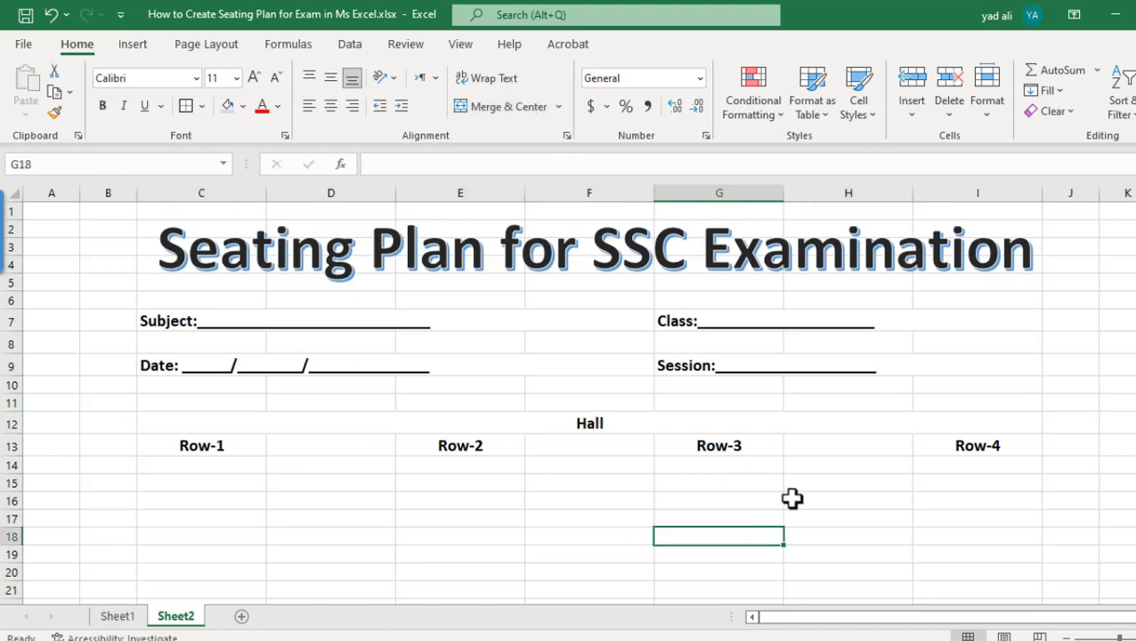
pyautogui.scroll(-1, 792, 498)
pyautogui.scroll(-1, 793, 499)
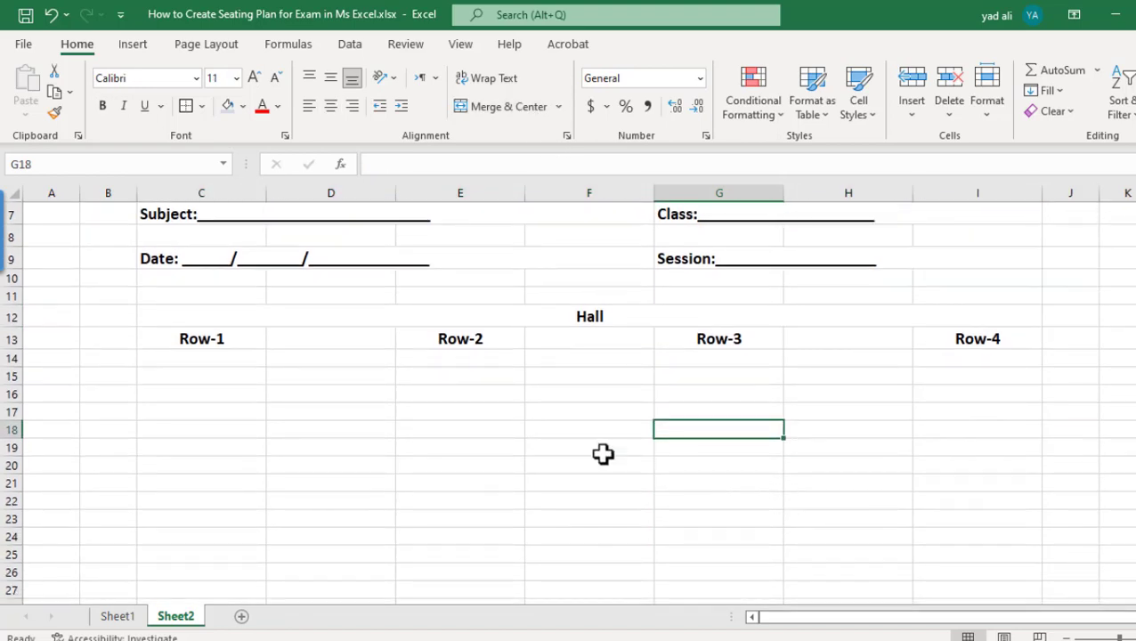
# Enter roll numbers 11234–11237 in C14:C17 and extend the series to 11240
pyautogui.click(200, 359)
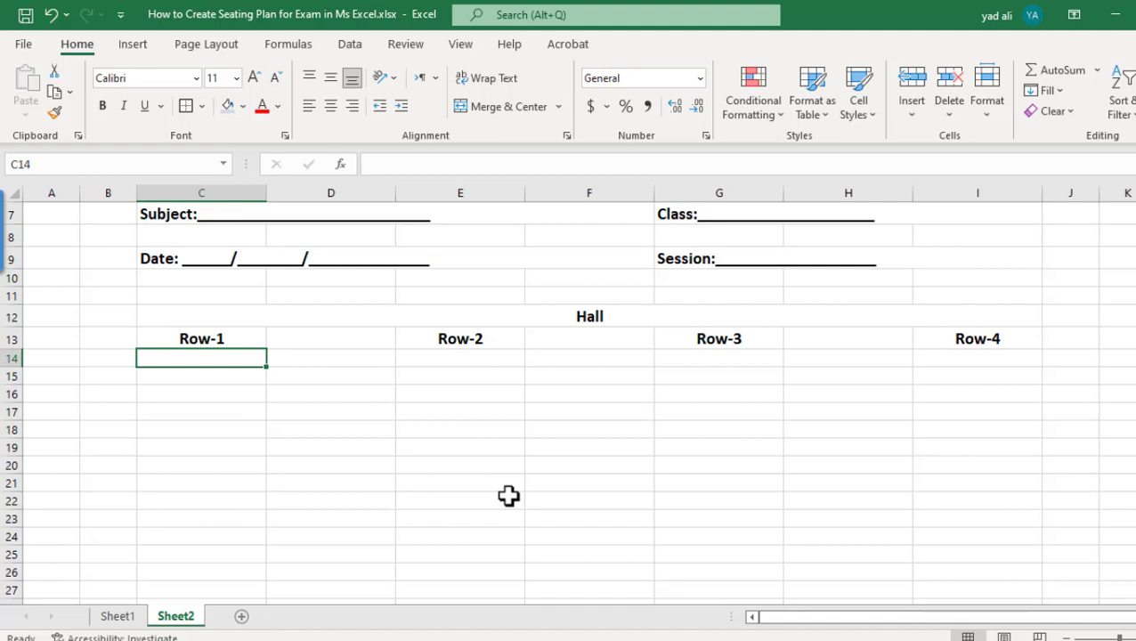
pyautogui.write('11234')
pyautogui.press('Return')
pyautogui.write('1123')
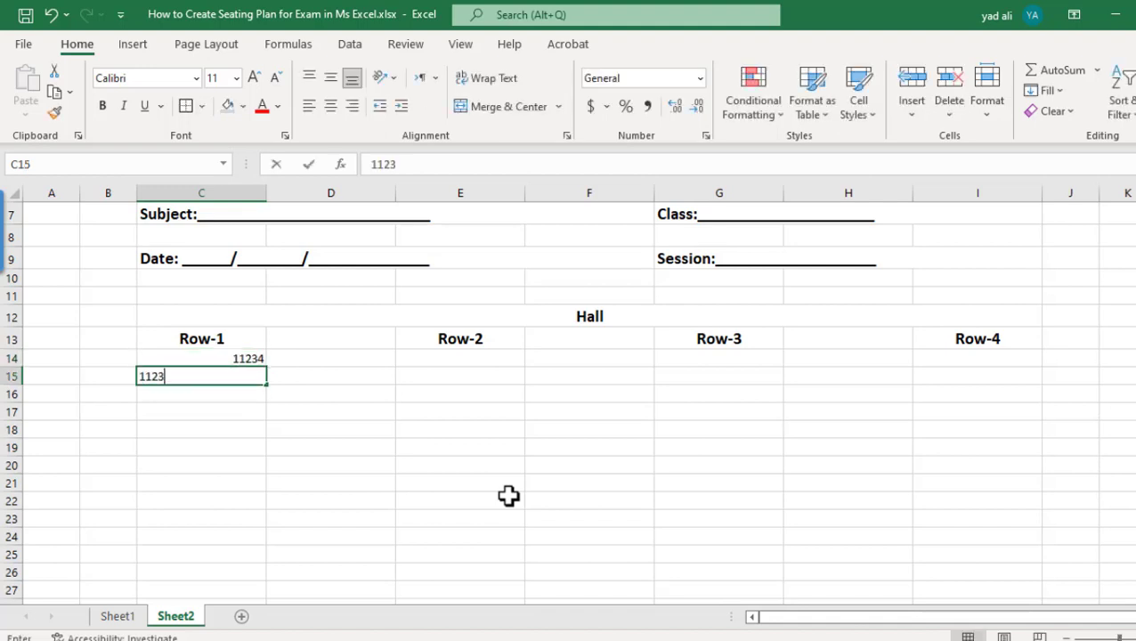
pyautogui.write('5')
pyautogui.press('Return')
pyautogui.write('1')
pyautogui.press('Return')
pyautogui.write('11237')
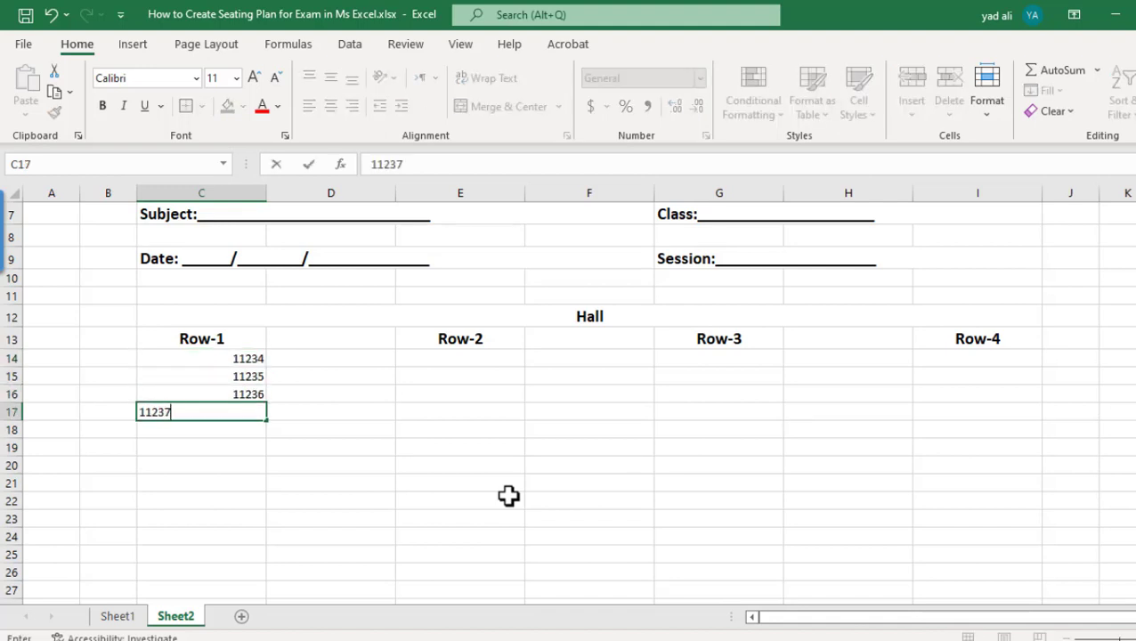
pyautogui.click(320, 461)
pyautogui.moveTo(245, 394)
pyautogui.mouseDown()
pyautogui.moveTo(272, 482)
pyautogui.moveTo(283, 480)
pyautogui.mouseUp()
pyautogui.click(399, 491)
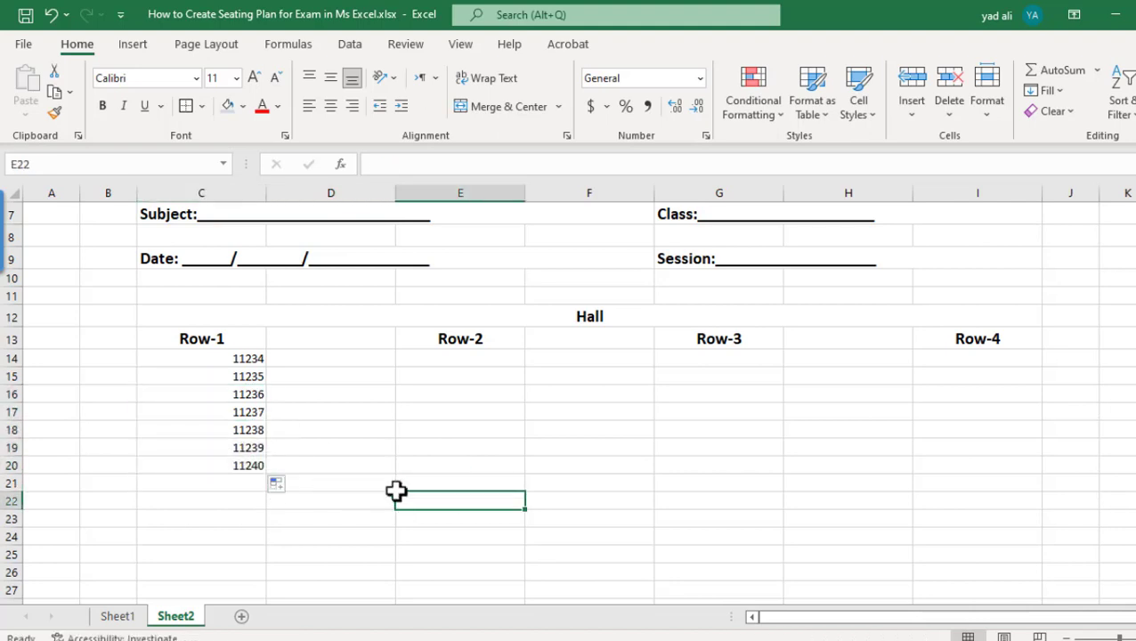
# Set the height of rows 14–20 to 25
pyautogui.moveTo(189, 361); pyautogui.dragTo(202, 462)
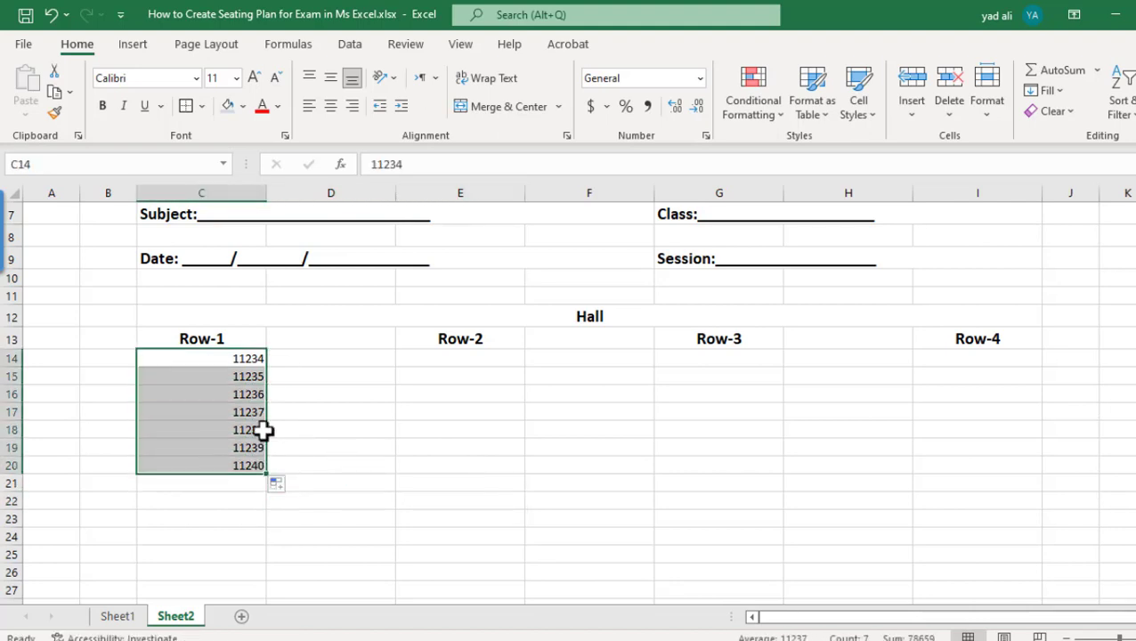
pyautogui.click(991, 118)
pyautogui.click(1015, 164)
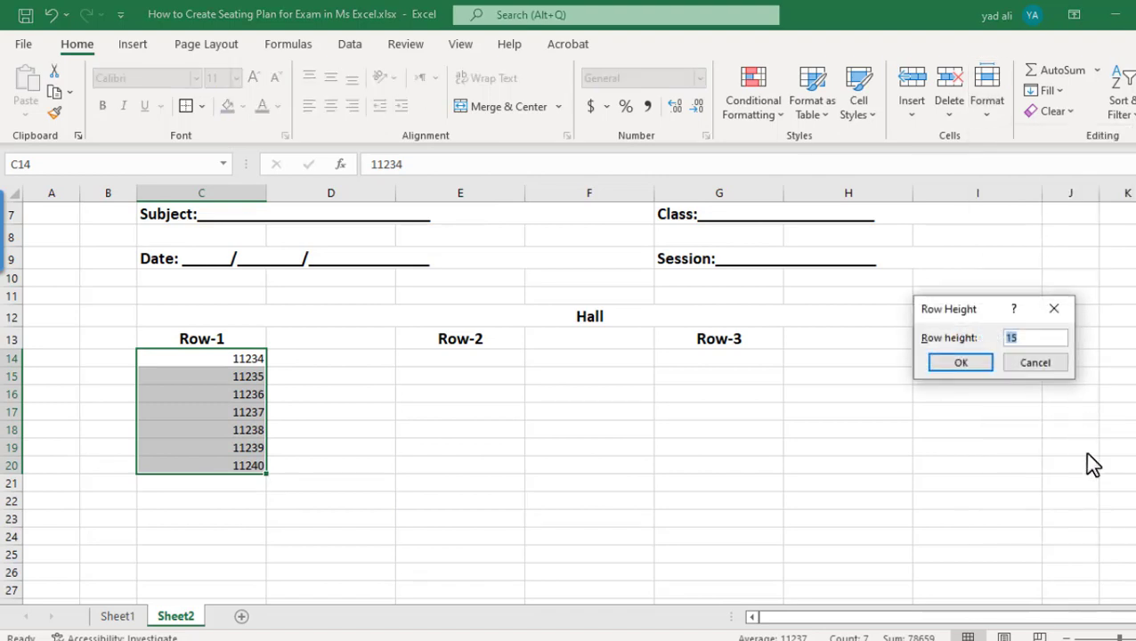
pyautogui.write('235')
pyautogui.press('Return')
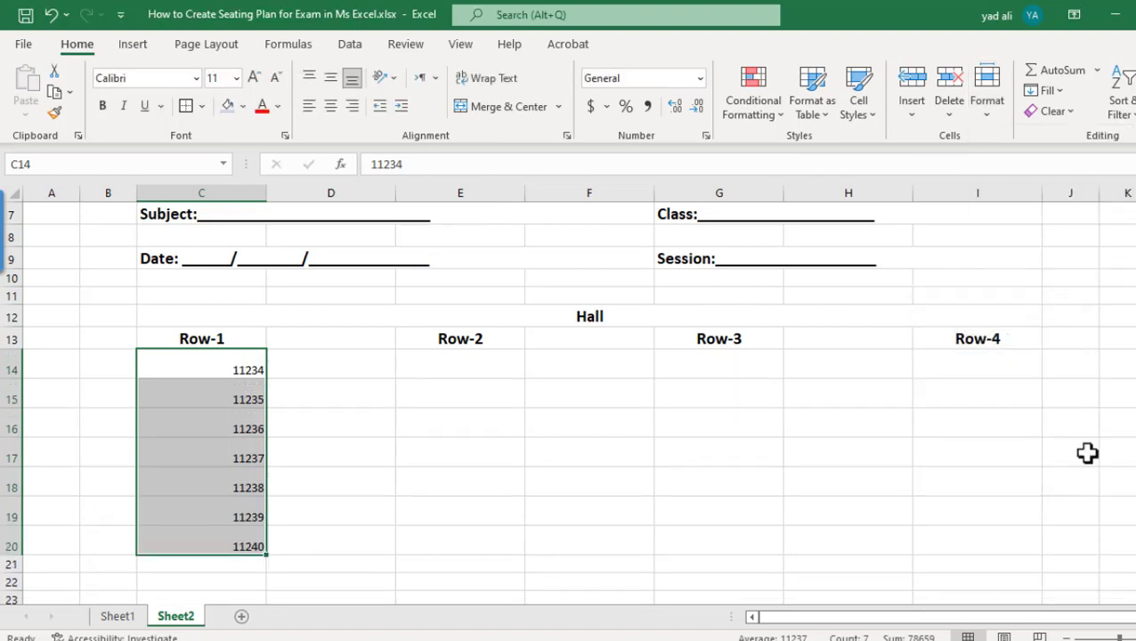
# Centre the roll numbers and remaining table cells horizontally and vertically
pyautogui.click(330, 105)
pyautogui.click(331, 77)
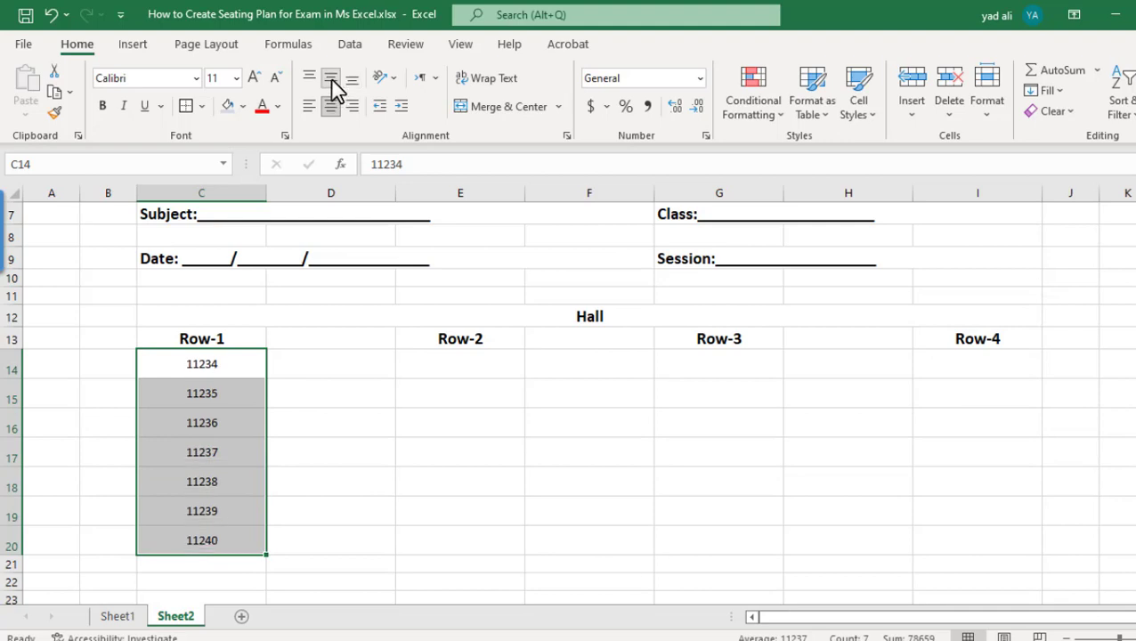
pyautogui.click(356, 416)
pyautogui.moveTo(296, 368)
pyautogui.mouseDown()
pyautogui.moveTo(844, 531)
pyautogui.moveTo(959, 528)
pyautogui.mouseUp()
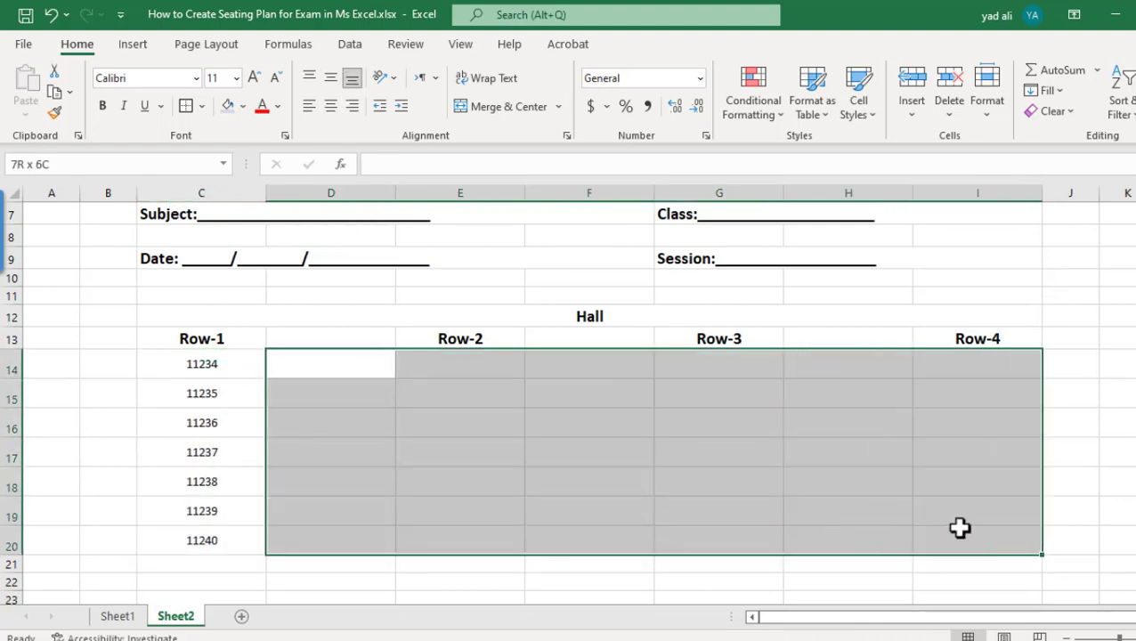
pyautogui.click(330, 105)
pyautogui.click(331, 78)
pyautogui.click(476, 488)
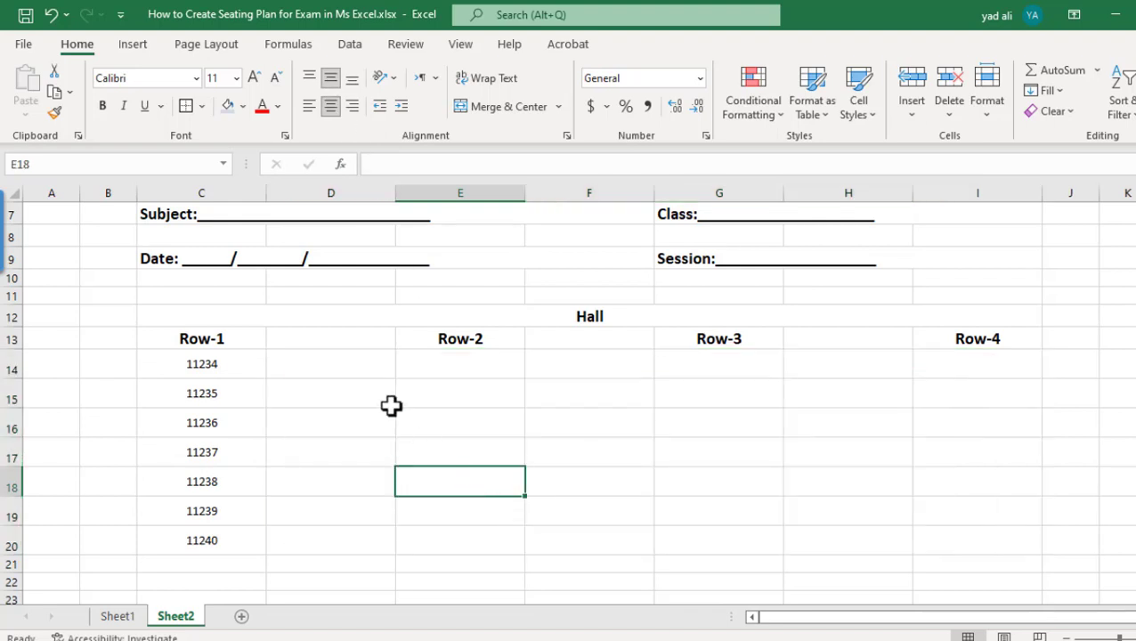
# Fill the Row-2 column E14:E22 with roll numbers 11244 to 11252
pyautogui.click(355, 373)
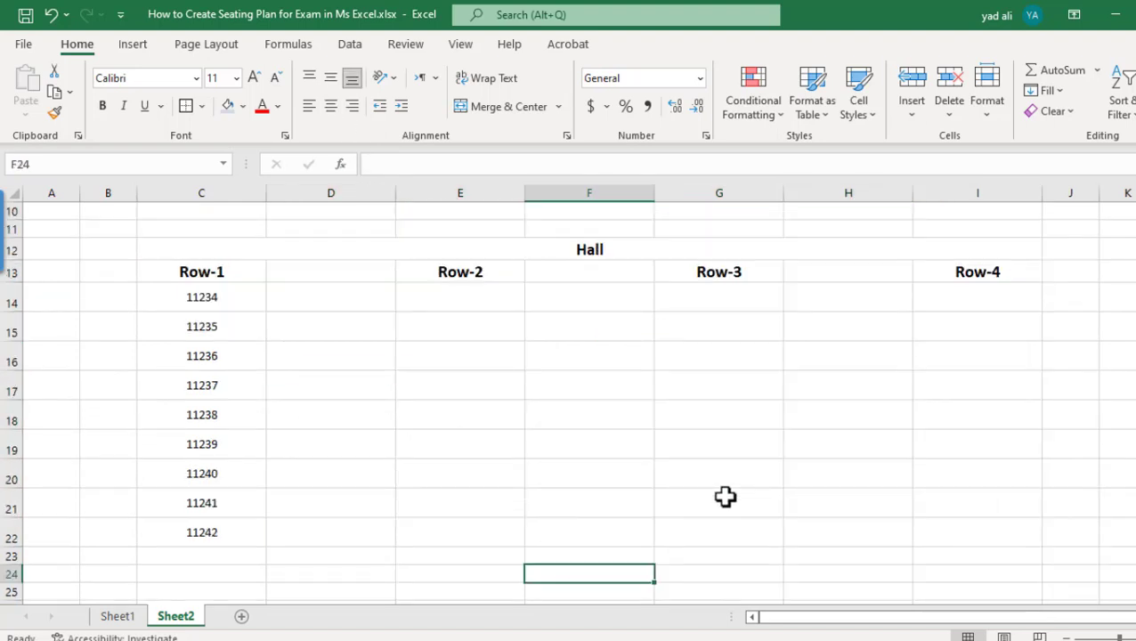
pyautogui.click(444, 299)
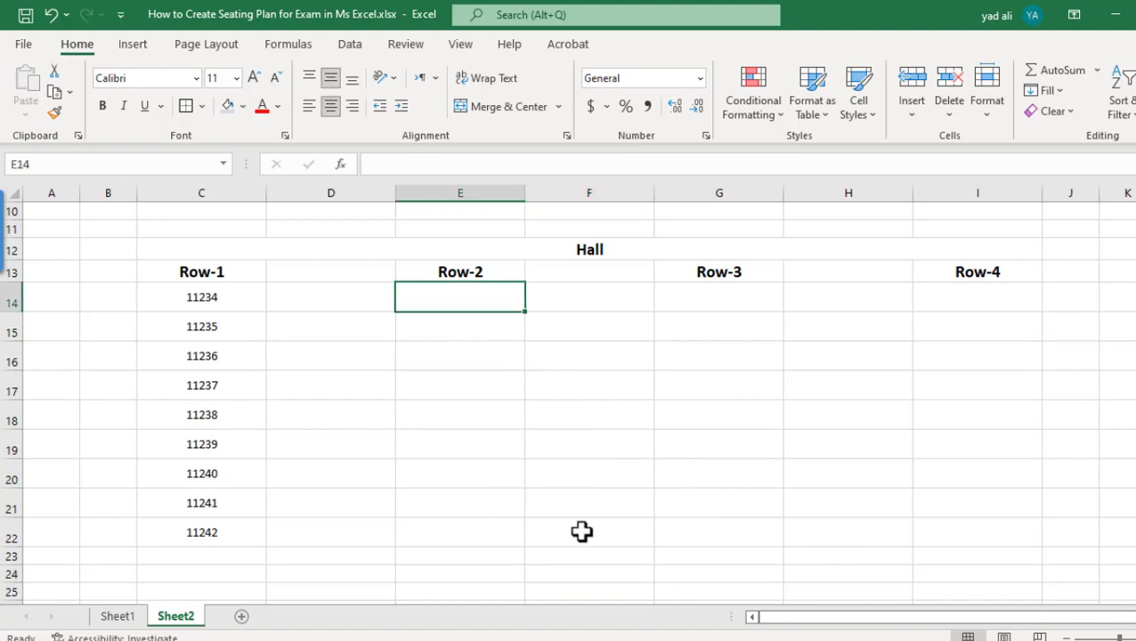
pyautogui.write('11244')
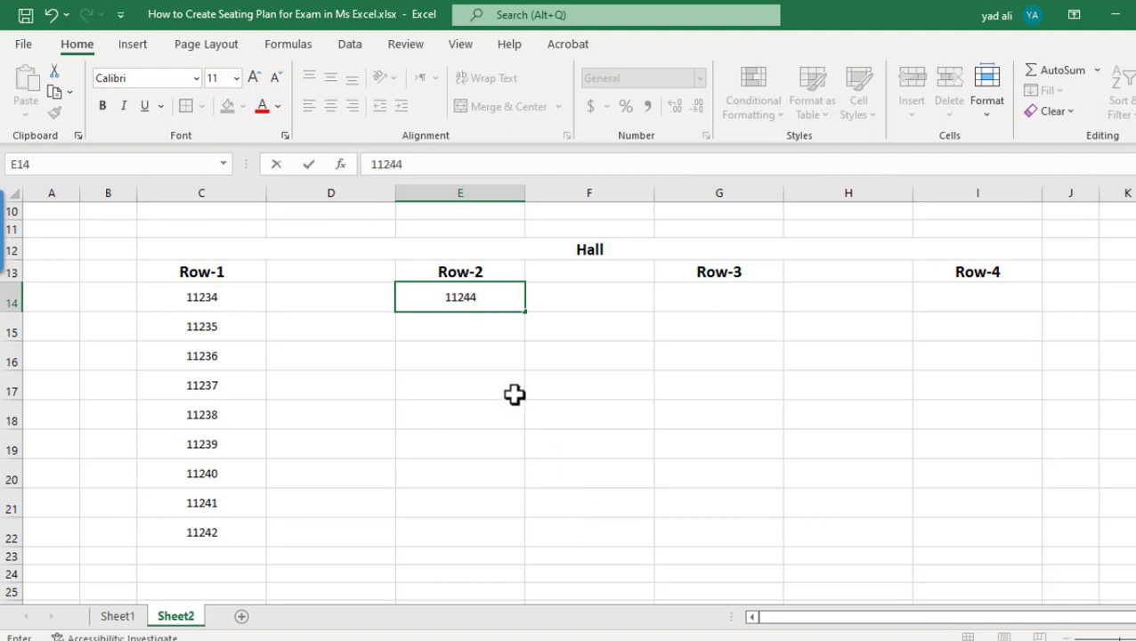
pyautogui.click(481, 330)
pyautogui.write('11245')
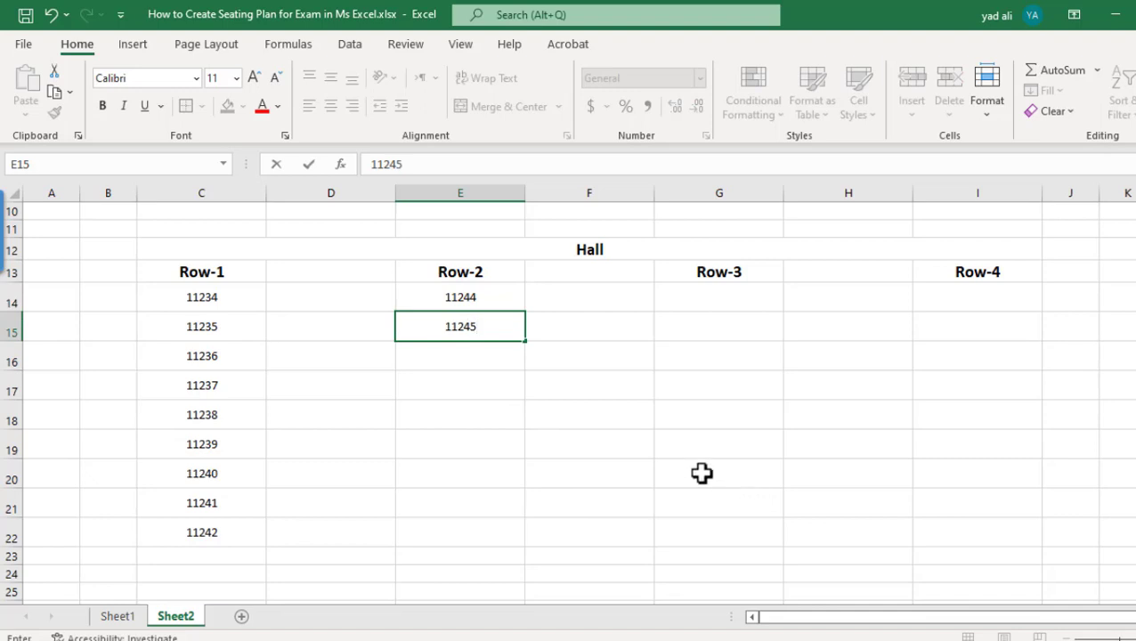
pyautogui.click(588, 444)
pyautogui.moveTo(497, 302); pyautogui.dragTo(532, 538)
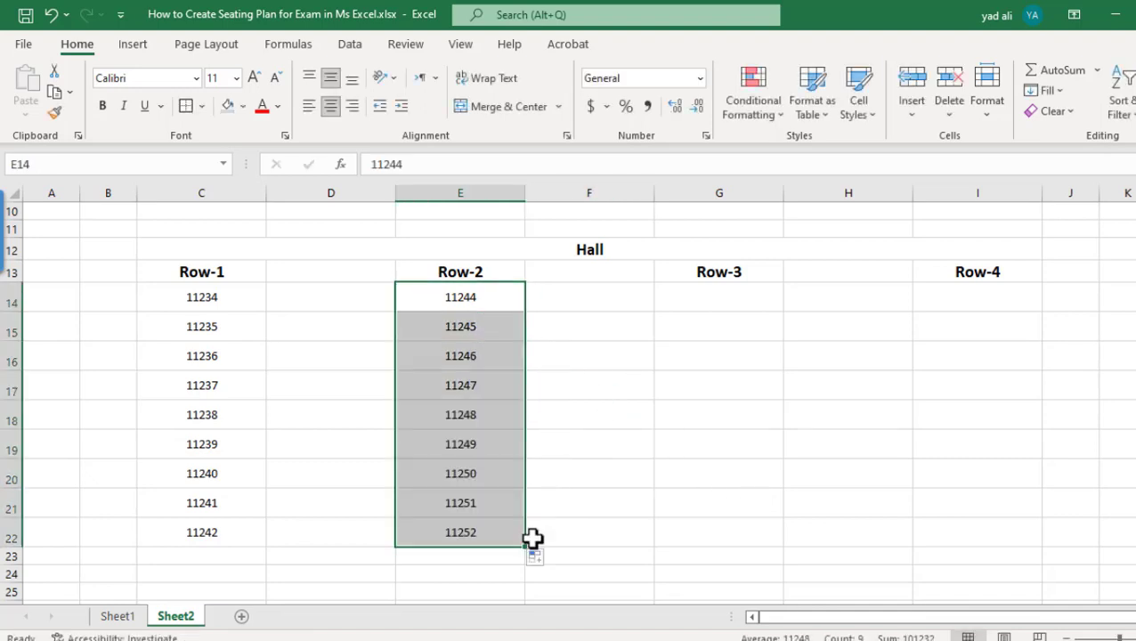
# Fill Row-3 with 11256–11264 and Row-4 with 11265–11273 down to row 22
pyautogui.click(717, 295)
pyautogui.write('11256')
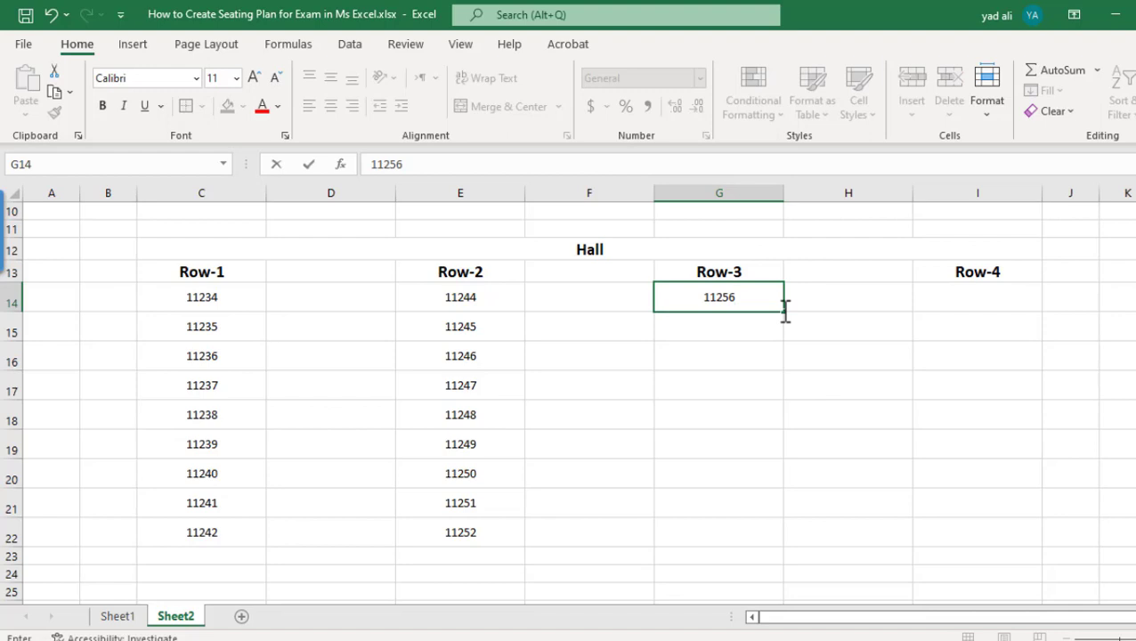
pyautogui.moveTo(784, 311); pyautogui.dragTo(784, 539)
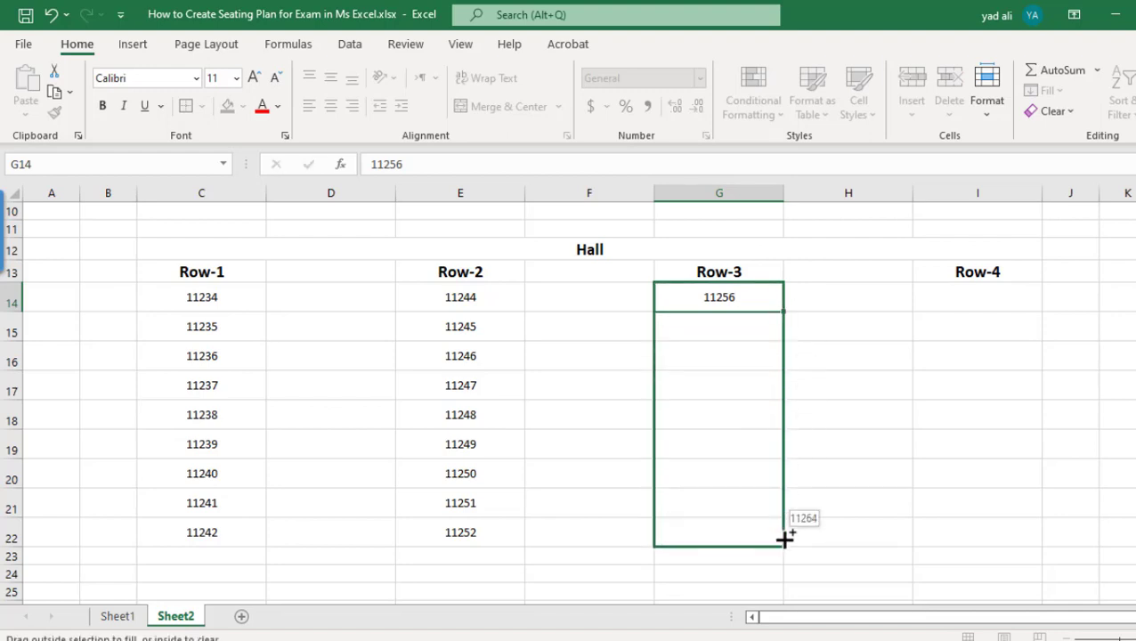
pyautogui.click(990, 300)
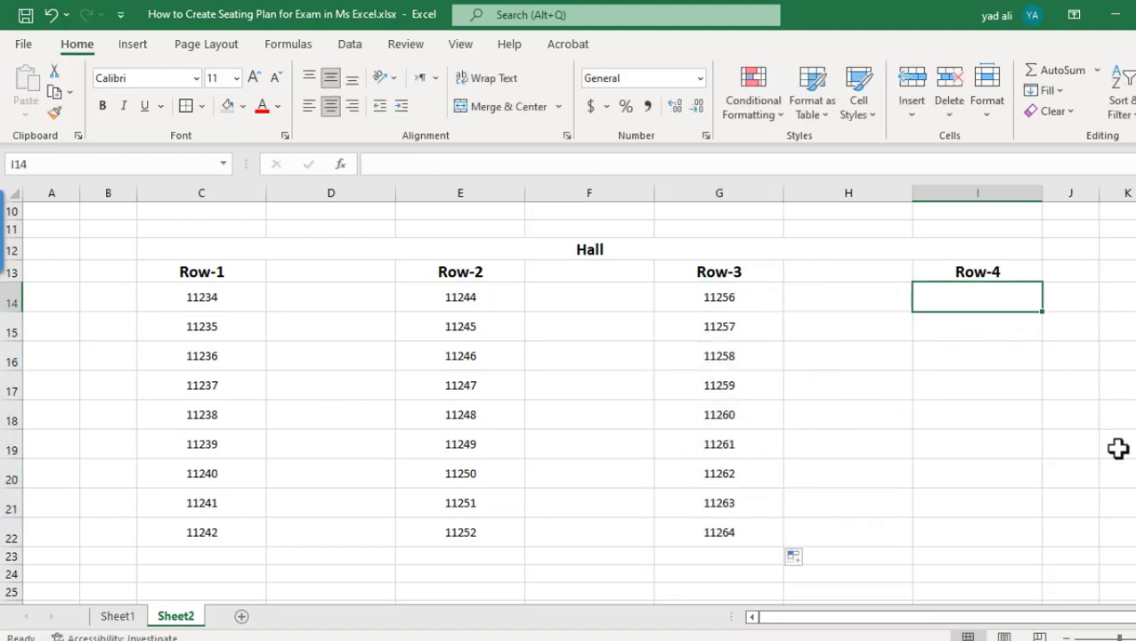
pyautogui.write('11265')
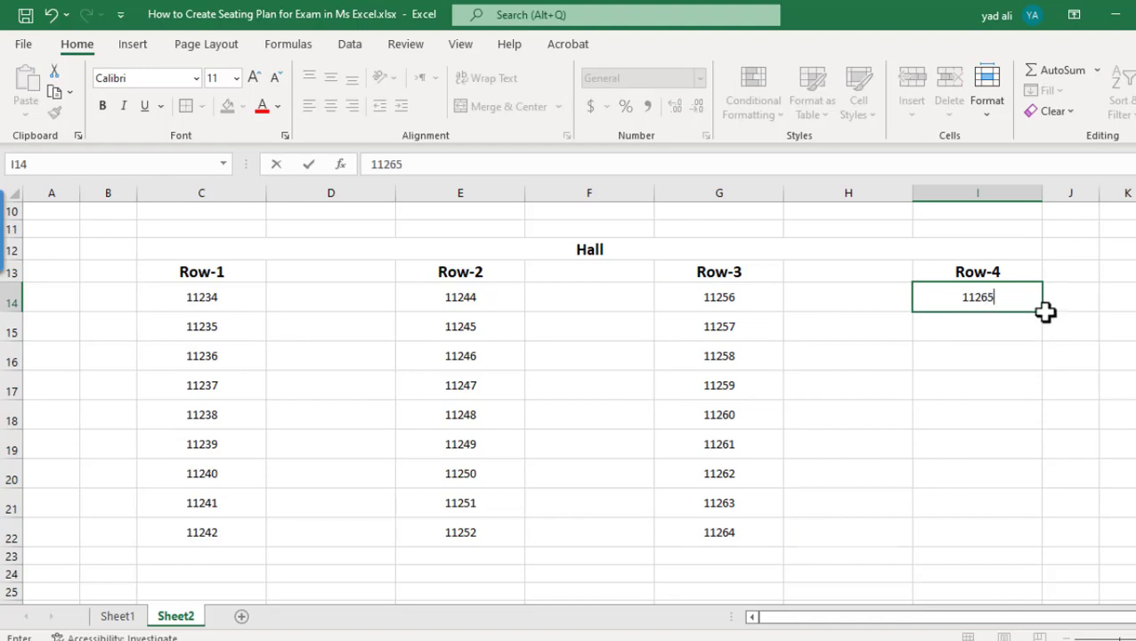
pyautogui.moveTo(1048, 313); pyautogui.dragTo(1059, 540)
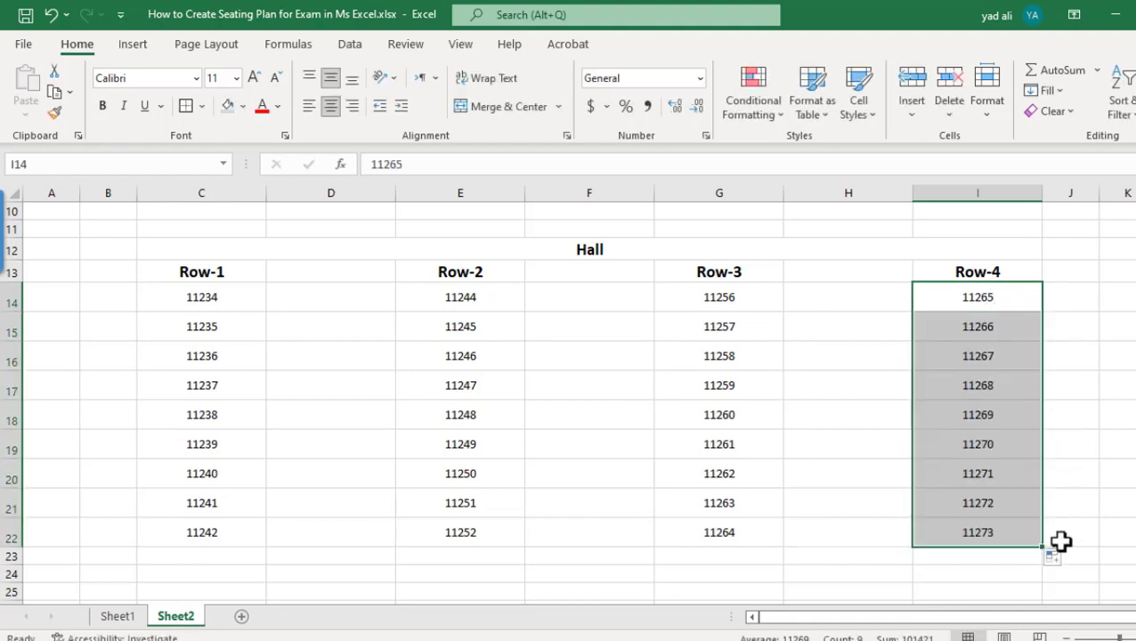
pyautogui.click(1113, 449)
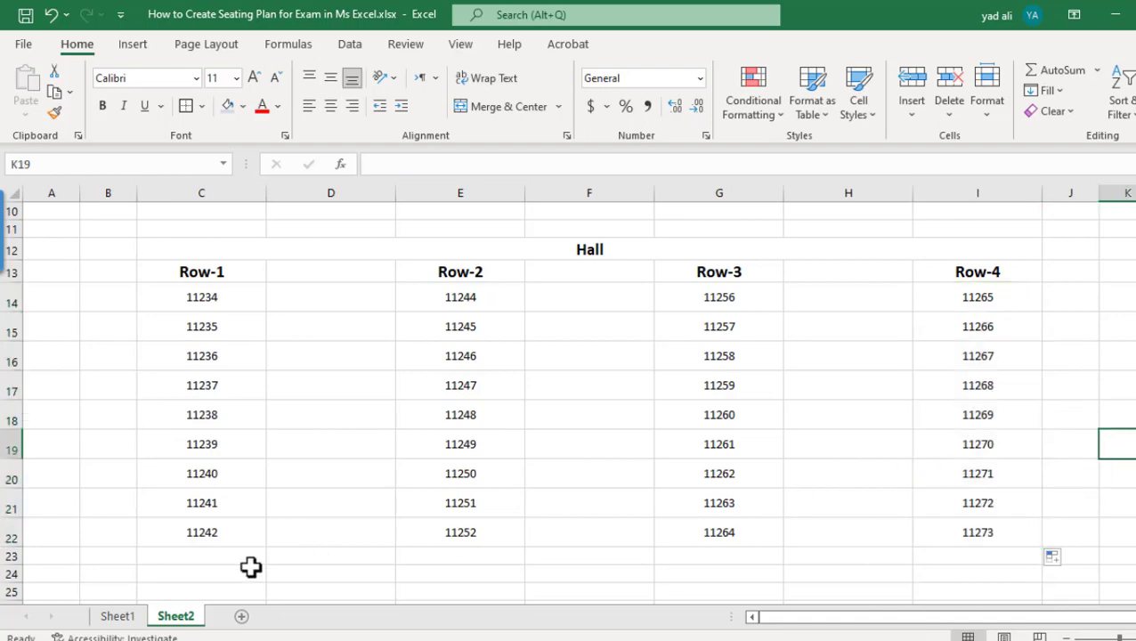
# Enter =COUNT(C14:C22) in C23 to count the Row-1 roll numbers, giving 9
pyautogui.scroll(-1, 247, 561)
pyautogui.click(222, 497)
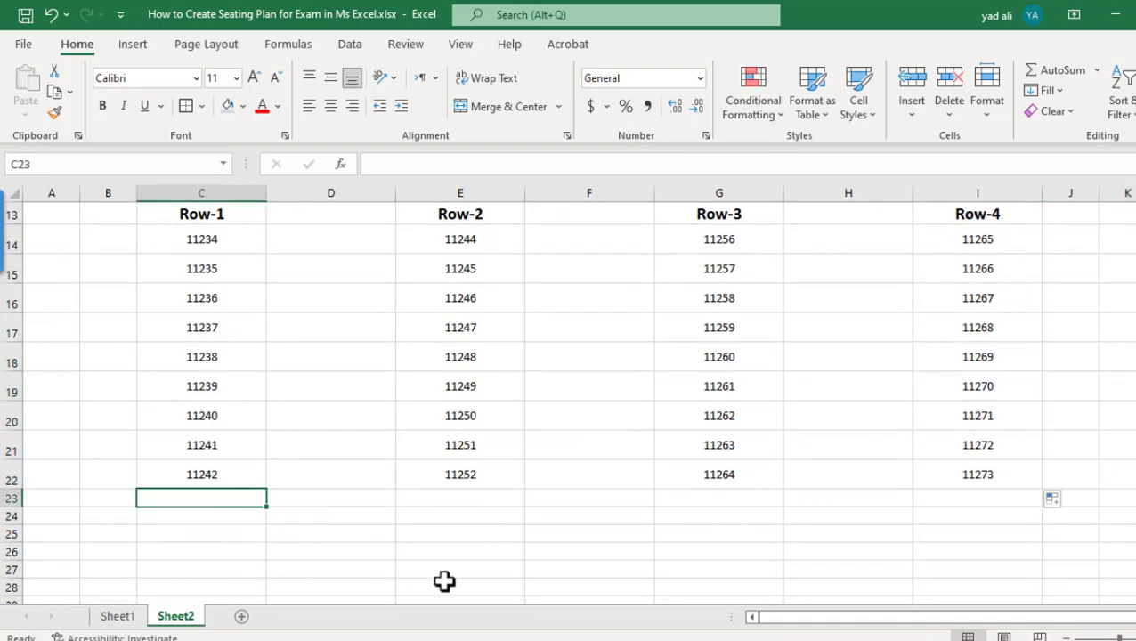
pyautogui.write('=count')
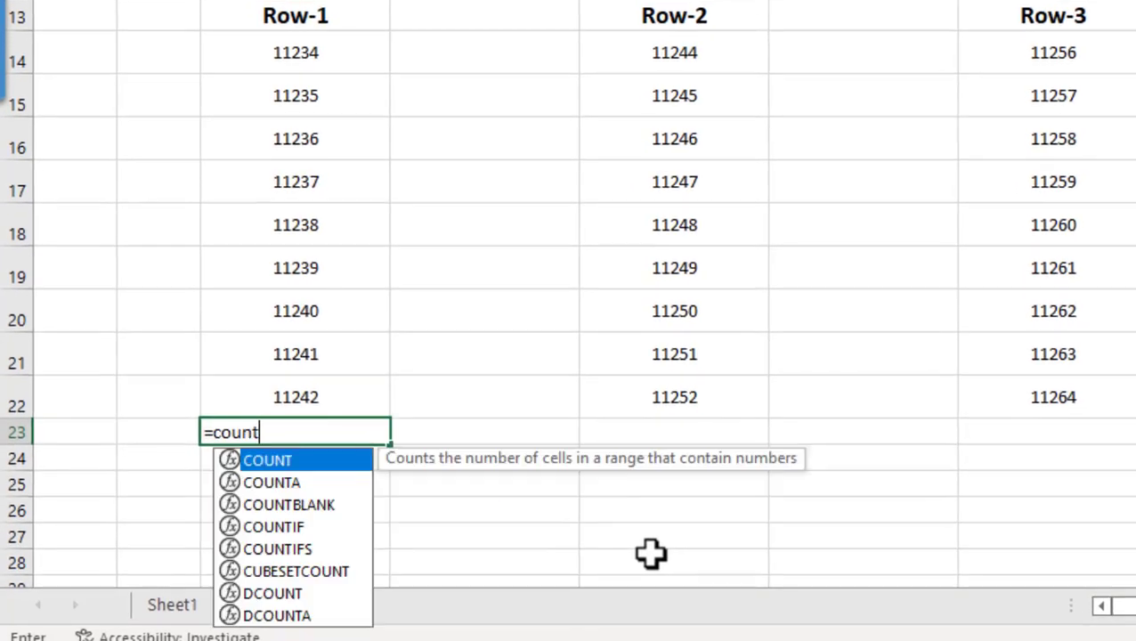
pyautogui.press('Tab')
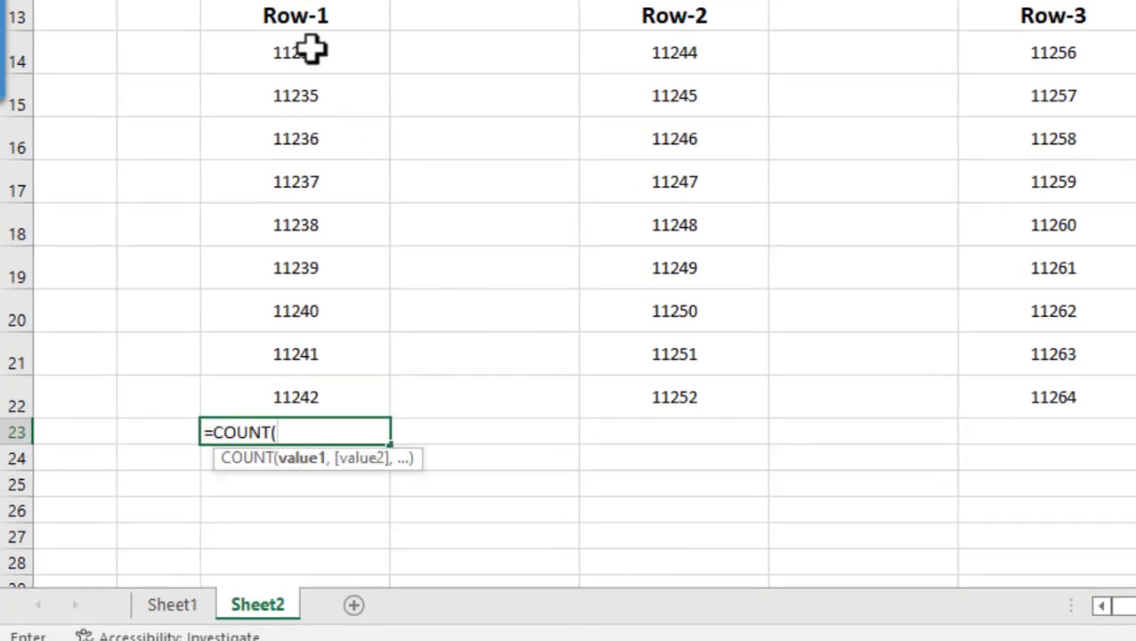
pyautogui.moveTo(309, 49); pyautogui.dragTo(322, 385)
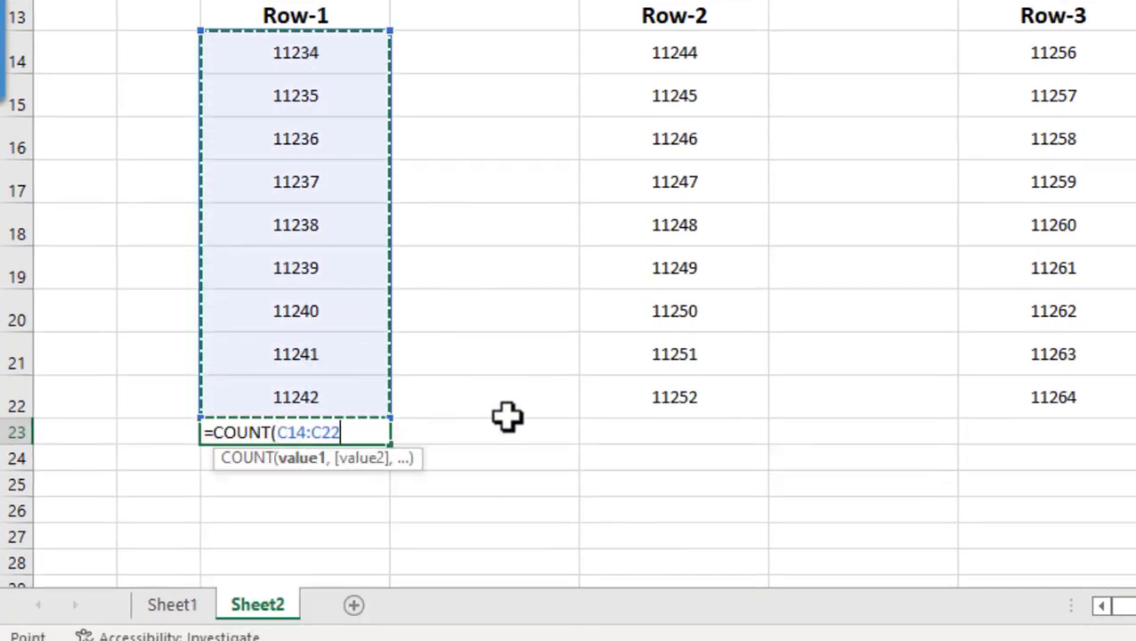
pyautogui.press('Return')
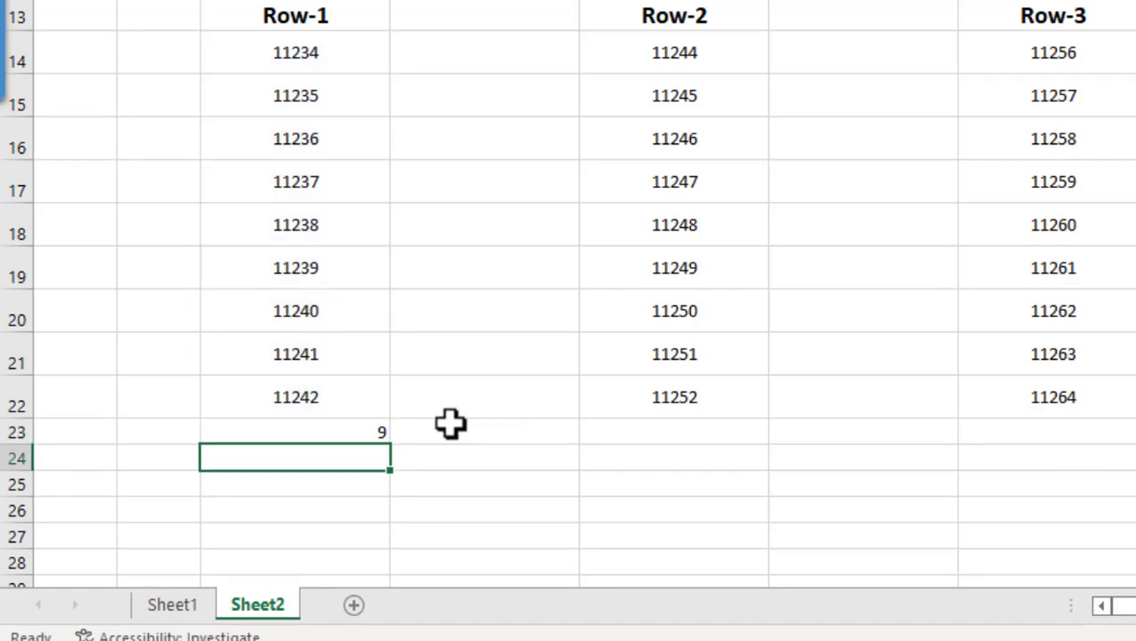
# Add a COUNT formula below the Row-2 roll numbers, showing 9
pyautogui.moveTo(383, 433)
pyautogui.mouseDown()
pyautogui.moveTo(1131, 459)
pyautogui.moveTo(1114, 433)
pyautogui.mouseUp()
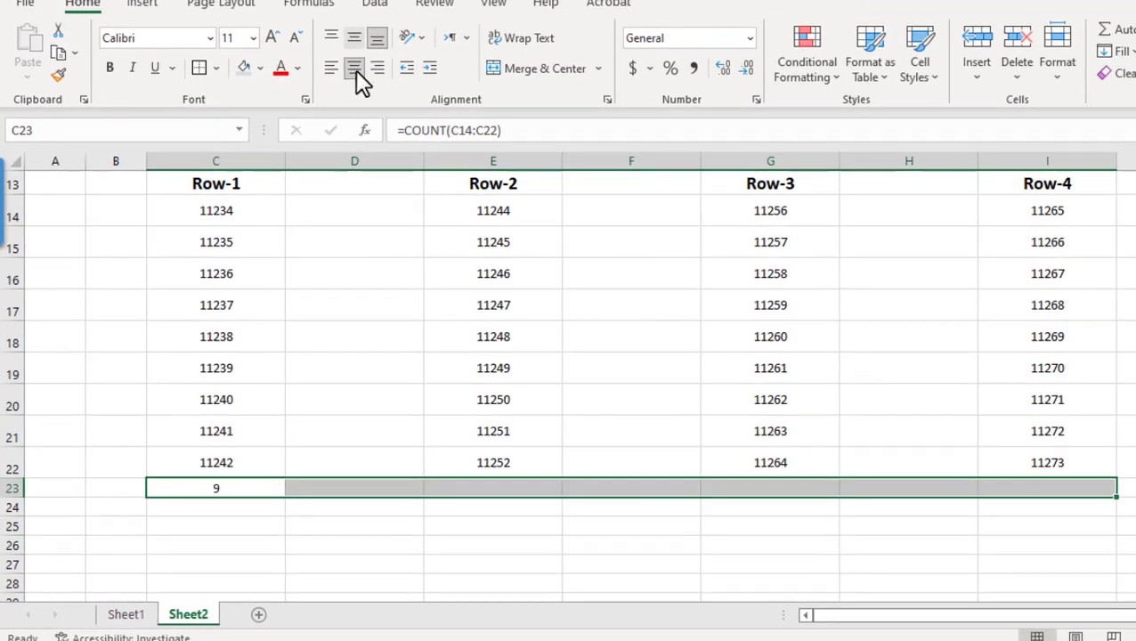
pyautogui.click(458, 485)
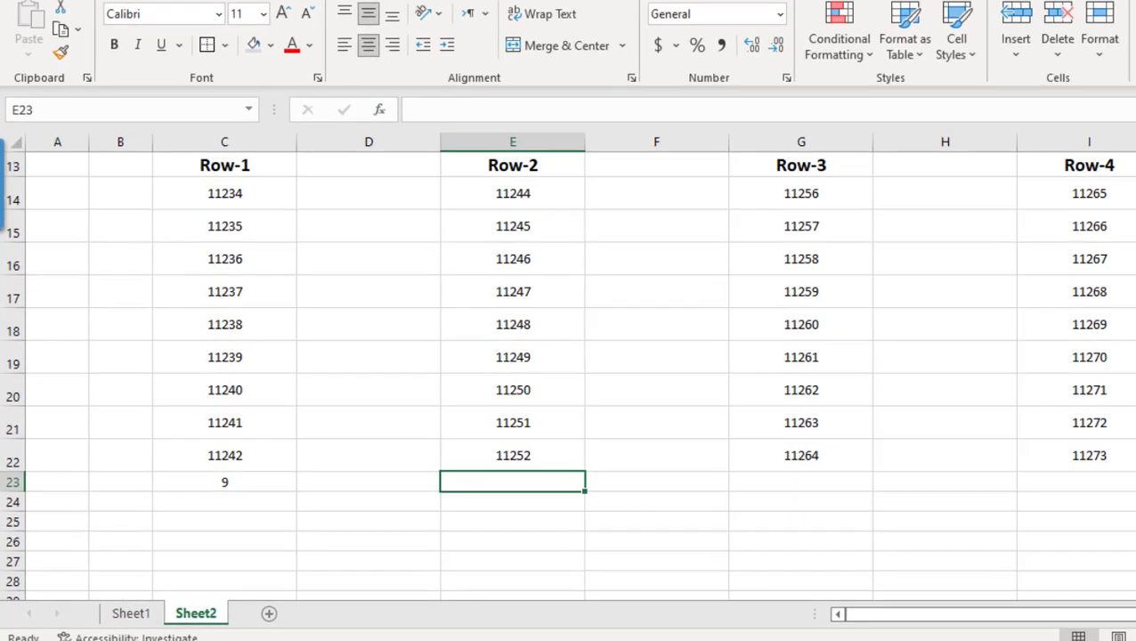
pyautogui.write('=count')
pyautogui.press('Tab')
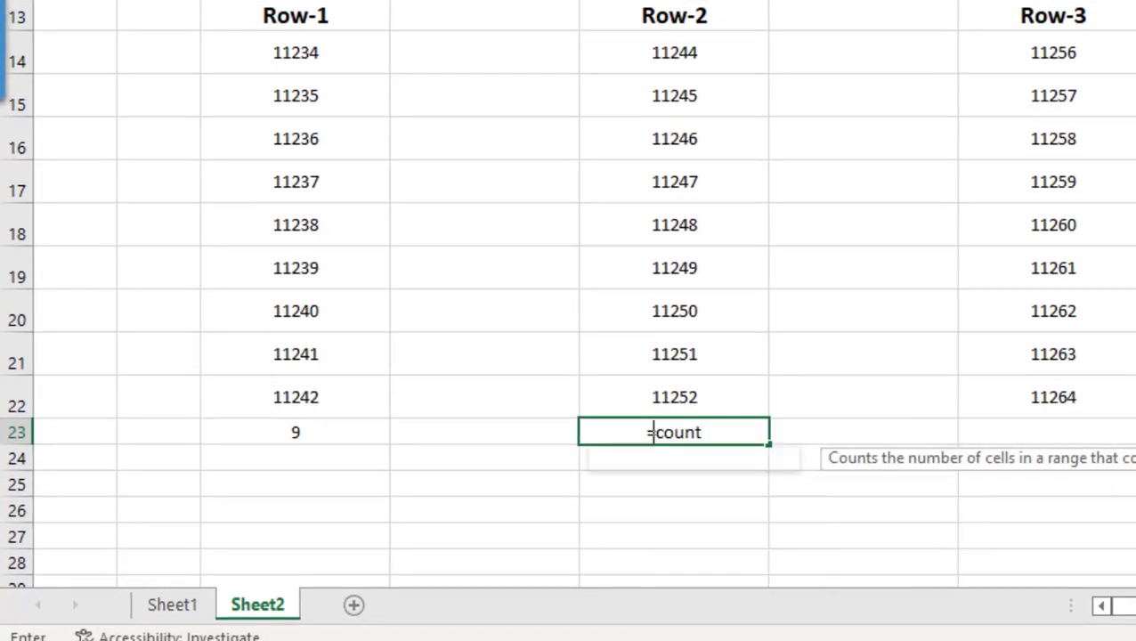
pyautogui.moveTo(717, 49); pyautogui.dragTo(708, 407)
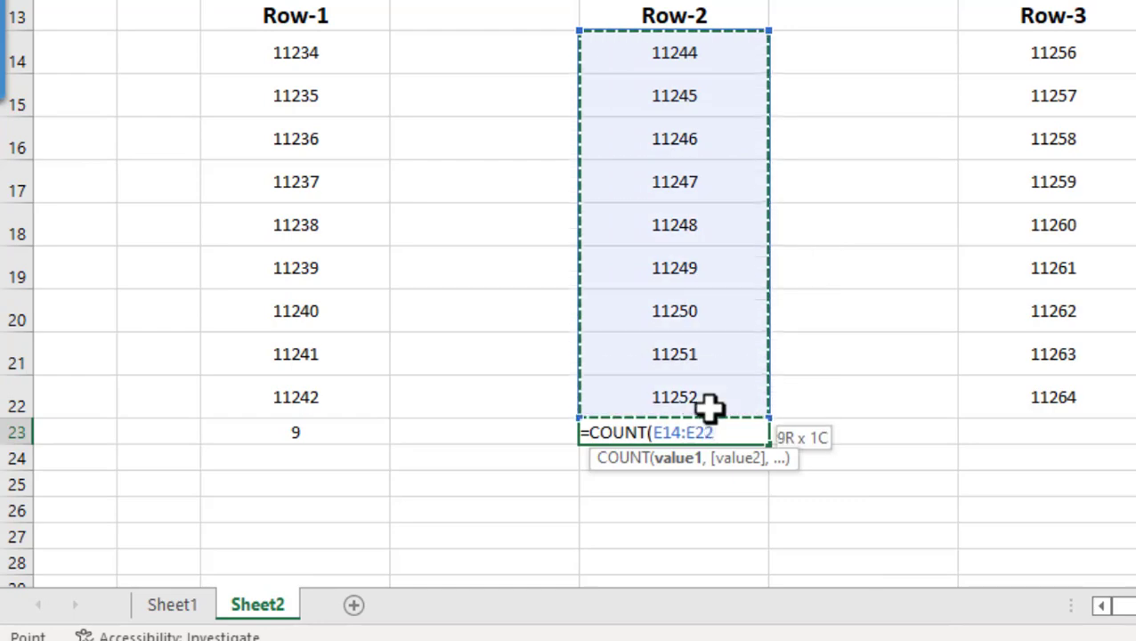
pyautogui.press('Return')
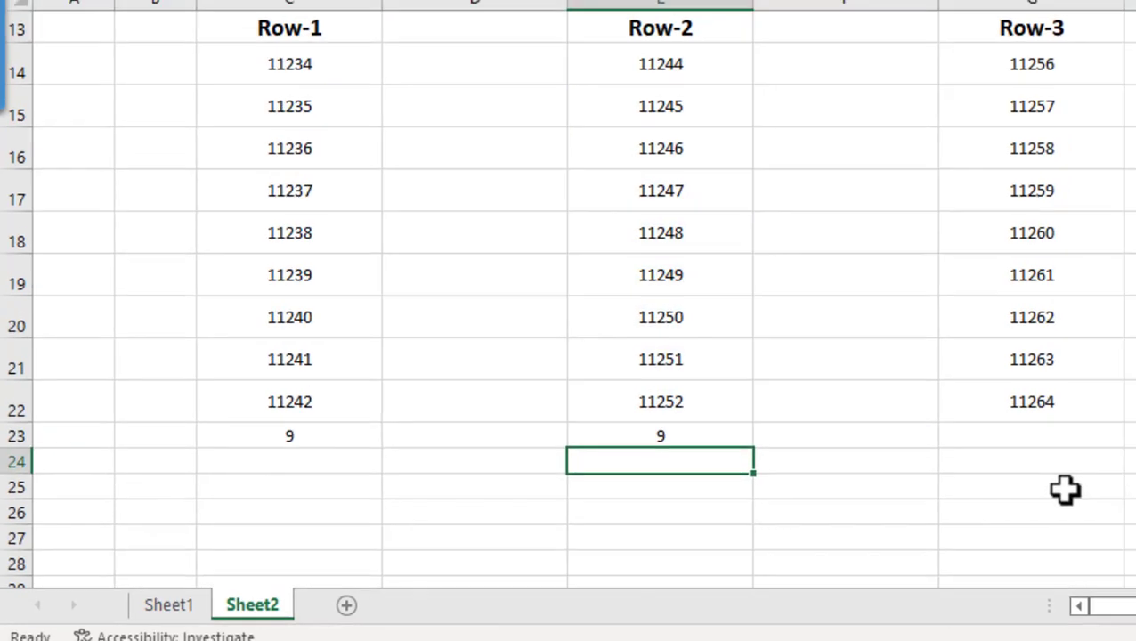
# Add a COUNT formula below the Row-3 roll numbers, showing 9
pyautogui.press('Up')
pyautogui.press('Right')
pyautogui.press('Right')
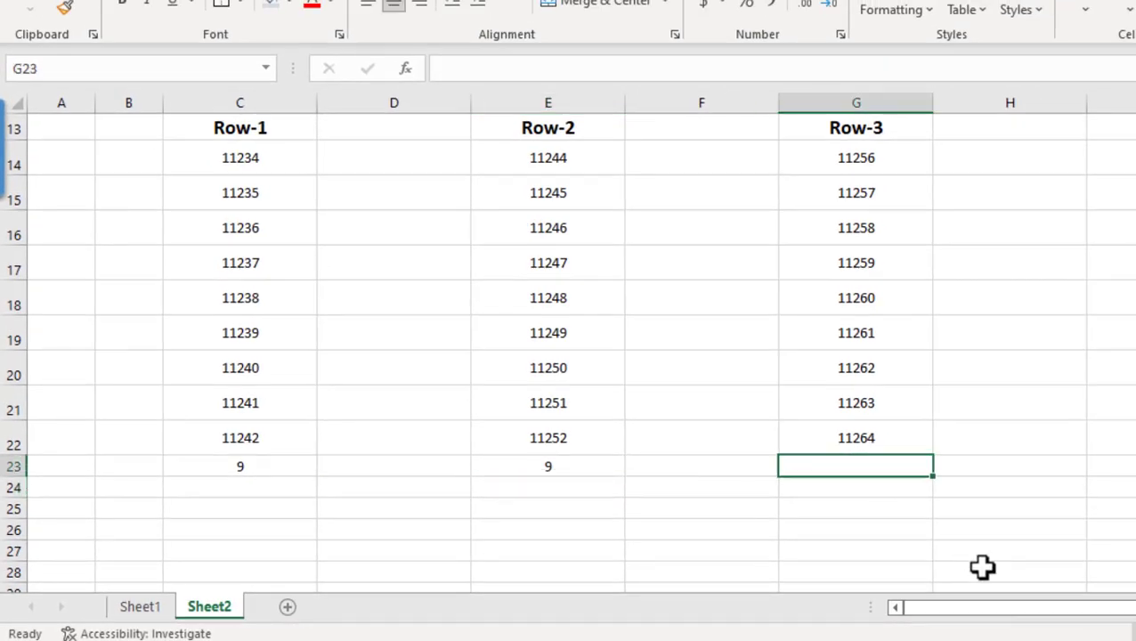
pyautogui.write('=count')
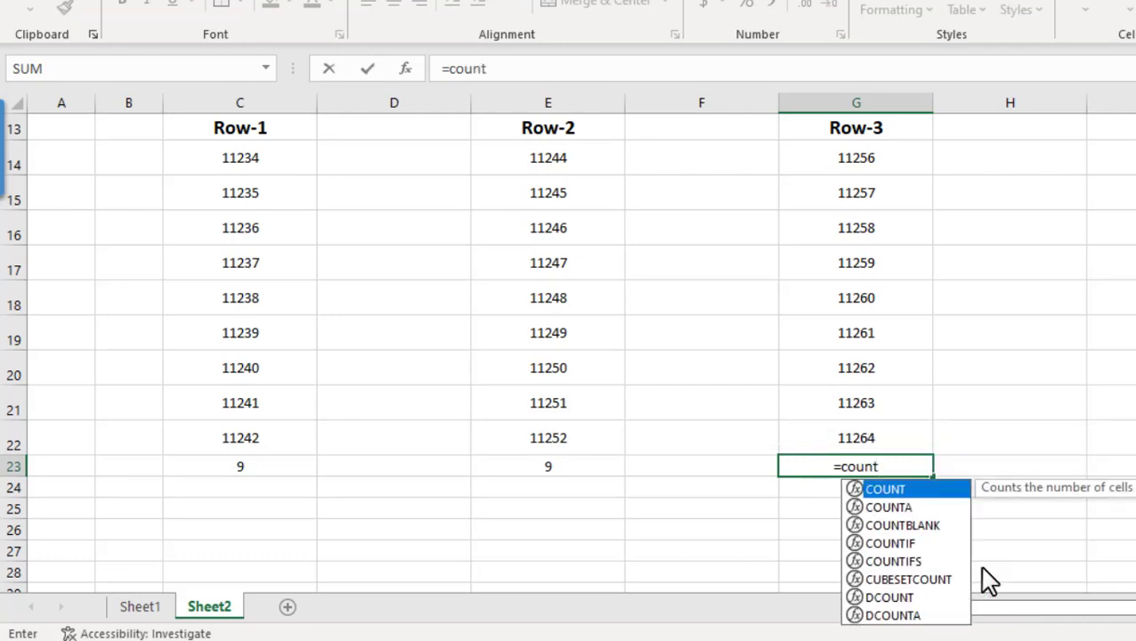
pyautogui.press('Tab')
pyautogui.click(832, 157)
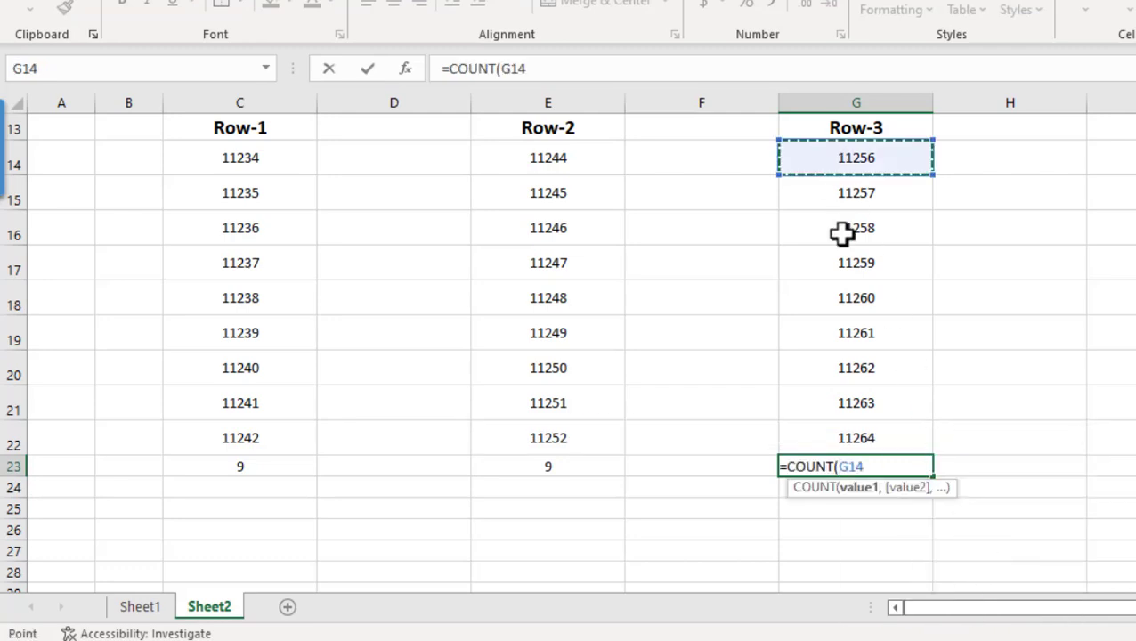
pyautogui.moveTo(842, 232); pyautogui.dragTo(858, 434)
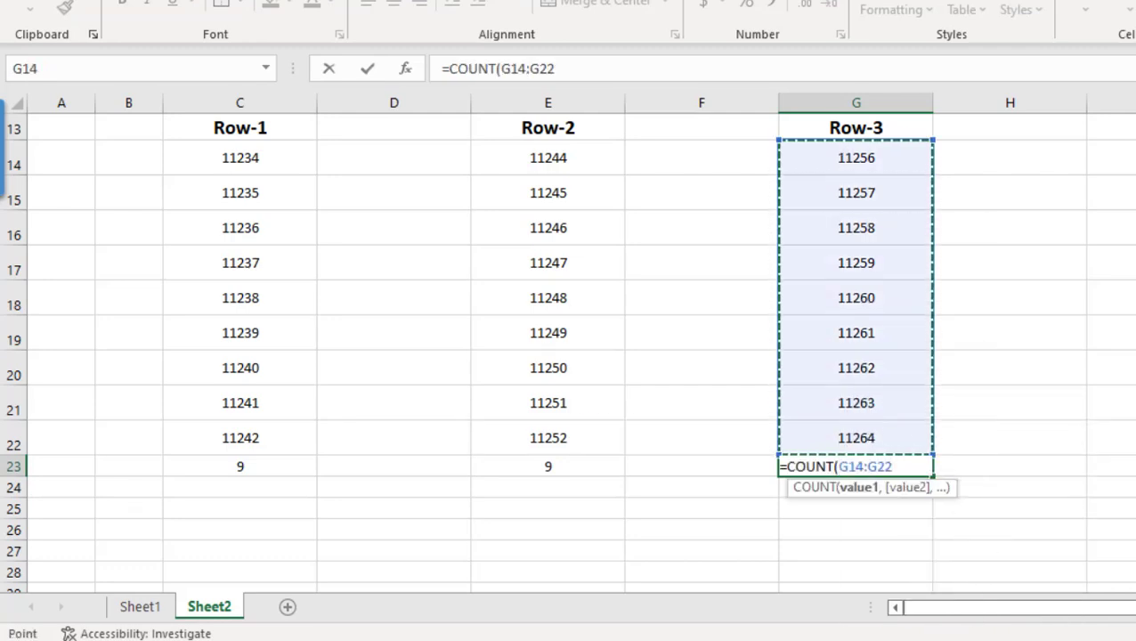
pyautogui.press('Return')
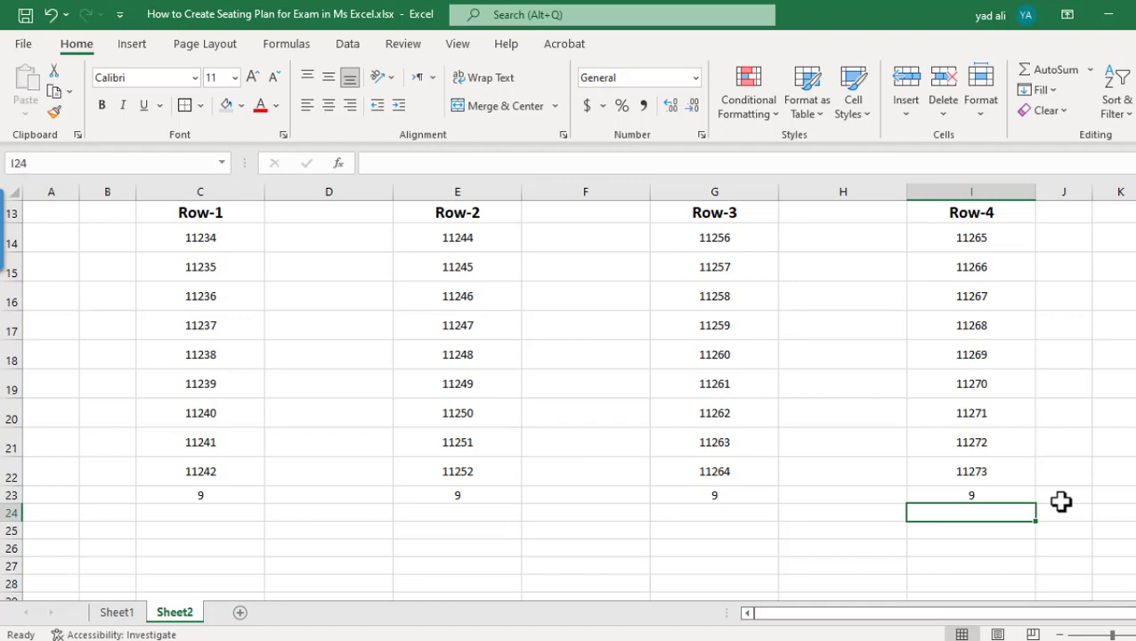
# Label the cell beside the last Row-4 number 'Total'
pyautogui.click(1063, 472)
pyautogui.write('Total')
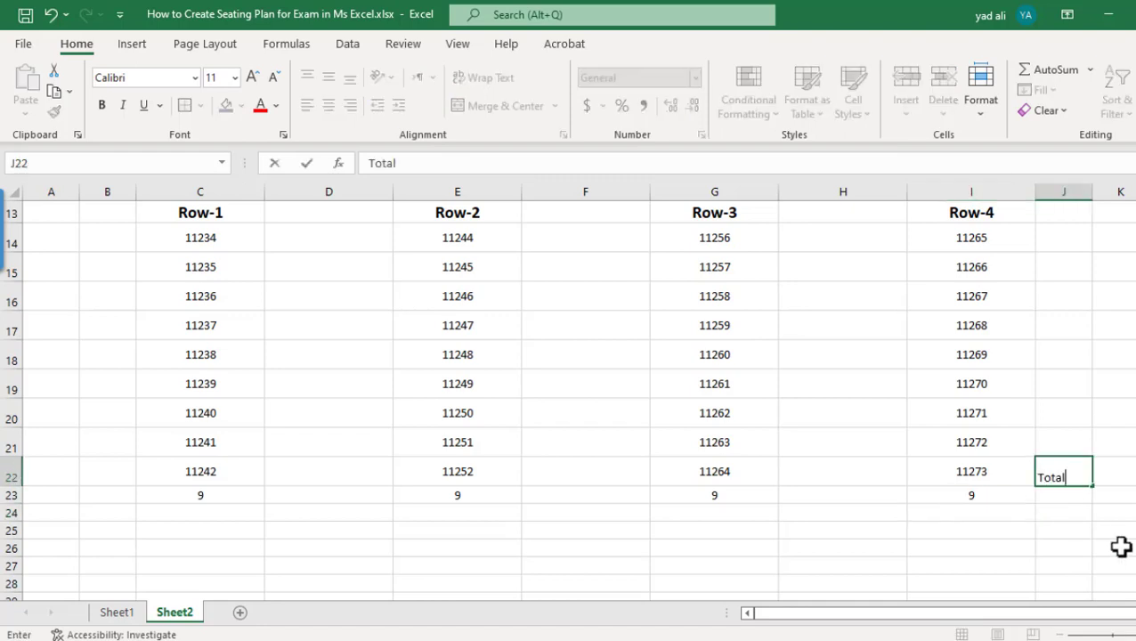
pyautogui.press('Return')
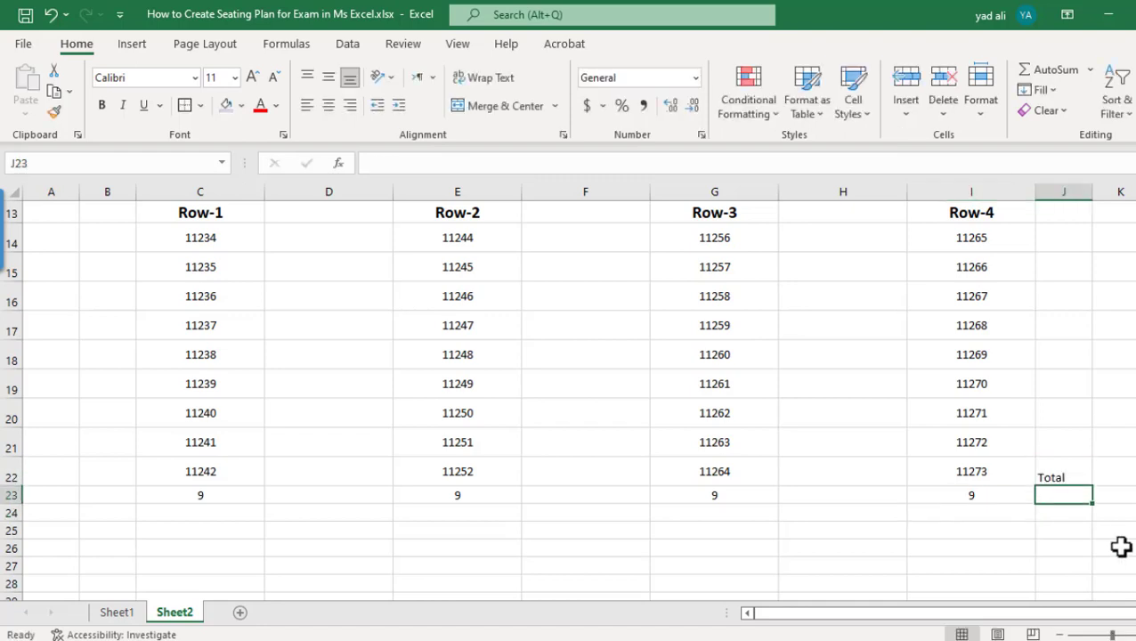
# Enter =SUM(C23:I23) below the Total label for a grand total of 36, centered
pyautogui.write('Sum')
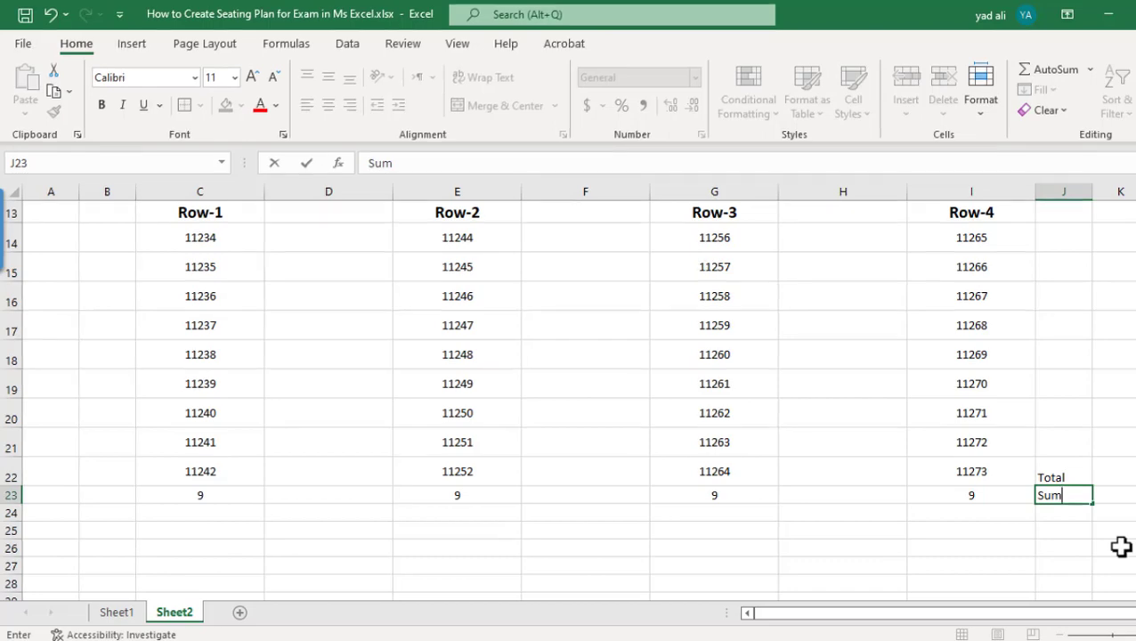
pyautogui.press('BackSpace')
pyautogui.press('BackSpace')
pyautogui.press('BackSpace')
pyautogui.write('=s')
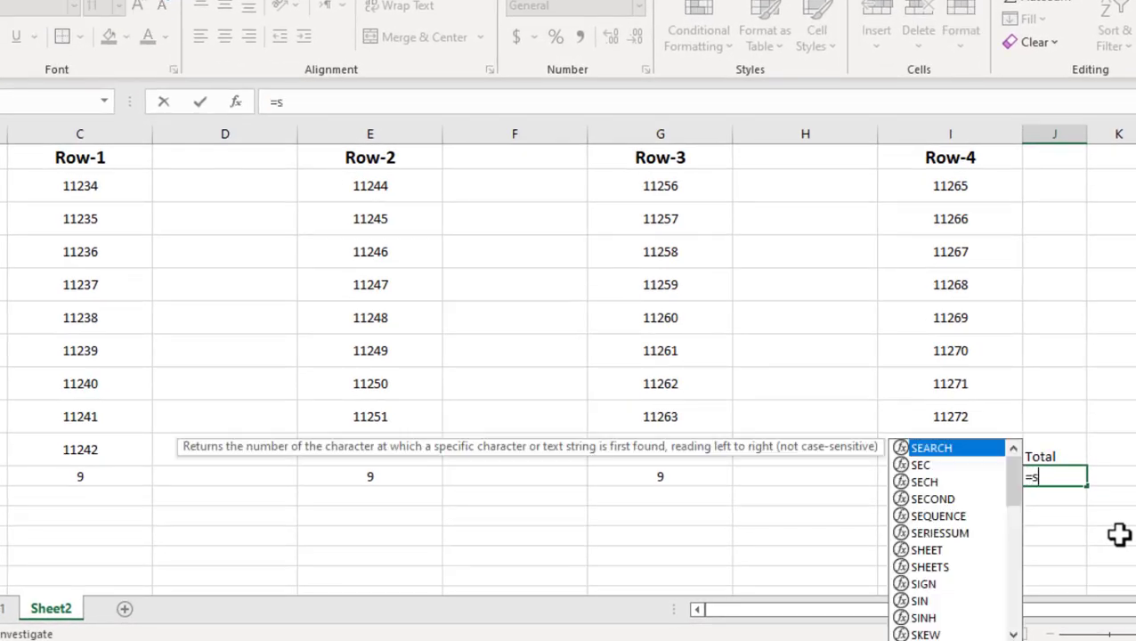
pyautogui.write('um')
pyautogui.press('Tab')
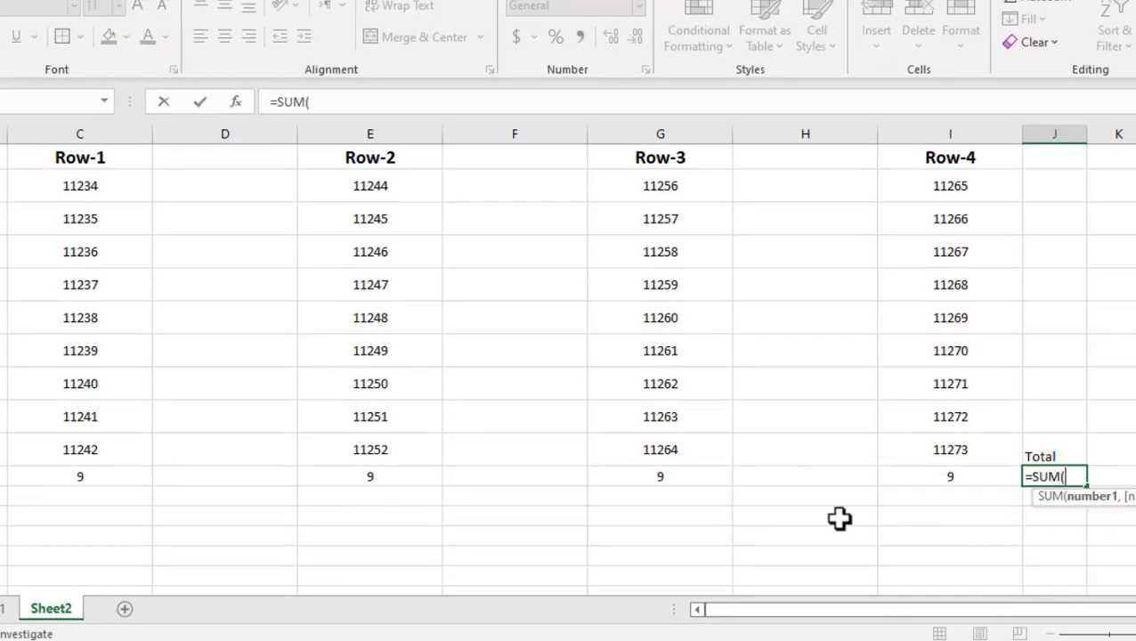
pyautogui.moveTo(89, 477); pyautogui.dragTo(928, 482)
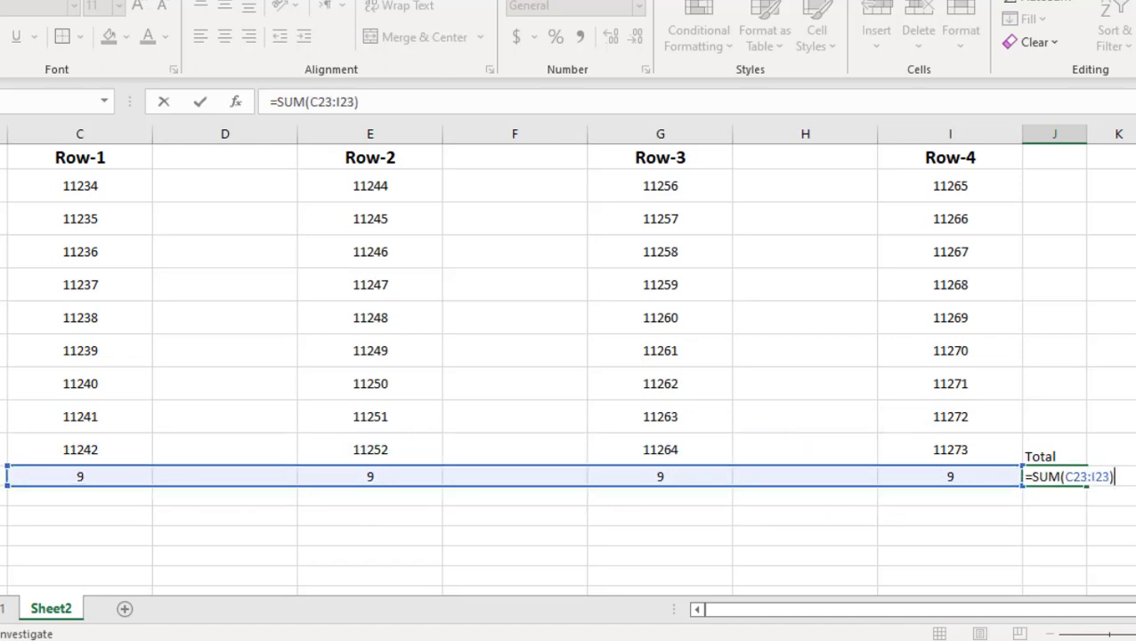
pyautogui.press('Return')
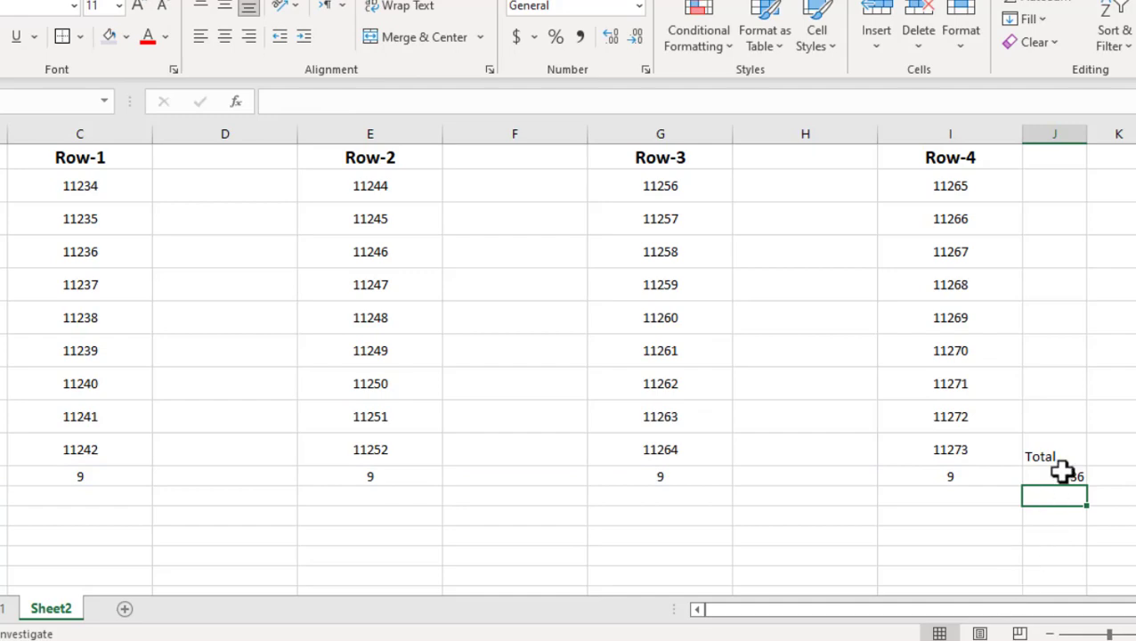
pyautogui.click(1051, 474)
pyautogui.click(224, 36)
pyautogui.click(954, 538)
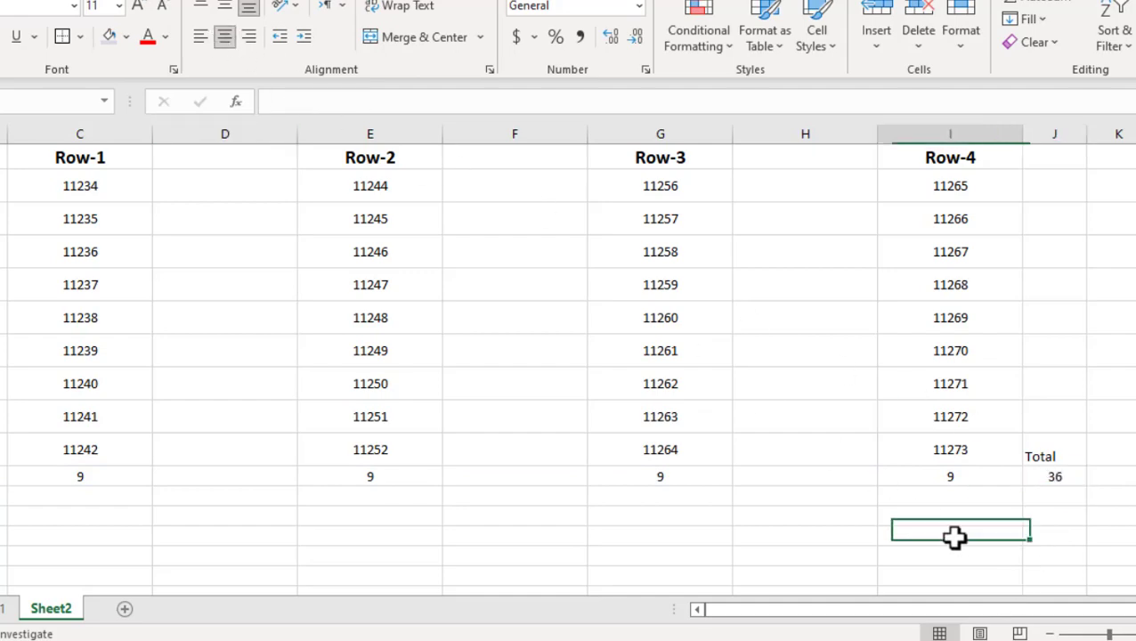
# Apply All Borders to the Hall table from the headings down to the counts
pyautogui.scroll(2, 650, 430)
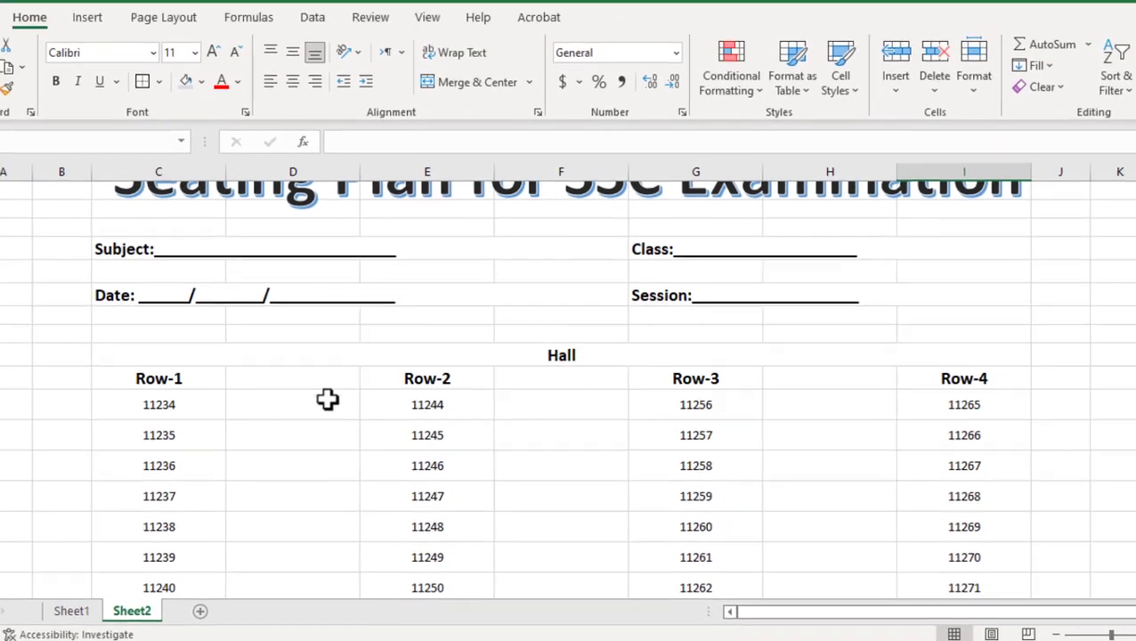
pyautogui.moveTo(178, 385)
pyautogui.mouseDown()
pyautogui.moveTo(967, 558)
pyautogui.moveTo(987, 515)
pyautogui.mouseUp()
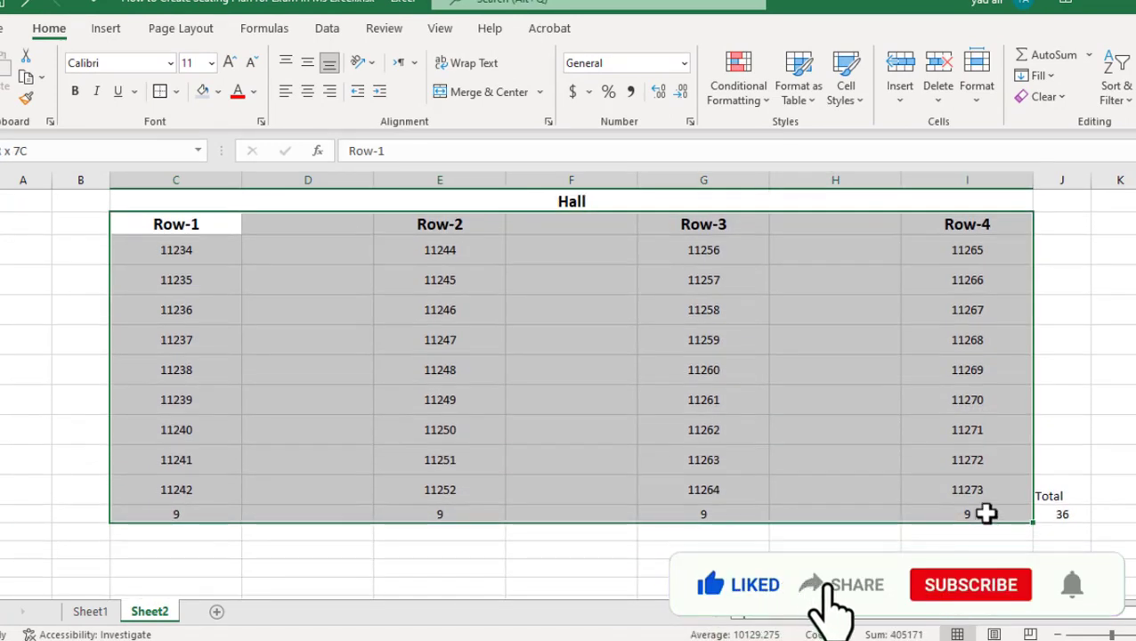
pyautogui.click(177, 93)
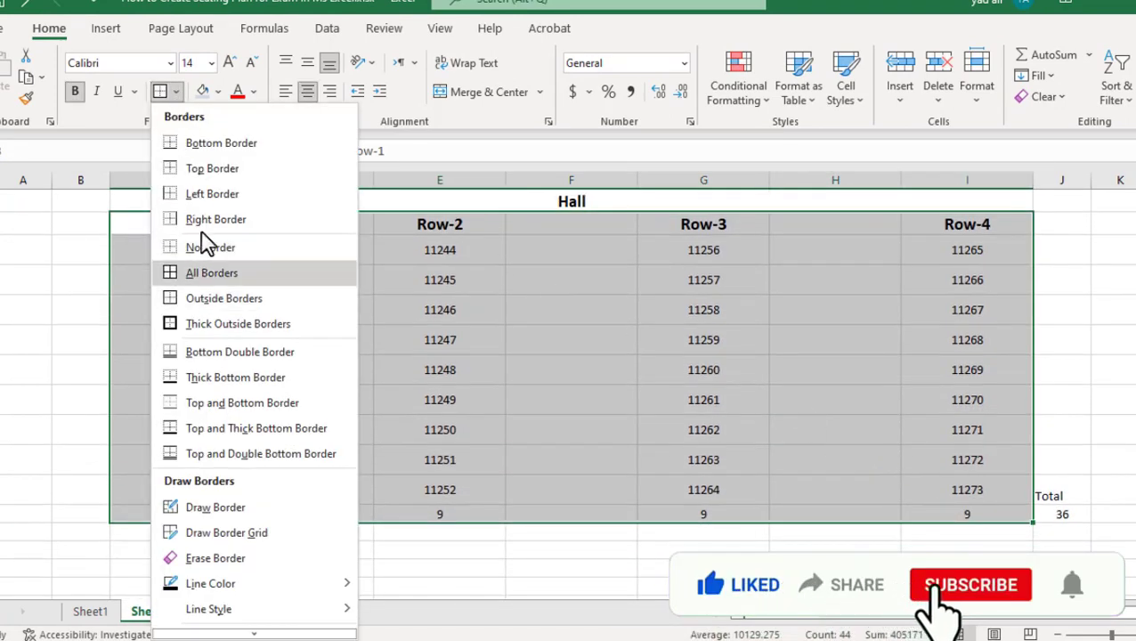
pyautogui.click(207, 271)
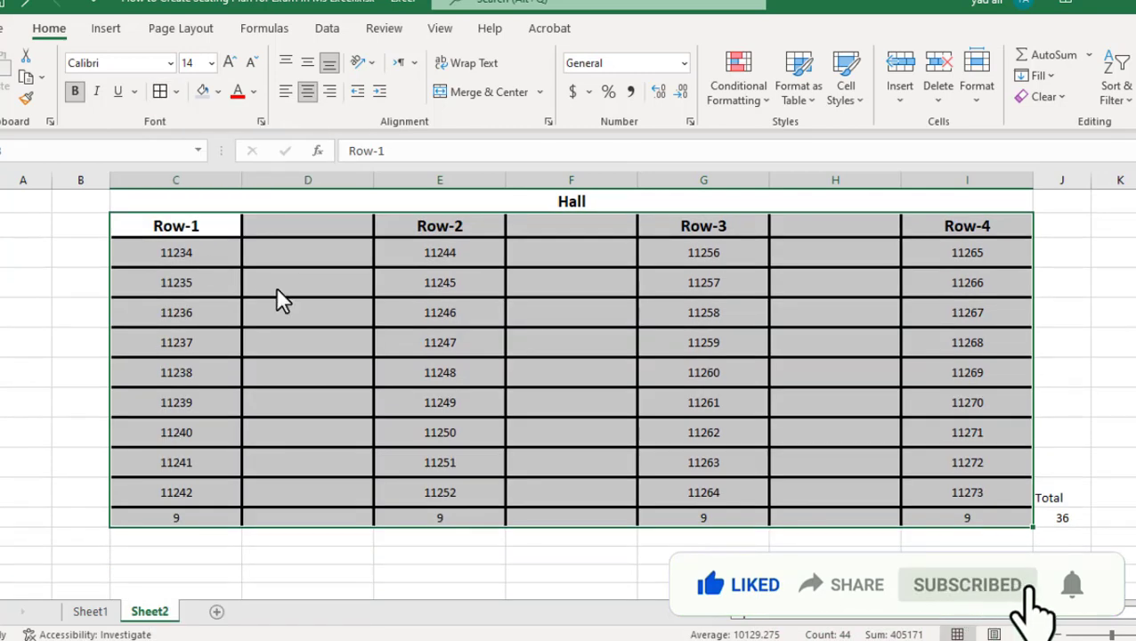
pyautogui.click(704, 492)
# Border the Total and 36 cells and center the Total label
pyautogui.moveTo(1062, 497); pyautogui.dragTo(1063, 517)
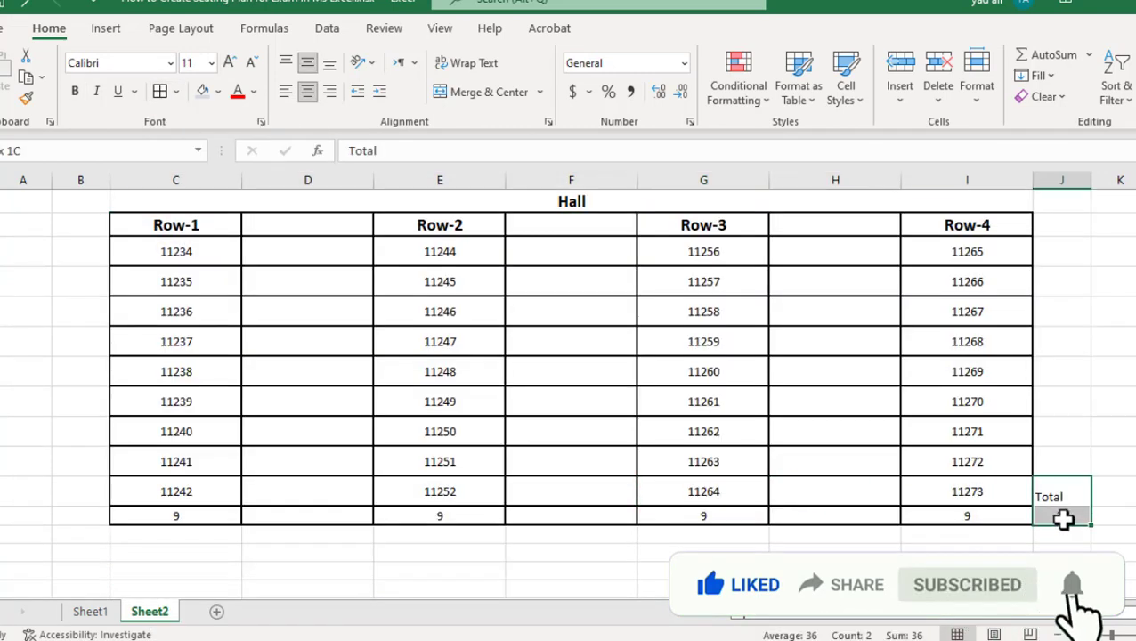
pyautogui.click(160, 91)
pyautogui.click(975, 571)
pyautogui.click(1056, 495)
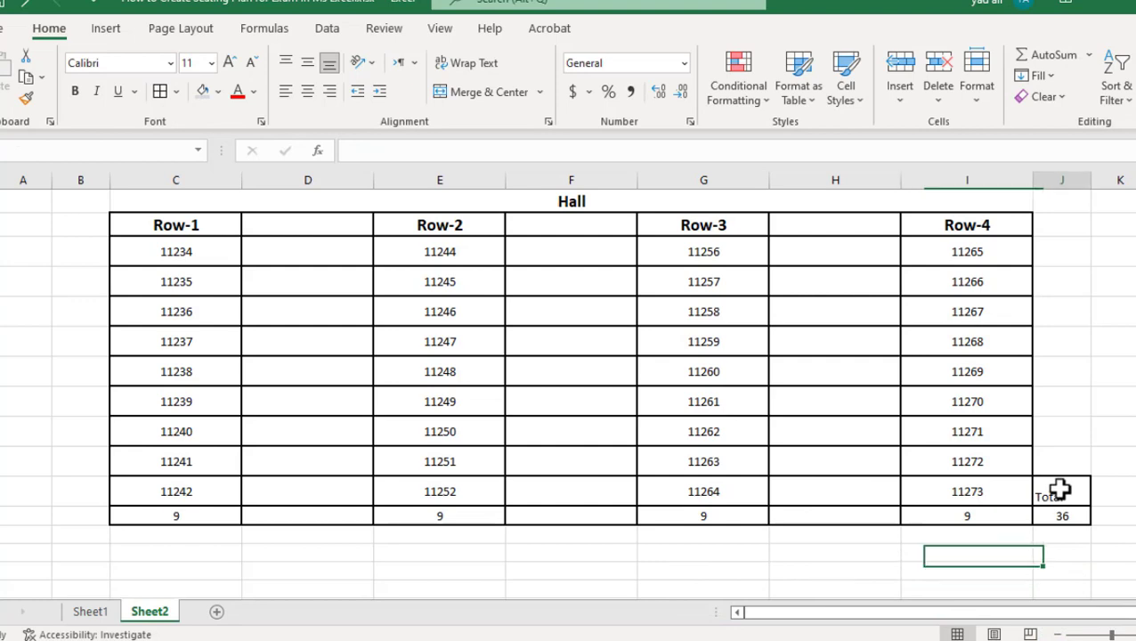
pyautogui.click(308, 90)
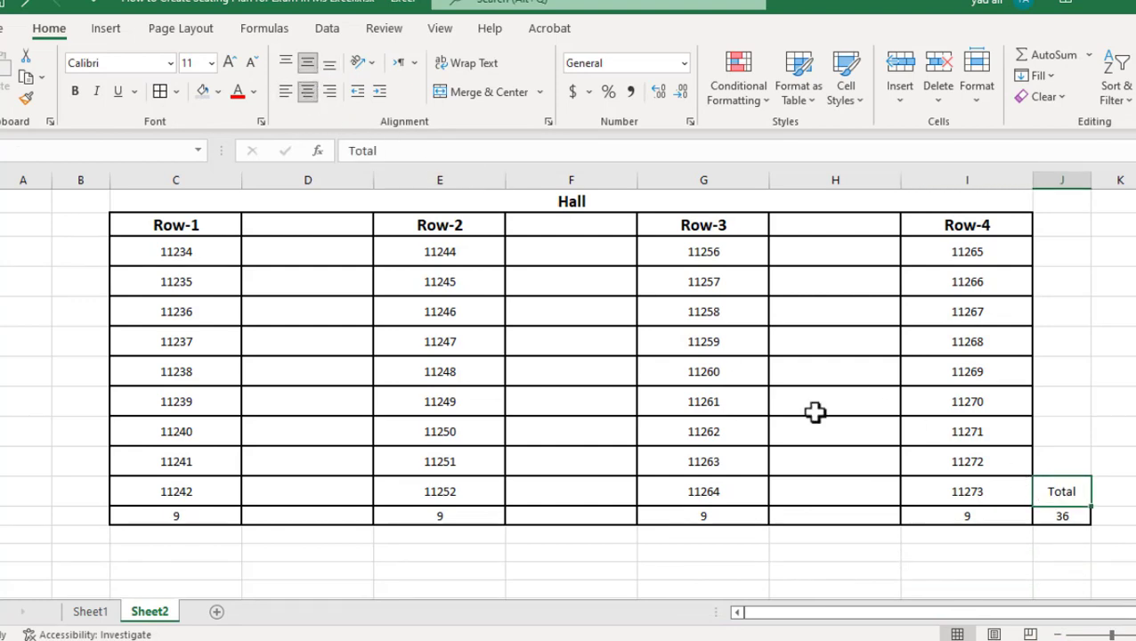
pyautogui.click(1054, 576)
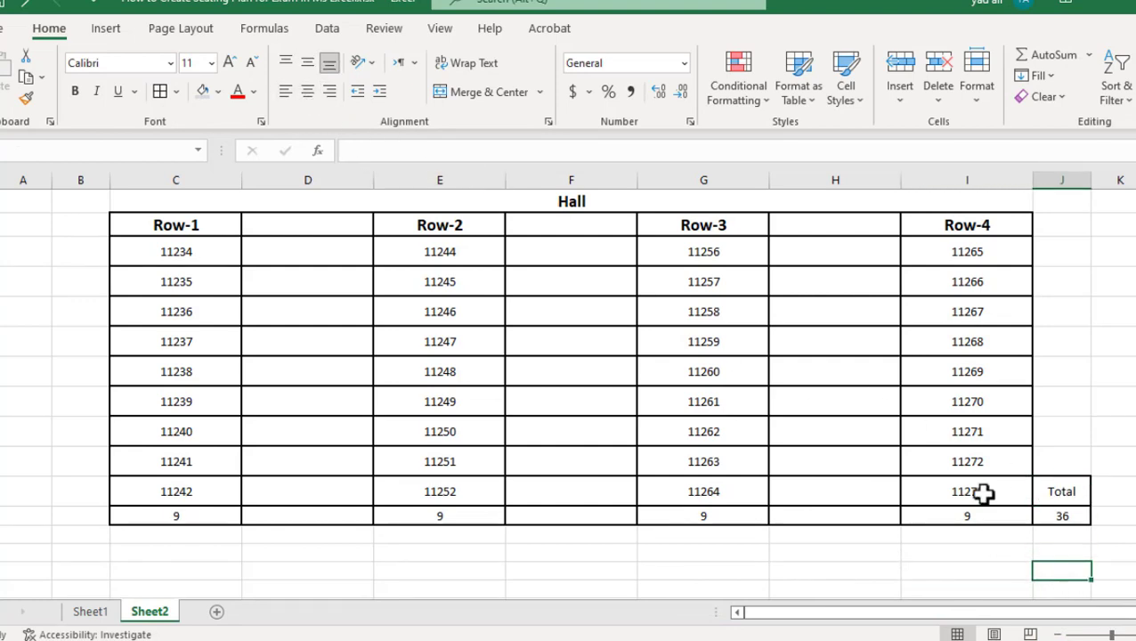
# Put an outline border around the merged Hall heading
pyautogui.scroll(2, 984, 495)
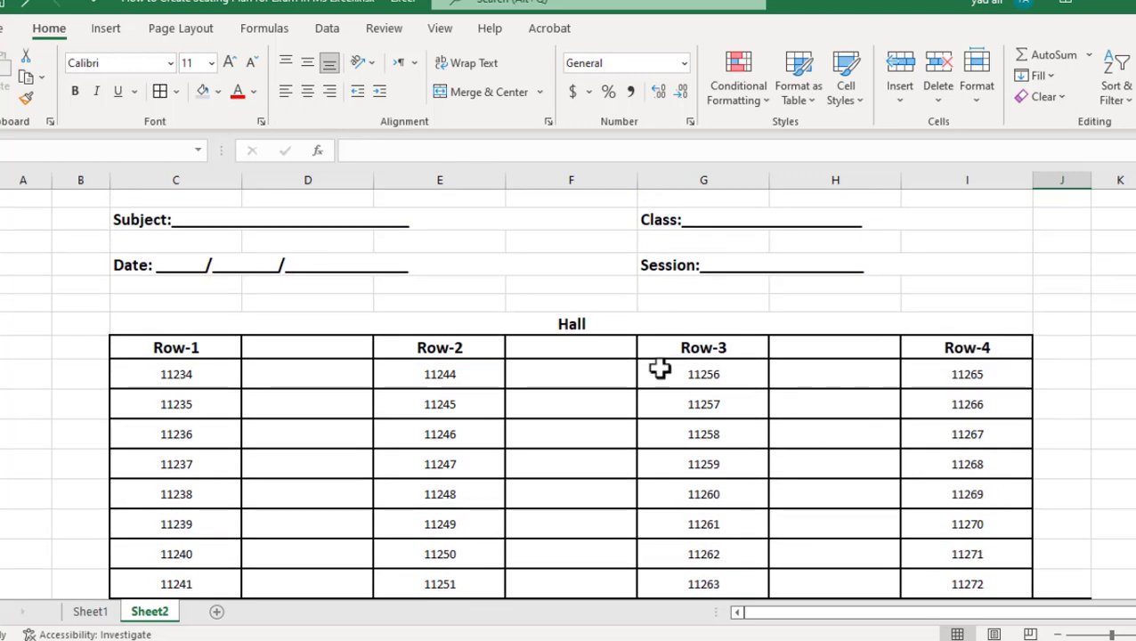
pyautogui.click(540, 322)
pyautogui.click(176, 91)
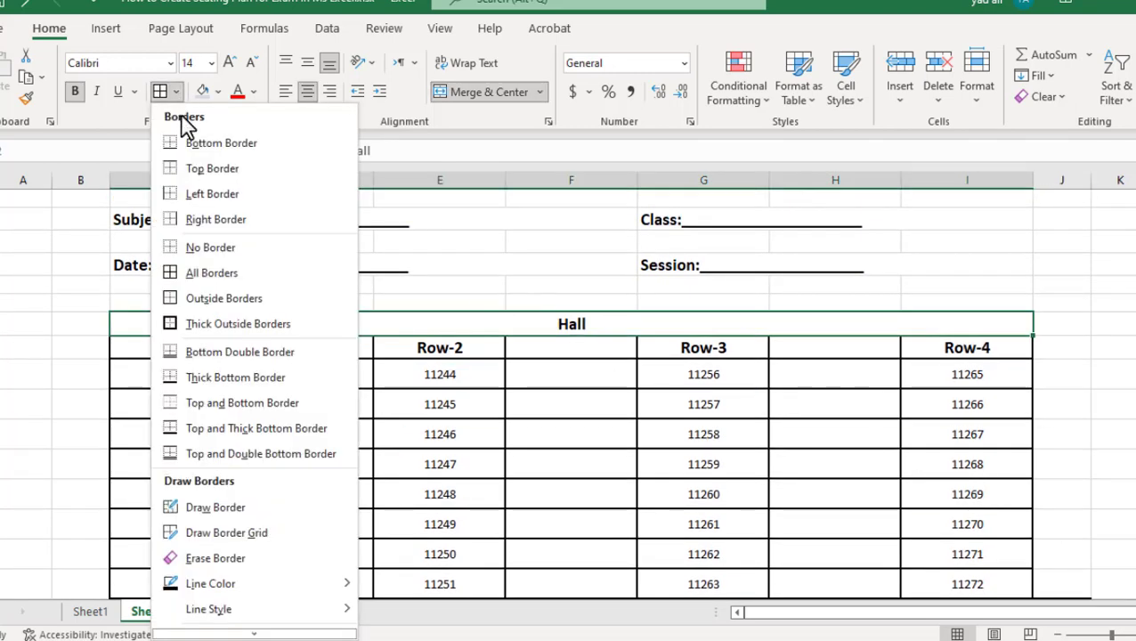
pyautogui.click(192, 297)
pyautogui.click(358, 401)
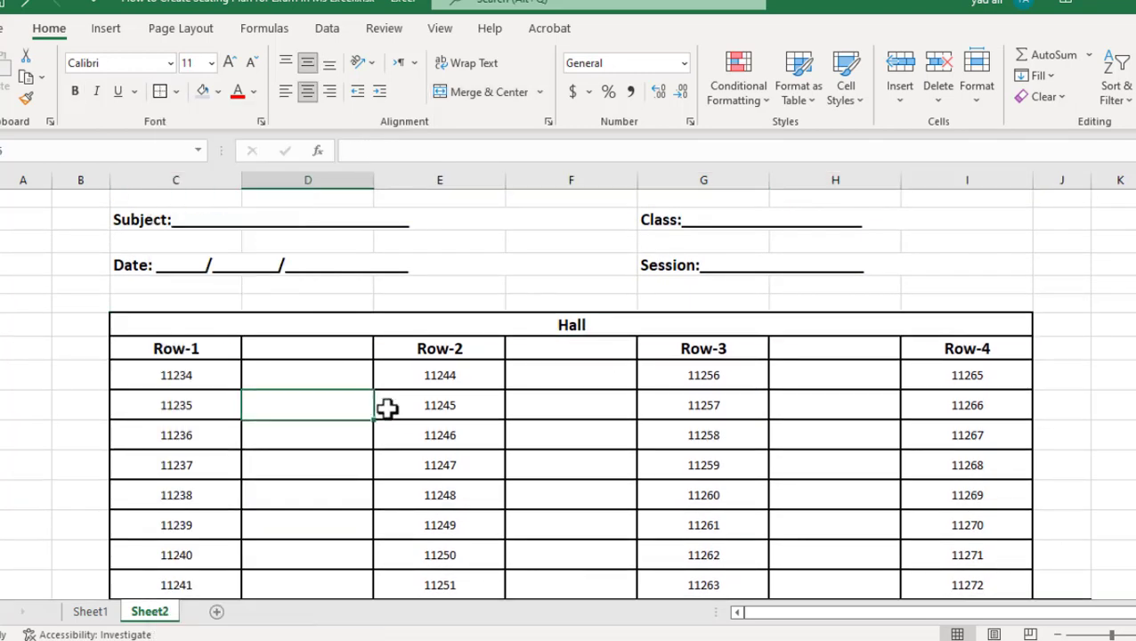
# Draw a thick-line-style border around the whole Hall table, then exit drawing mode
pyautogui.scroll(-1, 651, 483)
pyautogui.scroll(-1, 651, 484)
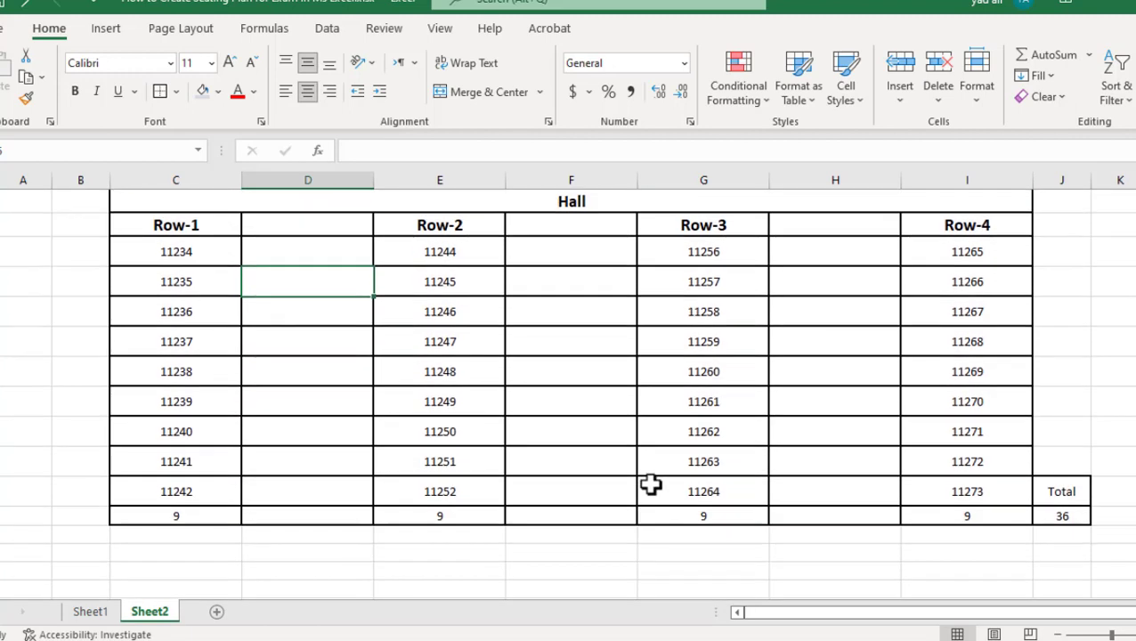
pyautogui.scroll(1, 651, 483)
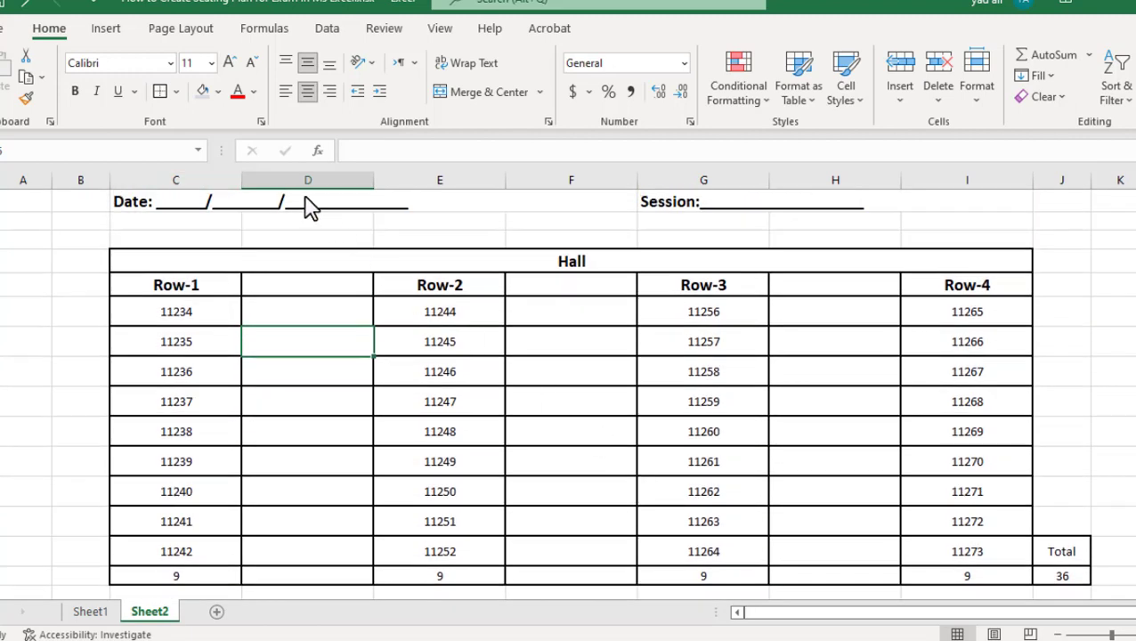
pyautogui.click(178, 92)
pyautogui.moveTo(267, 609)
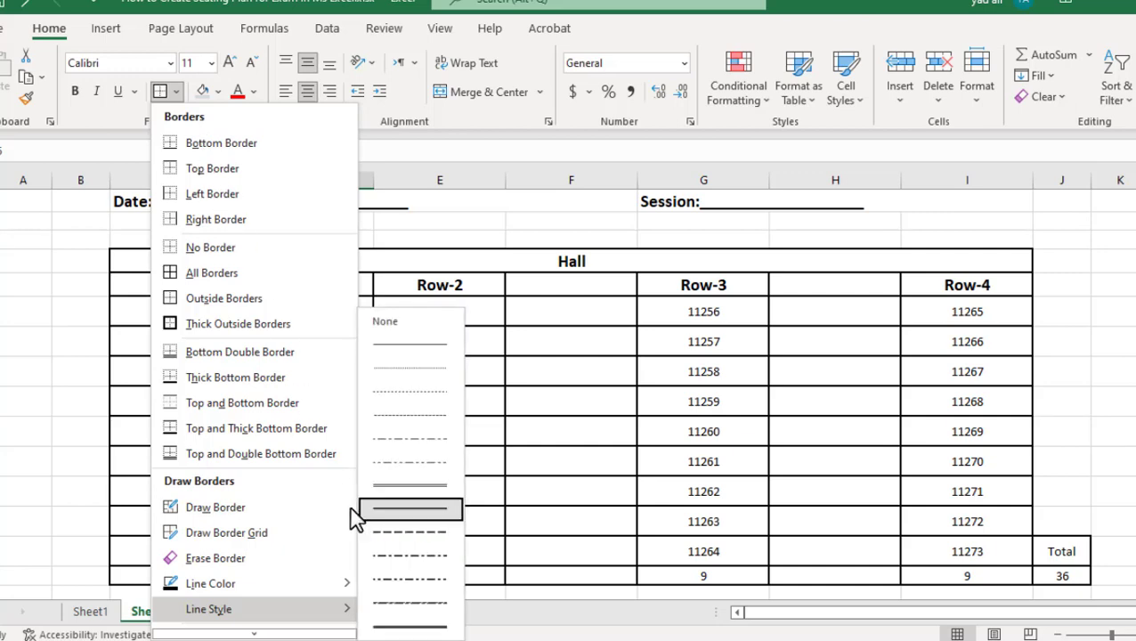
pyautogui.click(399, 616)
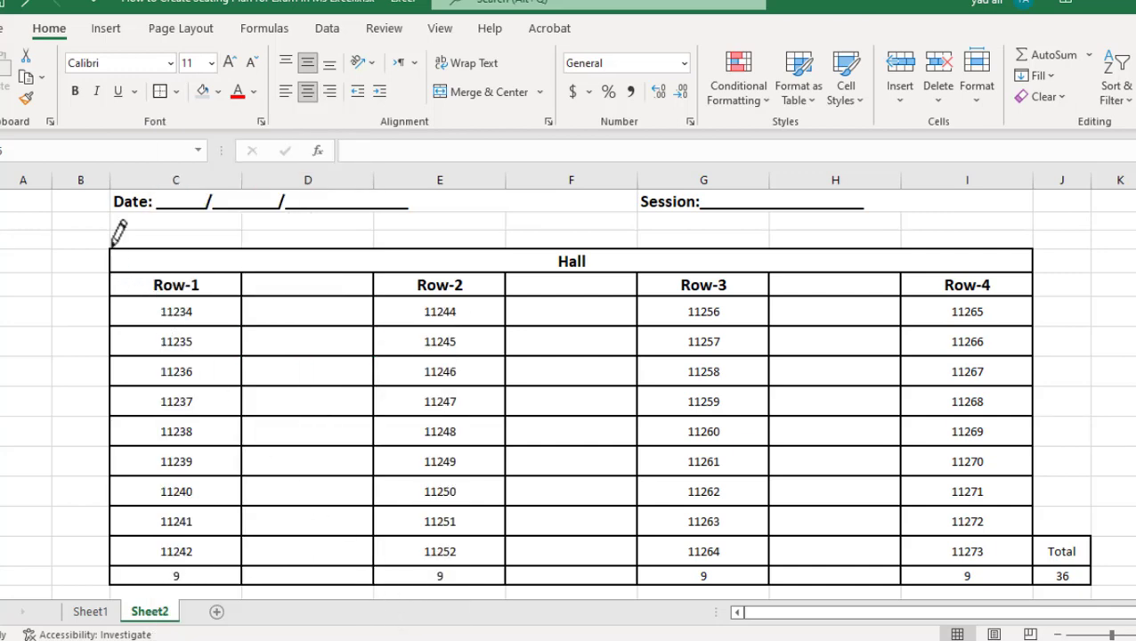
pyautogui.moveTo(114, 245); pyautogui.dragTo(422, 567)
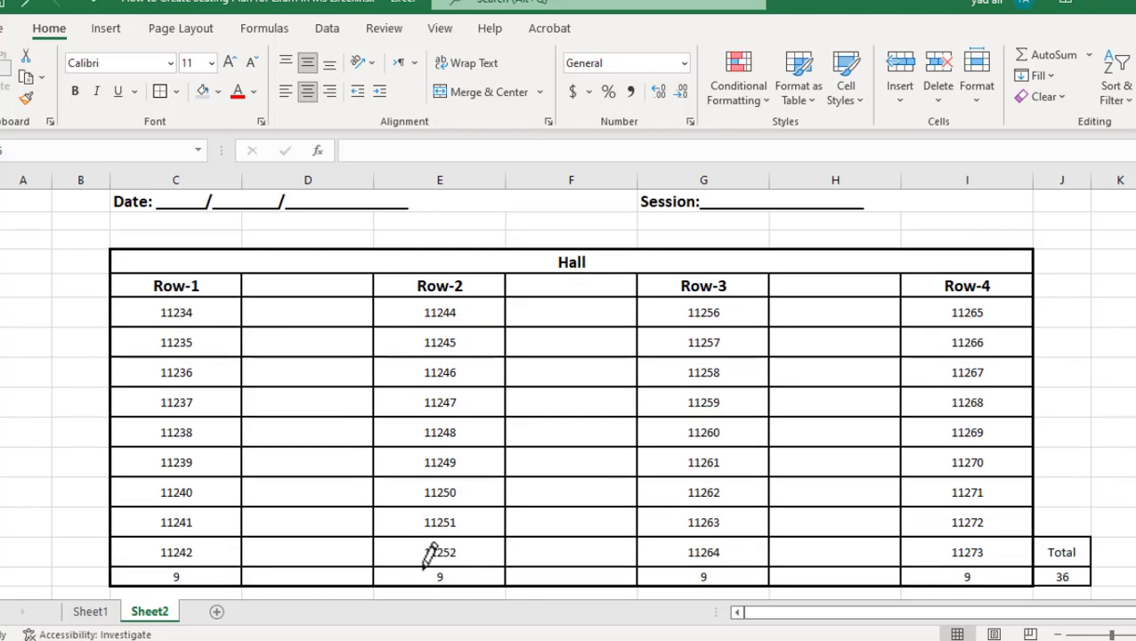
pyautogui.click(1122, 321)
pyautogui.press('Escape')
pyautogui.click(1131, 425)
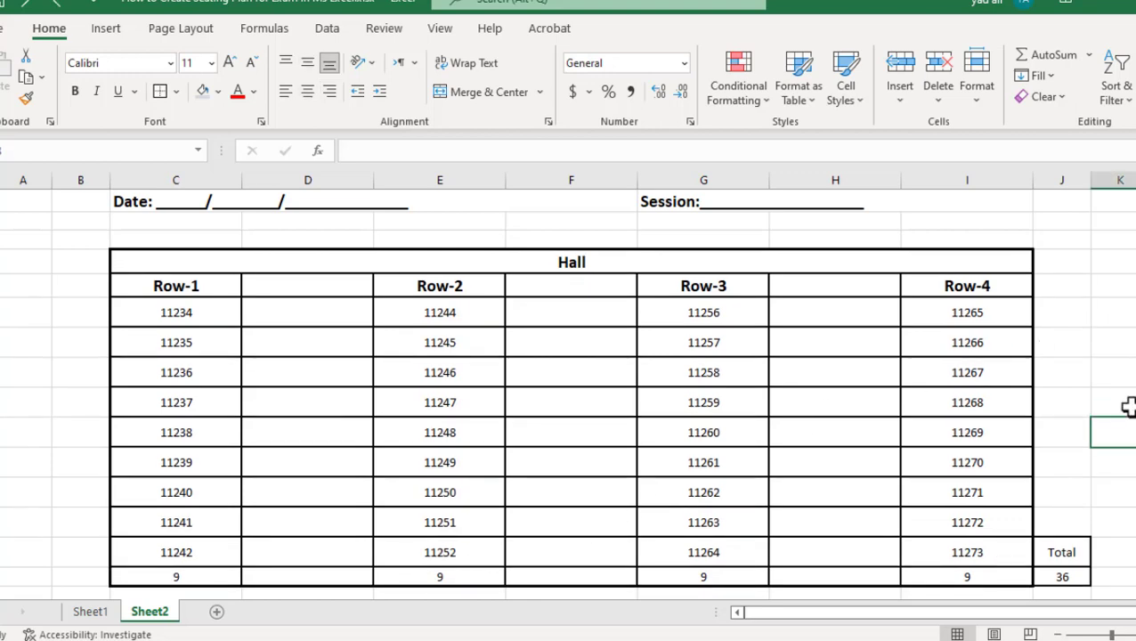
pyautogui.scroll(2, 928, 412)
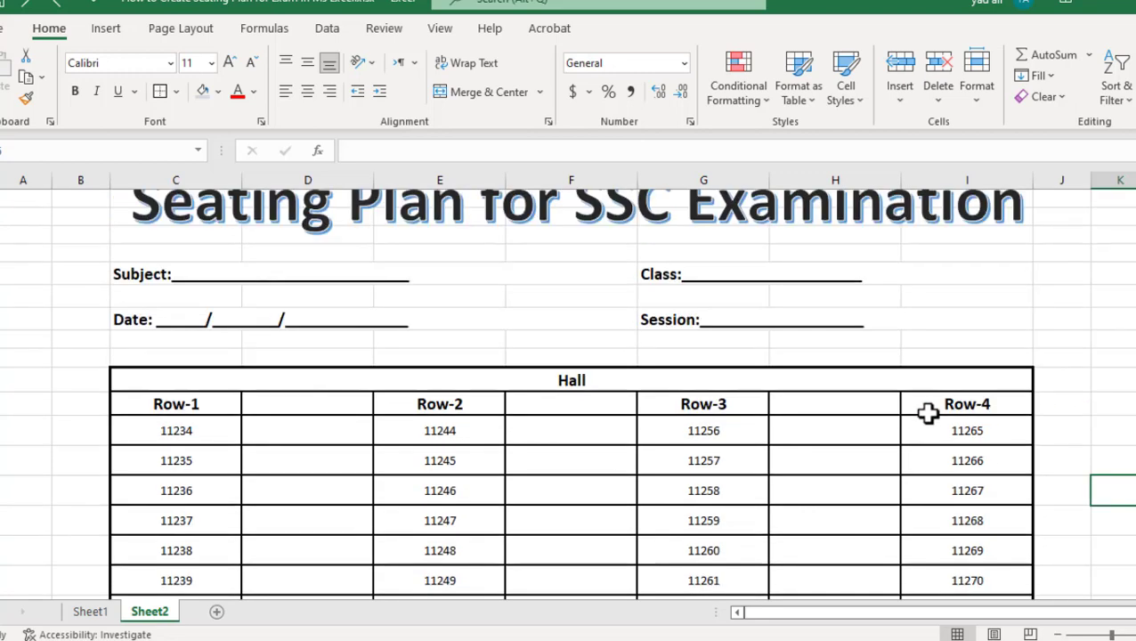
pyautogui.scroll(1, 928, 412)
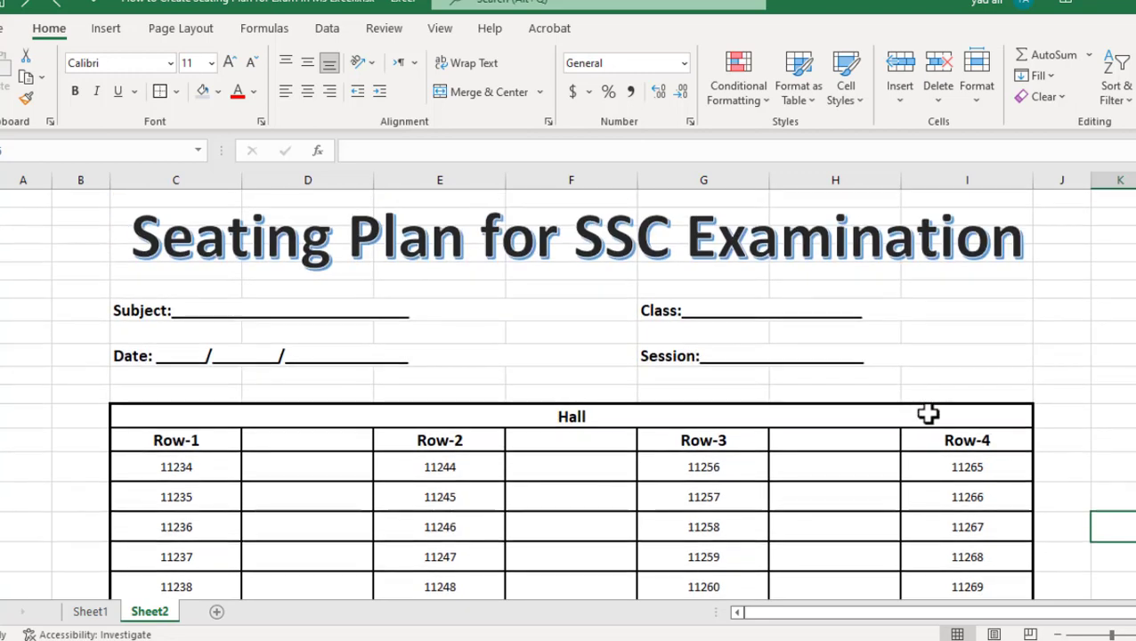
# Turn off gridlines in the View tab and lengthen the Class: underline in the formula bar
pyautogui.click(442, 30)
pyautogui.click(181, 93)
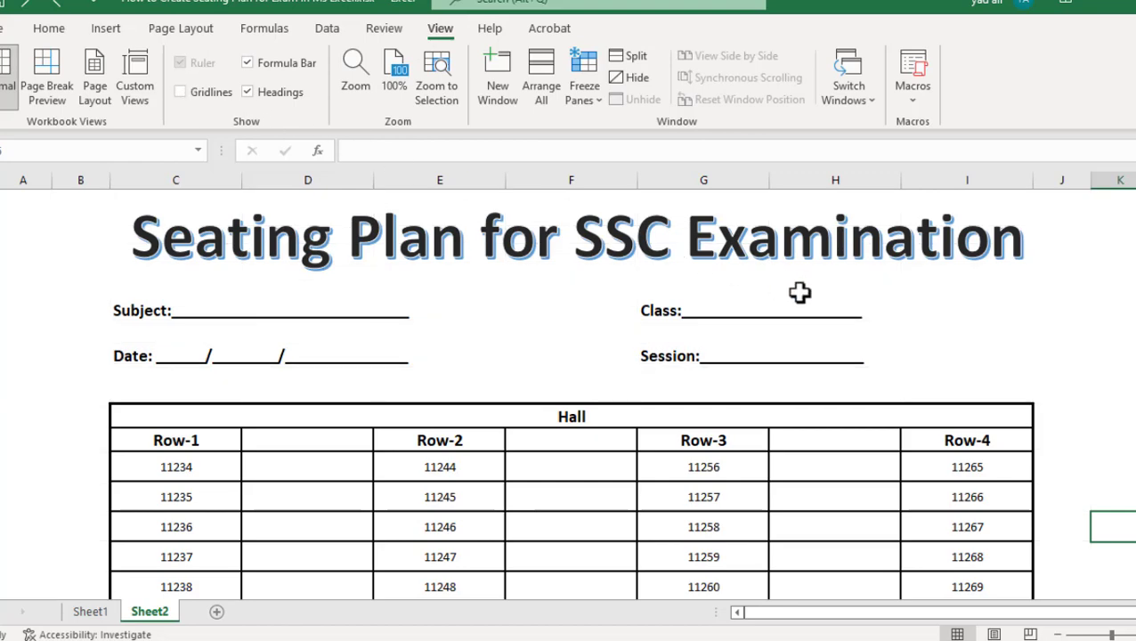
pyautogui.click(853, 310)
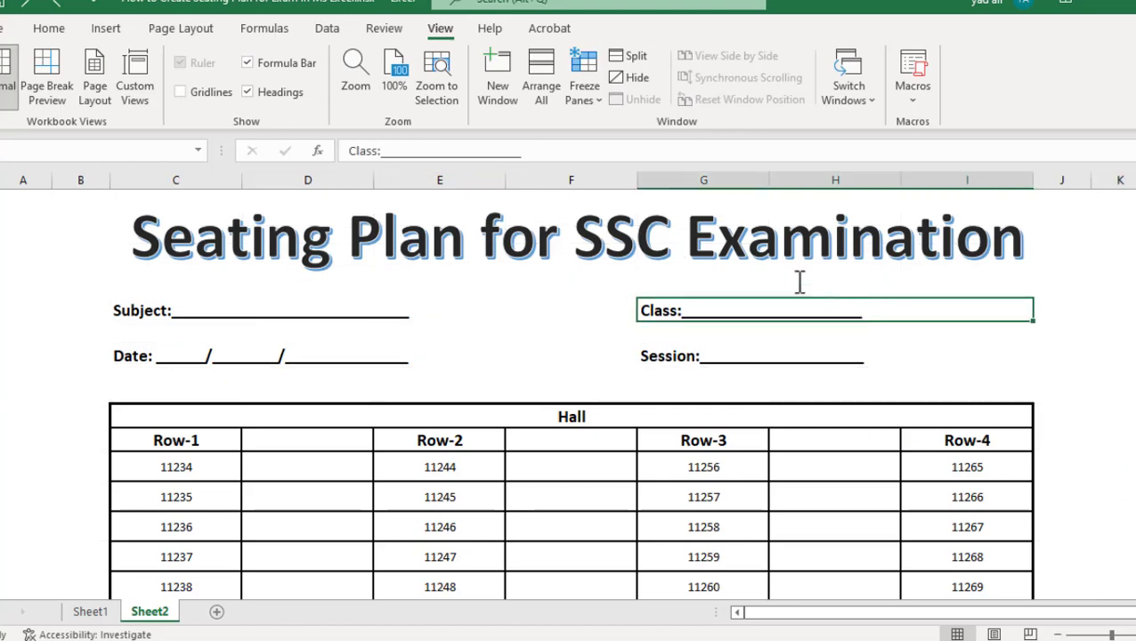
pyautogui.click(539, 150)
pyautogui.write('__________________')
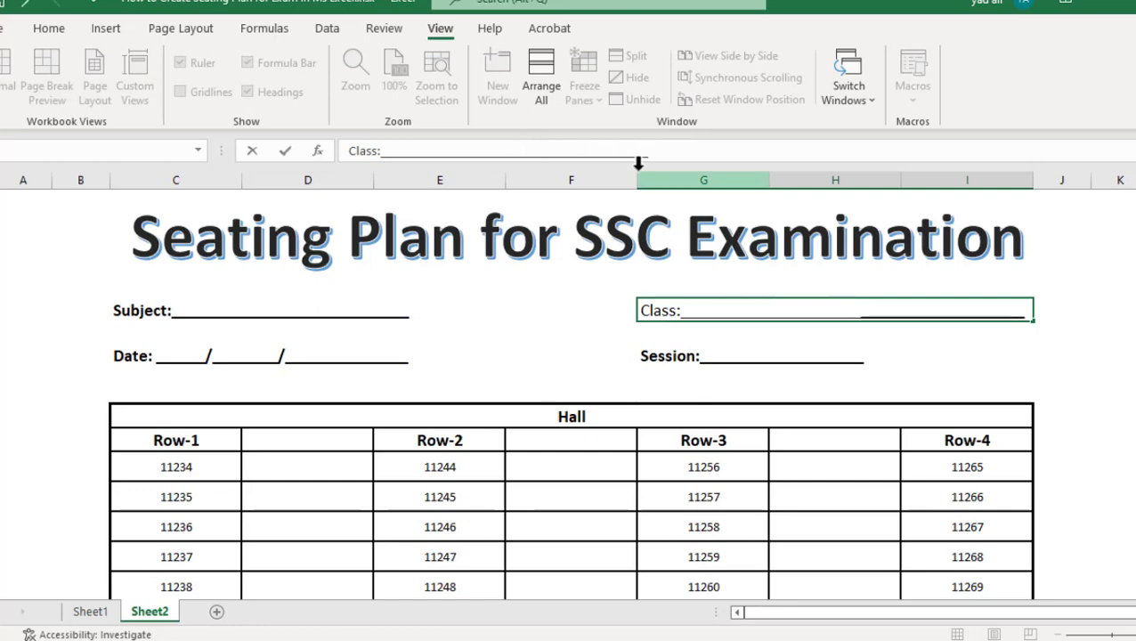
pyautogui.press('Return')
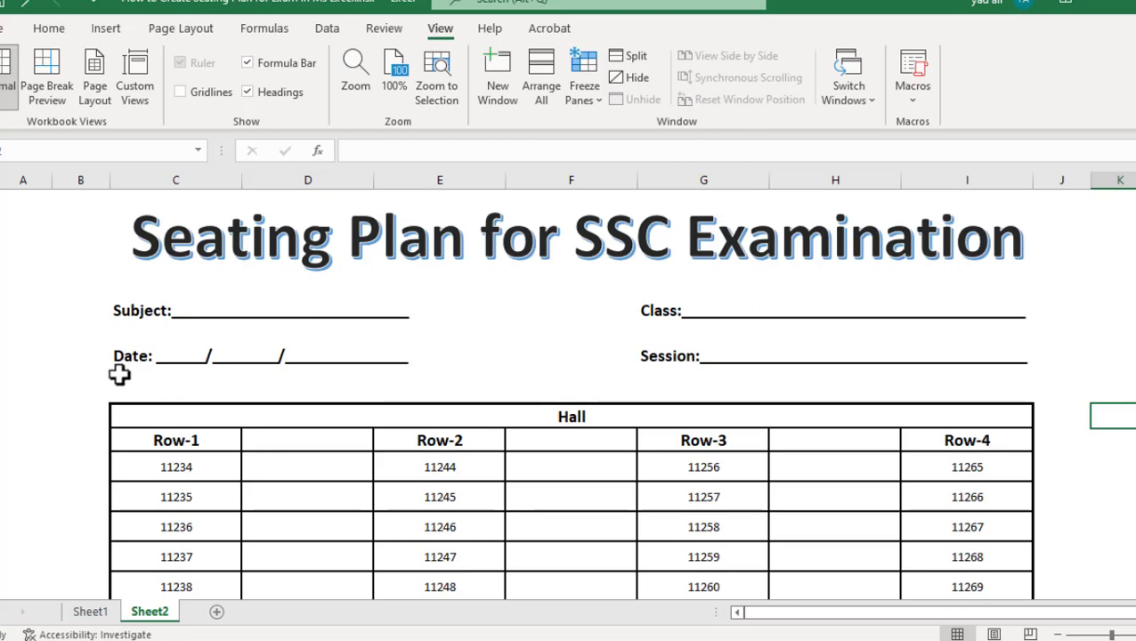
# Fill the title and header-fields block with light blue-grey
pyautogui.moveTo(119, 375); pyautogui.dragTo(903, 201)
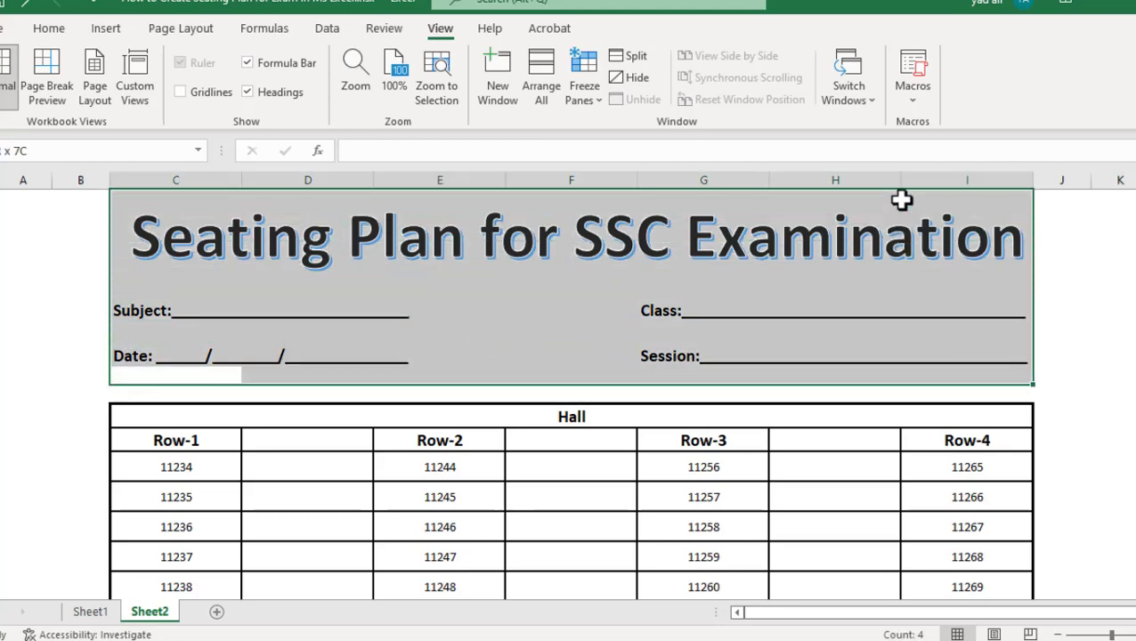
pyautogui.click(51, 33)
pyautogui.click(203, 92)
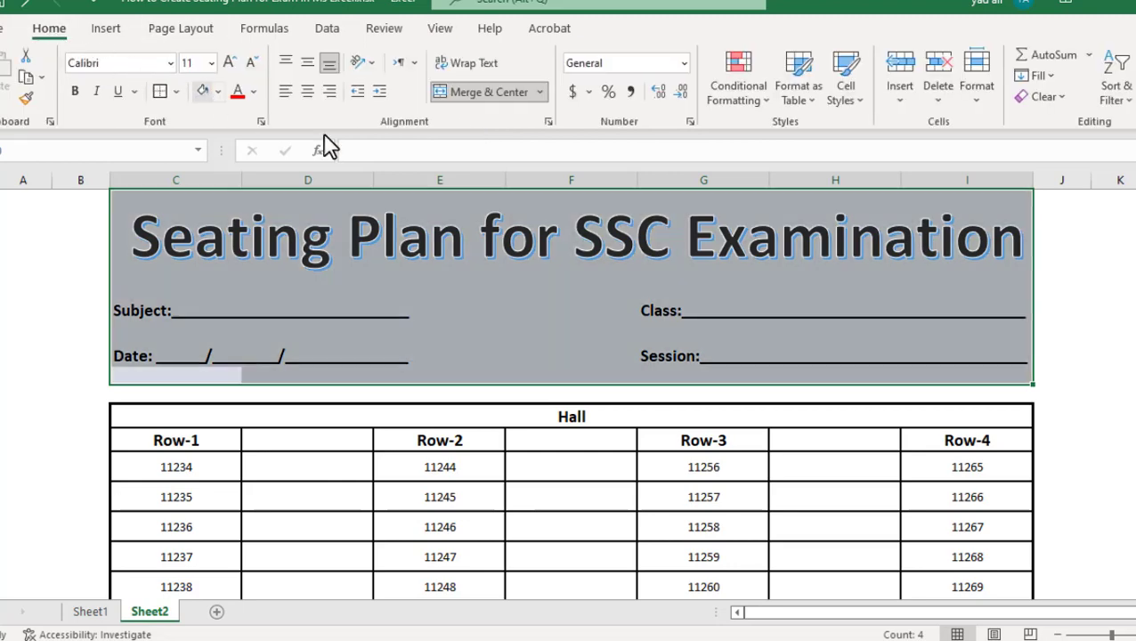
pyautogui.click(1070, 415)
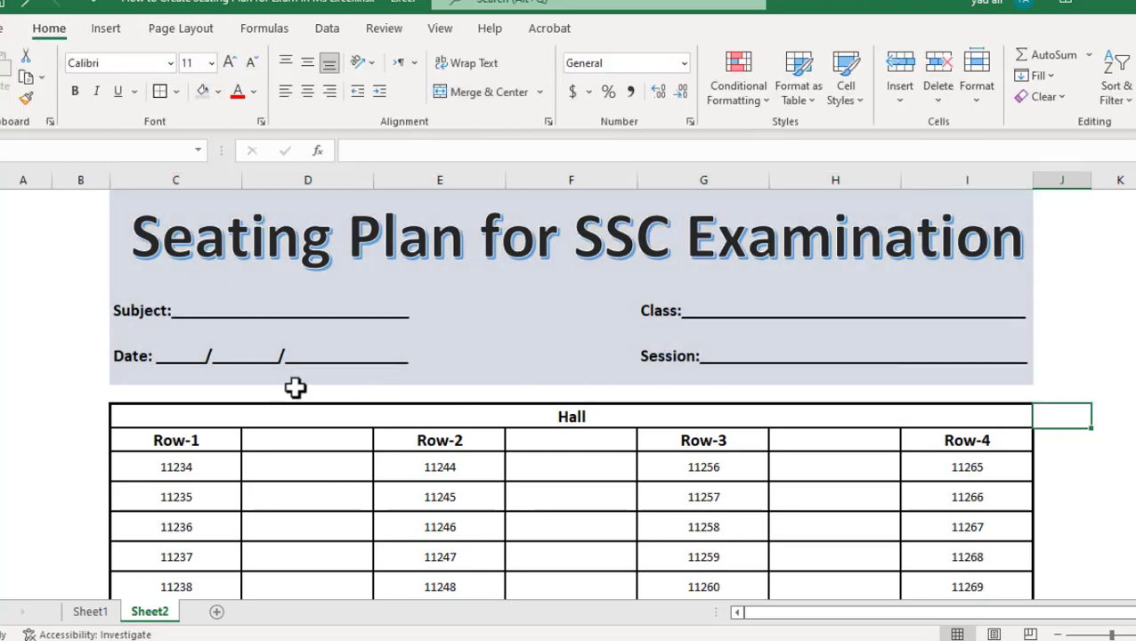
# Add a Thick Outside Border around the title and header-fields block
pyautogui.moveTo(125, 381); pyautogui.dragTo(812, 203)
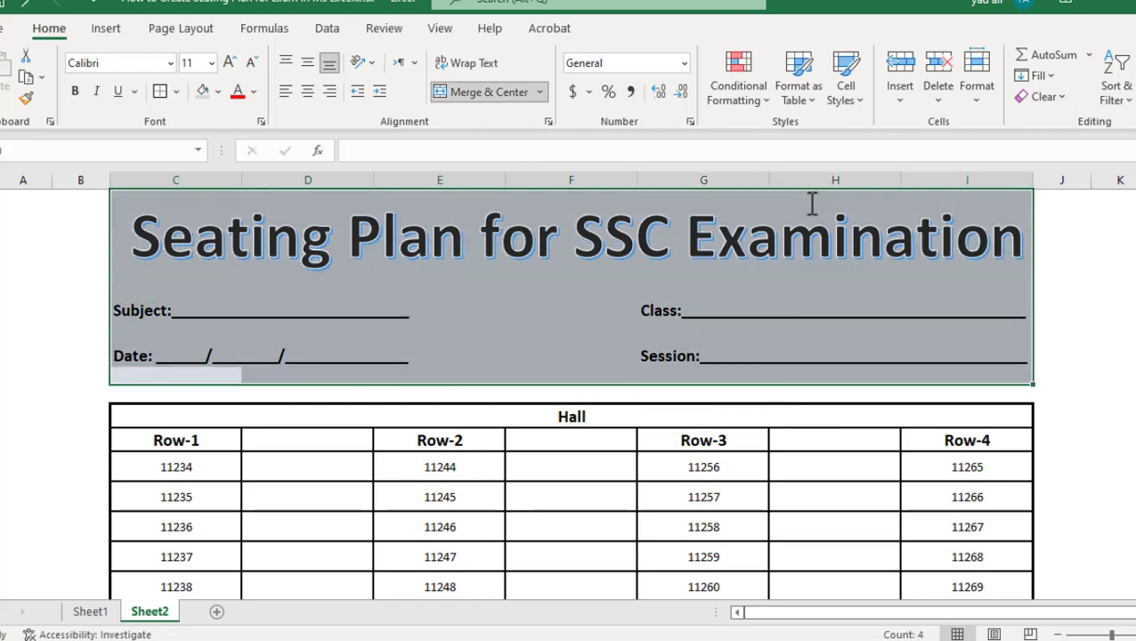
pyautogui.click(177, 91)
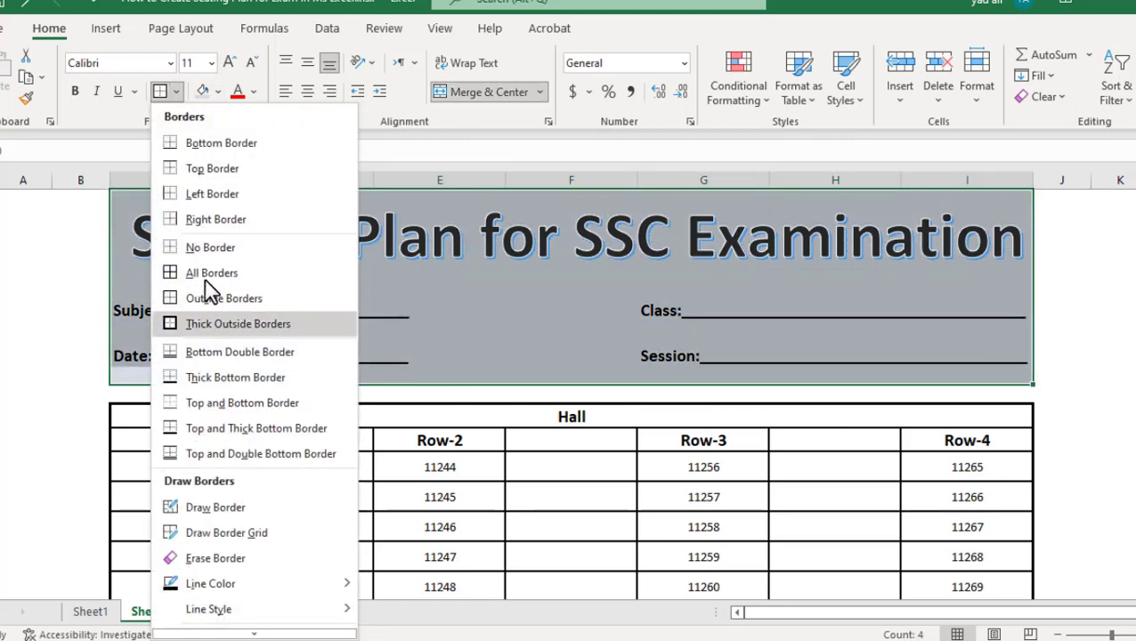
pyautogui.click(217, 325)
pyautogui.click(1109, 445)
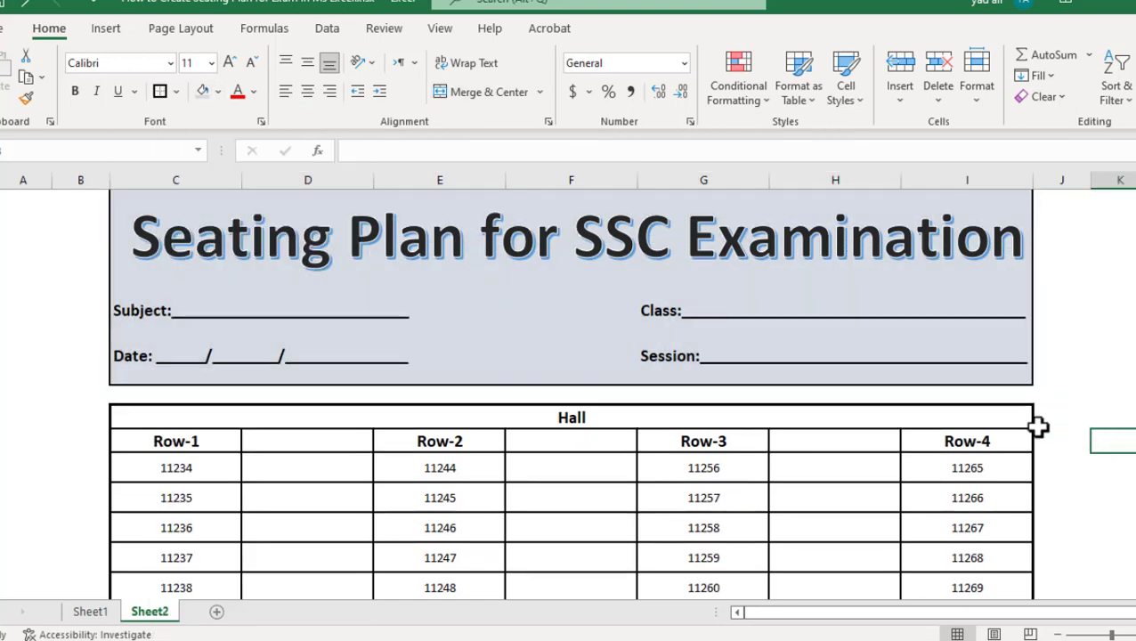
pyautogui.scroll(-3, 887, 382)
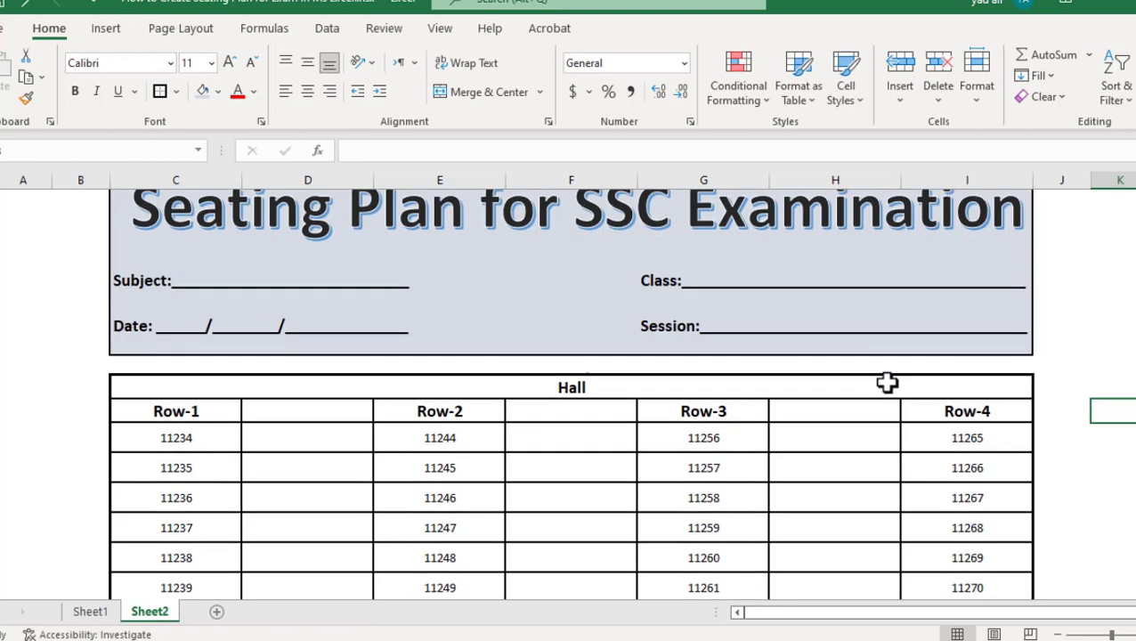
# Copy the whole Hall table with its totals and paste it below the original
pyautogui.scroll(2, 887, 382)
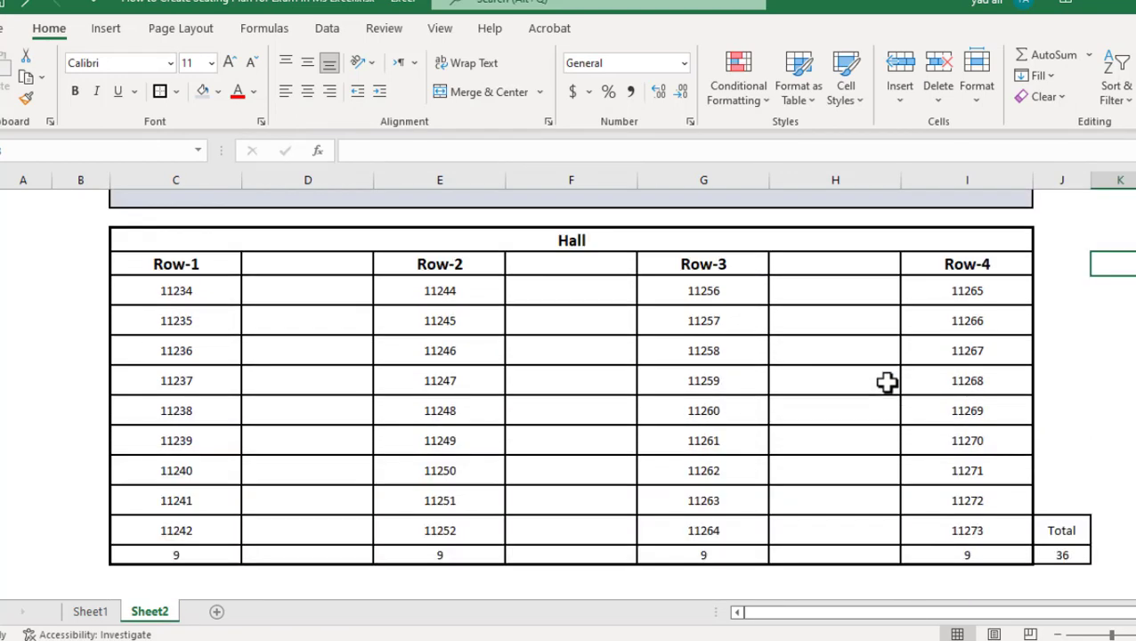
pyautogui.moveTo(159, 241)
pyautogui.mouseDown()
pyautogui.moveTo(748, 557)
pyautogui.moveTo(1060, 588)
pyautogui.mouseUp()
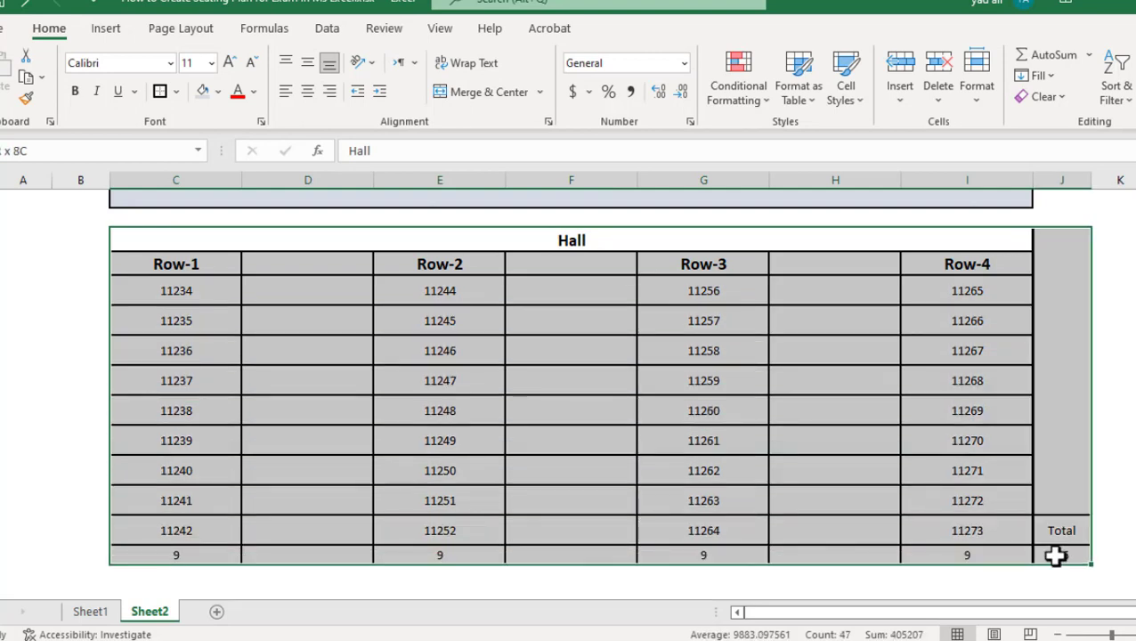
pyautogui.hotkey('ctrl', 'c')
pyautogui.scroll(-2, 760, 548)
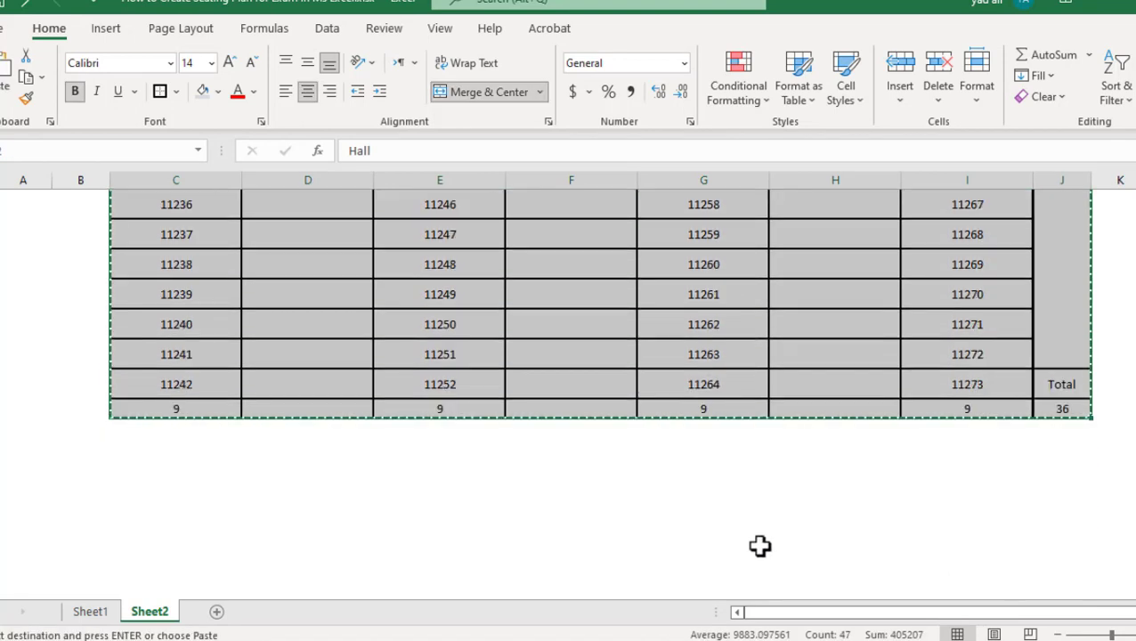
pyautogui.click(124, 458)
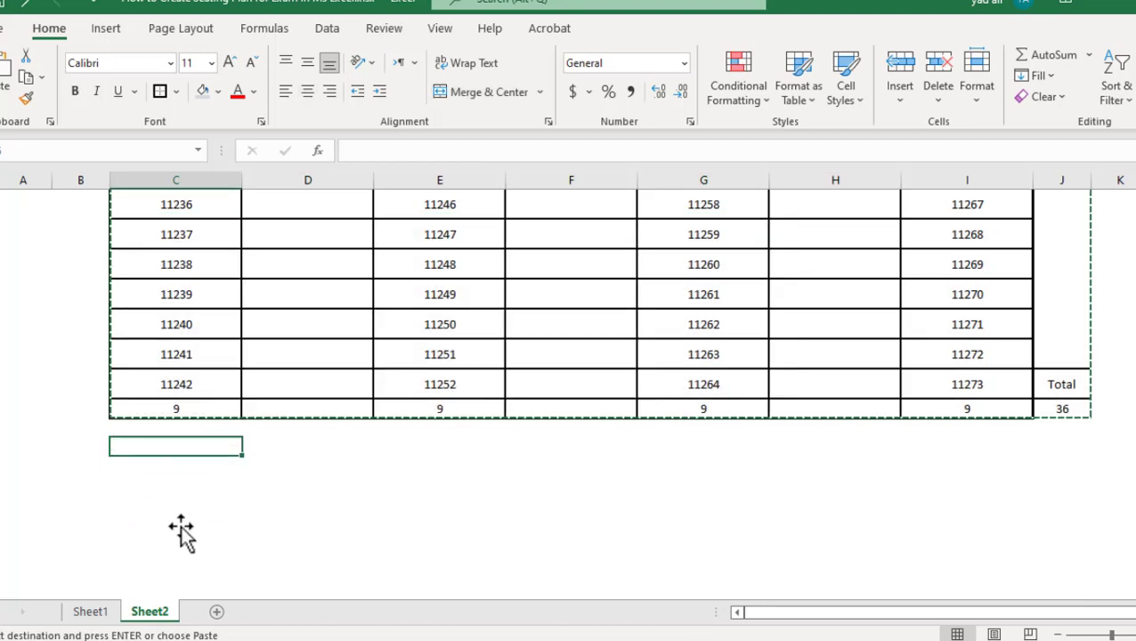
pyautogui.hotkey('ctrl', 'v')
pyautogui.click(520, 533)
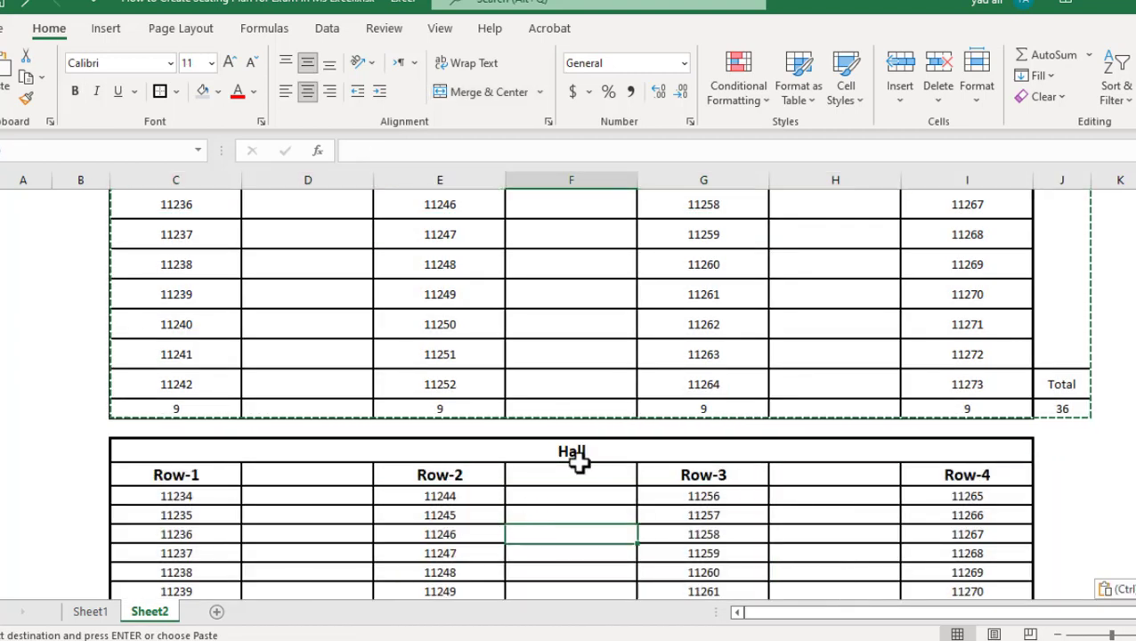
# Change the pasted table's heading from Hall to 'Room-1'
pyautogui.click(579, 455)
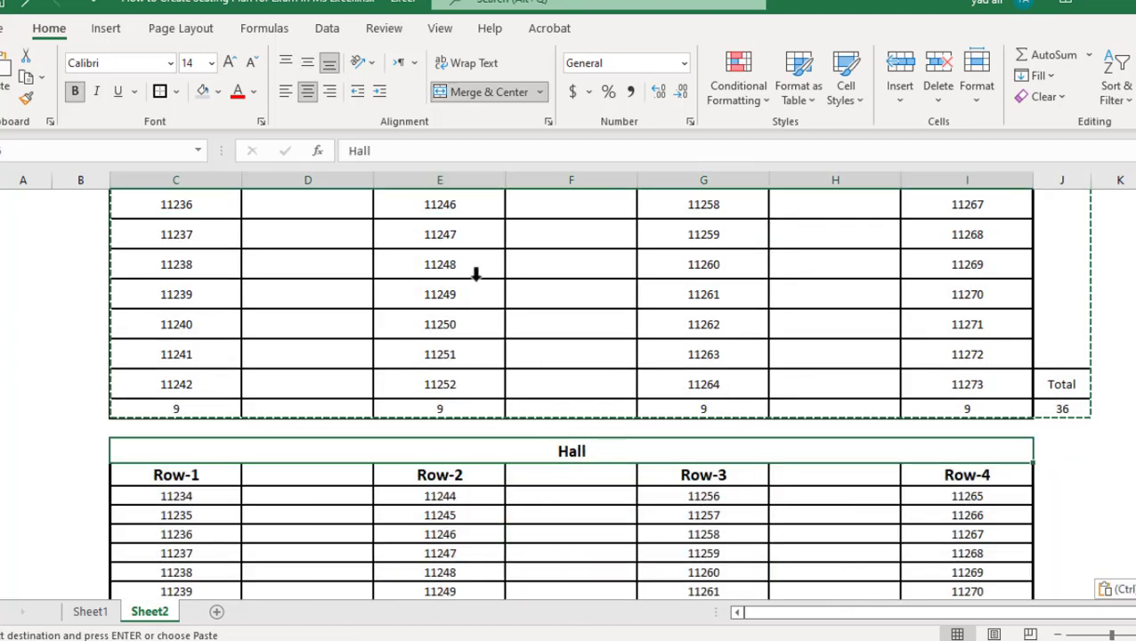
pyautogui.moveTo(392, 151); pyautogui.dragTo(331, 151)
pyautogui.write('Room-1')
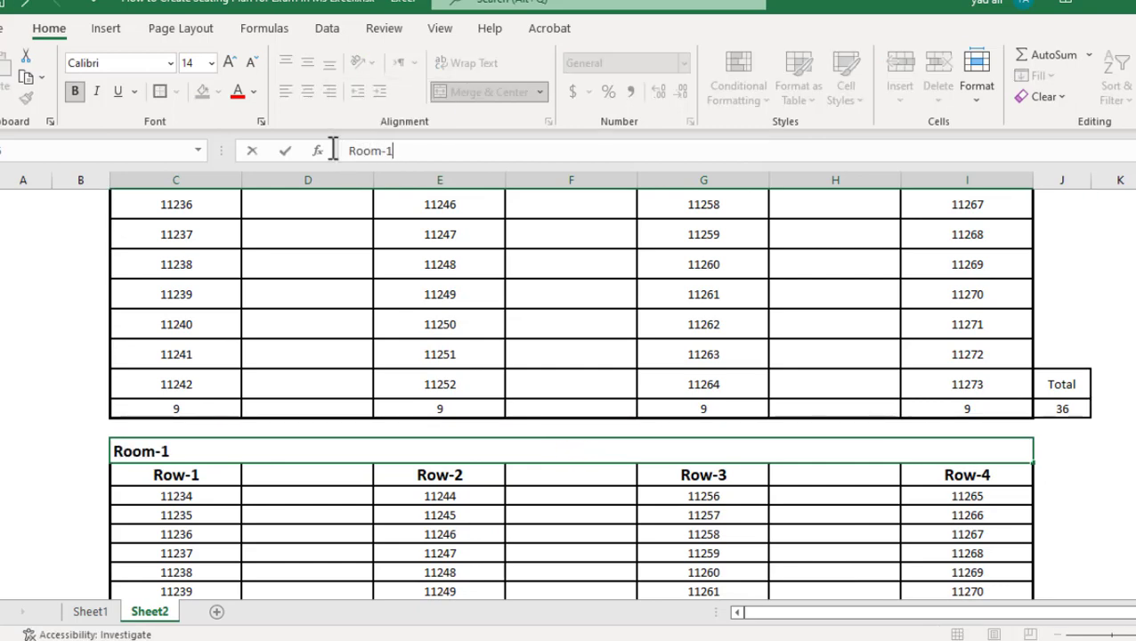
pyautogui.press('Return')
pyautogui.scroll(-1, 653, 464)
pyautogui.scroll(-2, 653, 464)
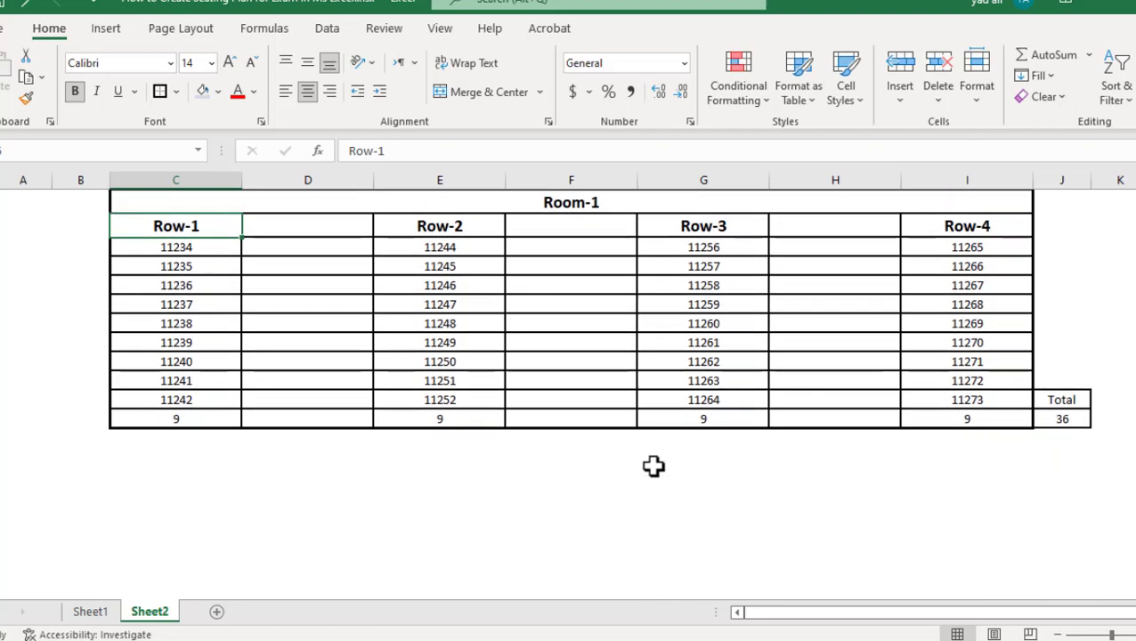
pyautogui.scroll(1, 405, 350)
pyautogui.scroll(1, 405, 350)
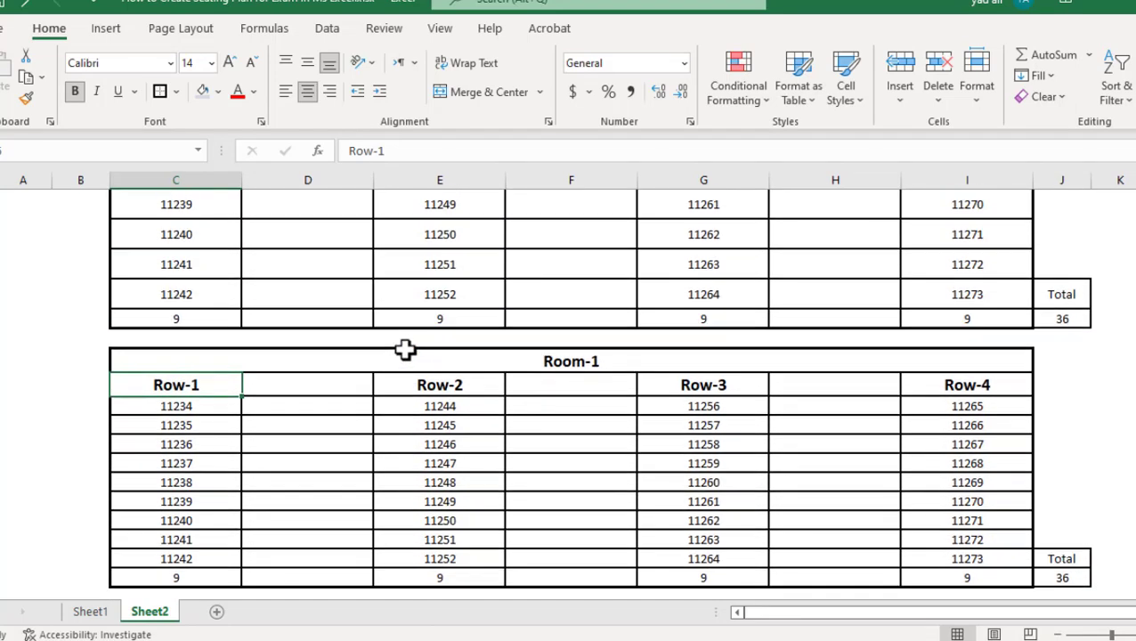
pyautogui.scroll(1, 406, 350)
pyautogui.scroll(1, 406, 350)
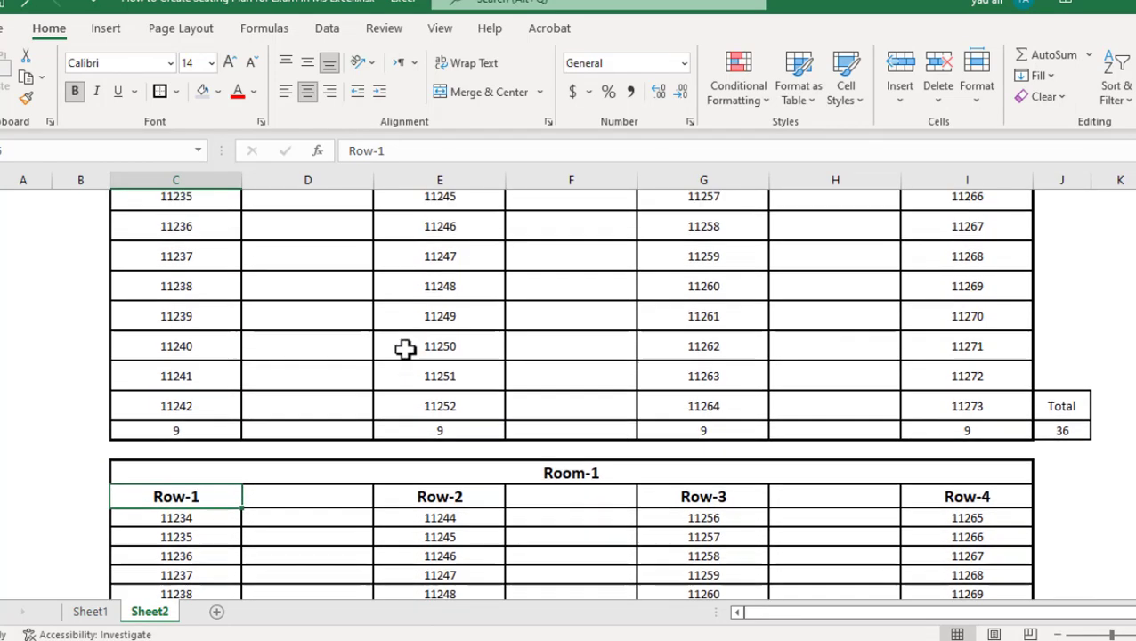